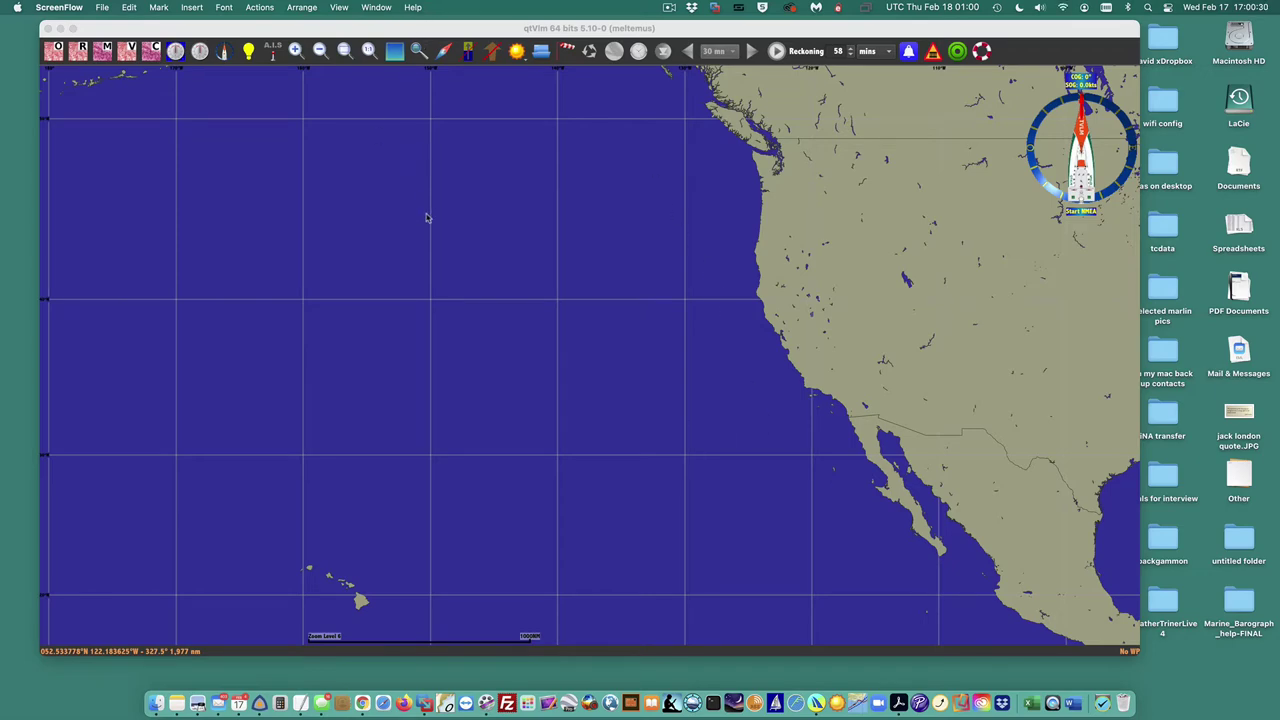
Select a rectangular GRIB download area in the Pacific between Hawaii and Baja California, spanning 20–35 °N and 121–143 °W.
click(396, 52)
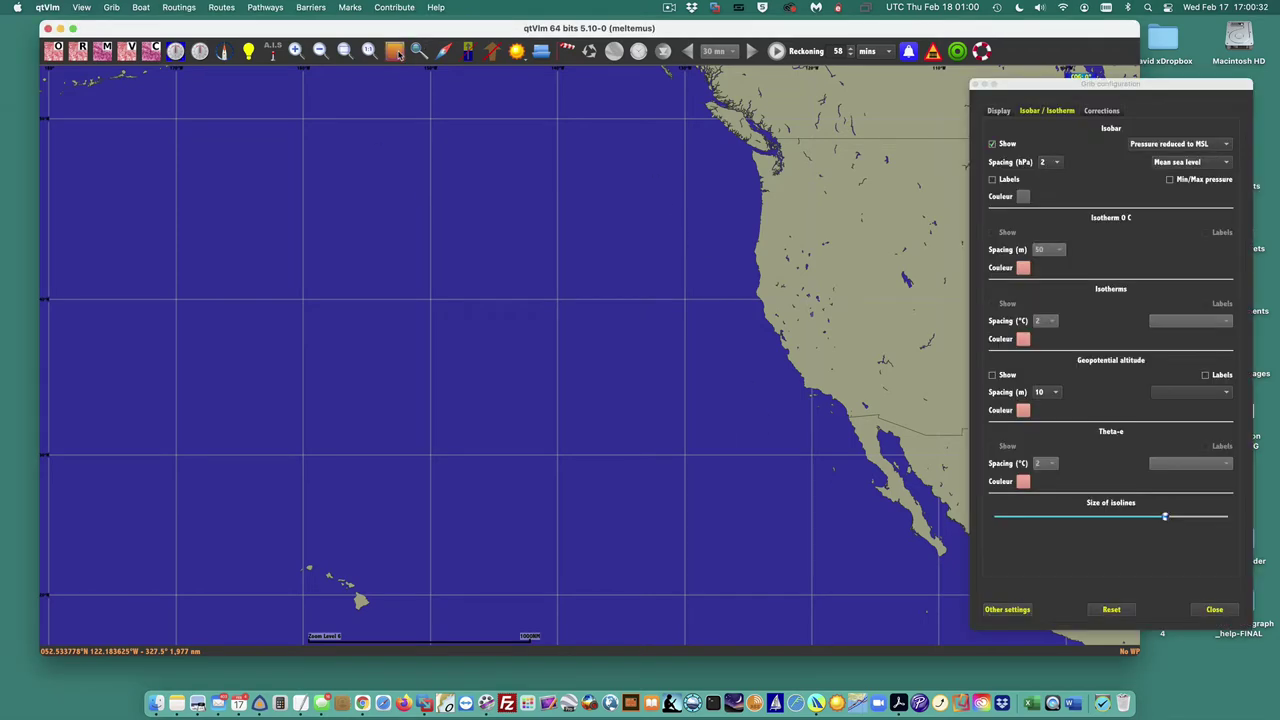
click(397, 53)
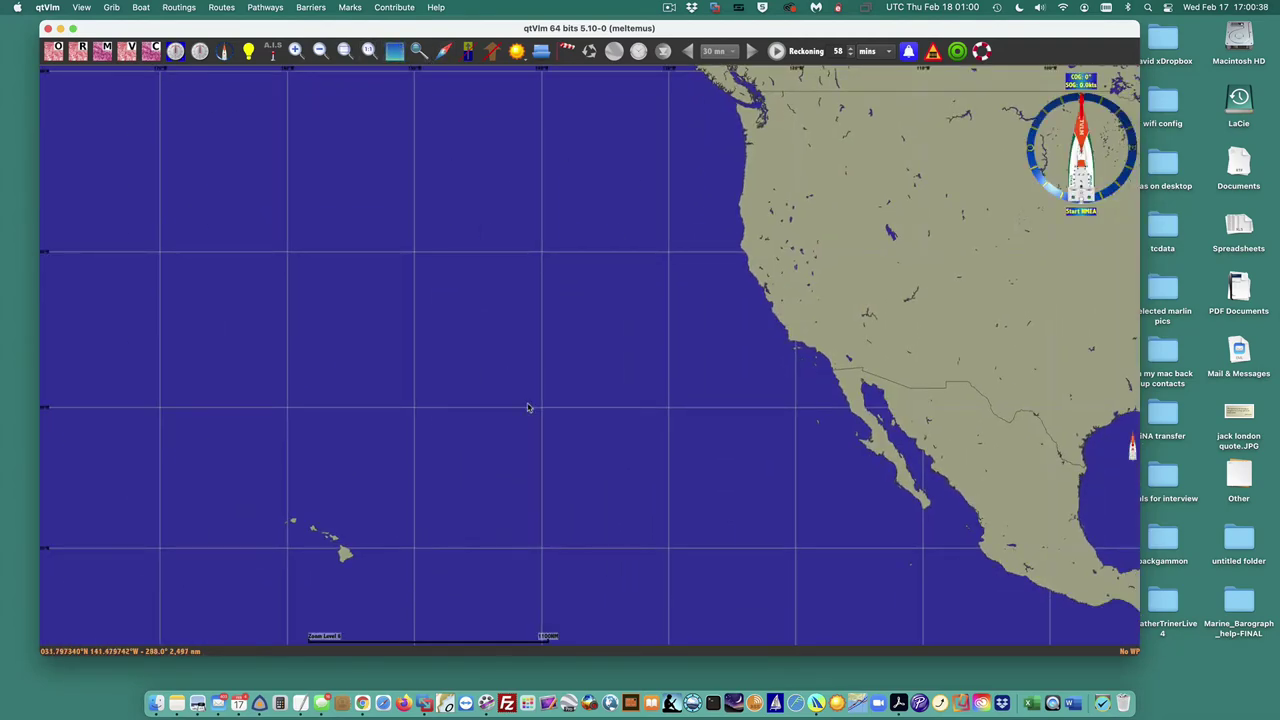
click(396, 52)
drag(484, 366, 748, 571)
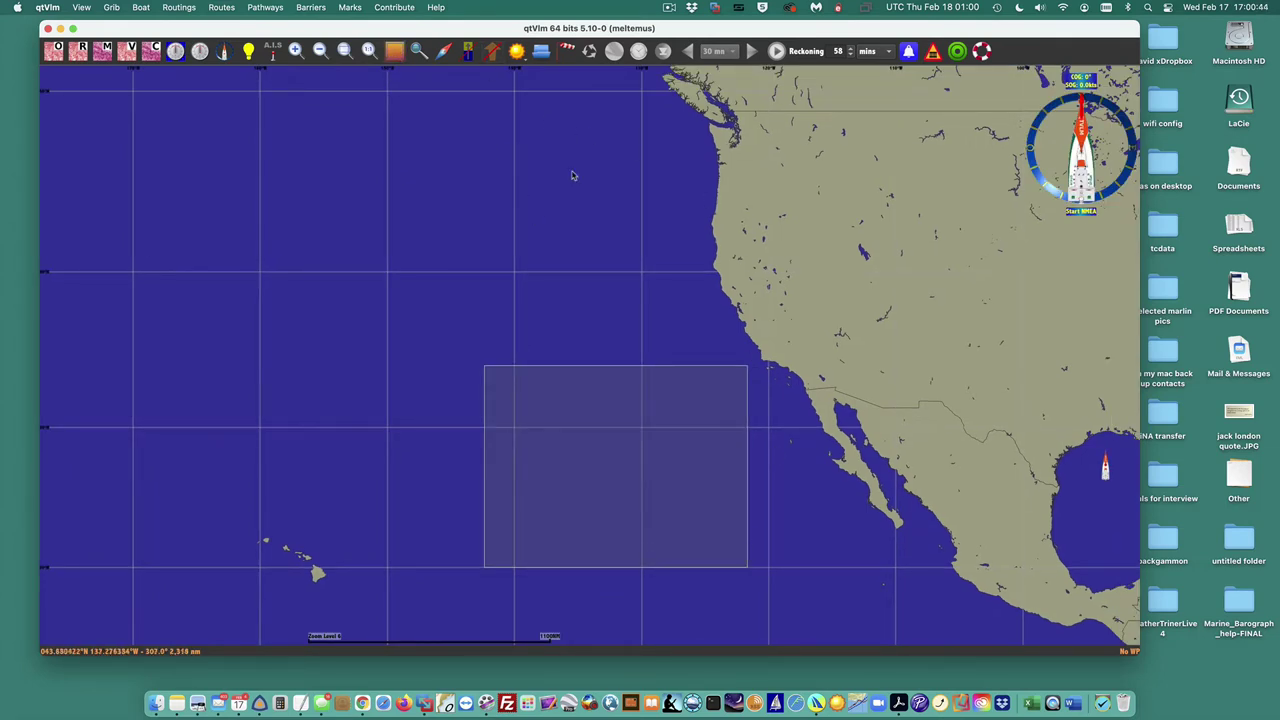
Download a GRIB file for the selected area from the Xygrib server using the GFS atmospheric model.
click(520, 55)
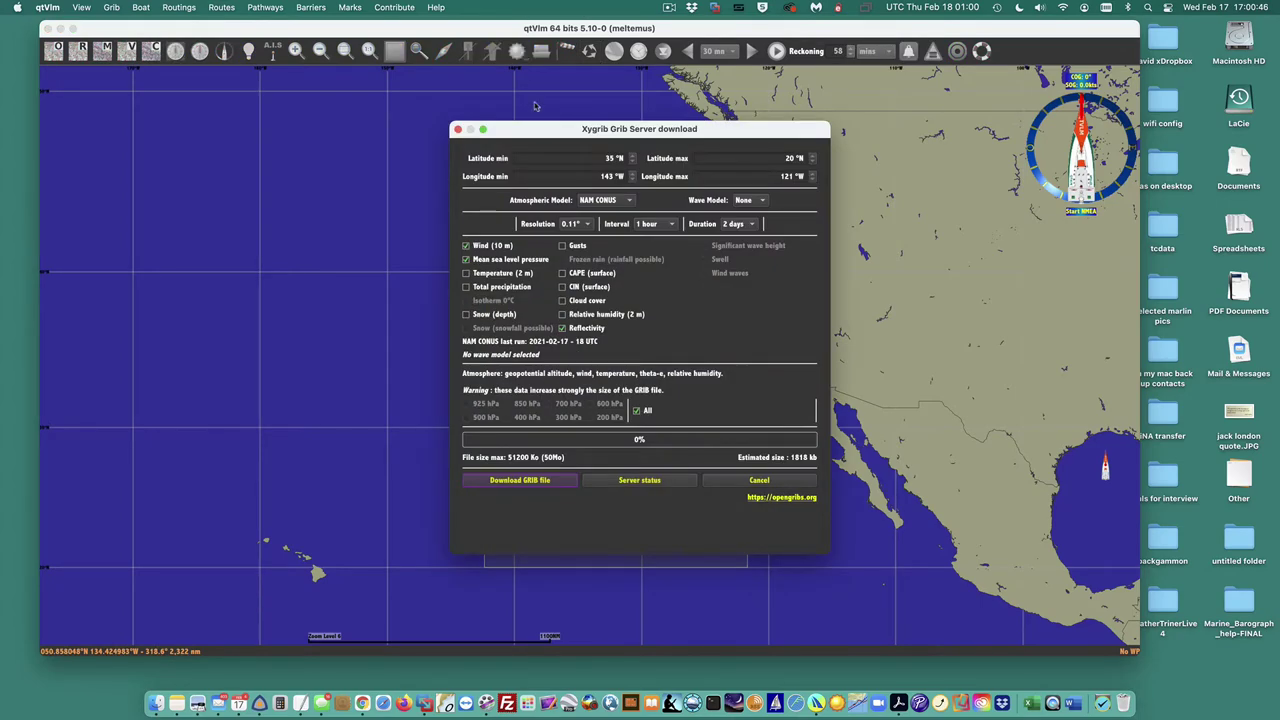
drag(674, 131, 515, 88)
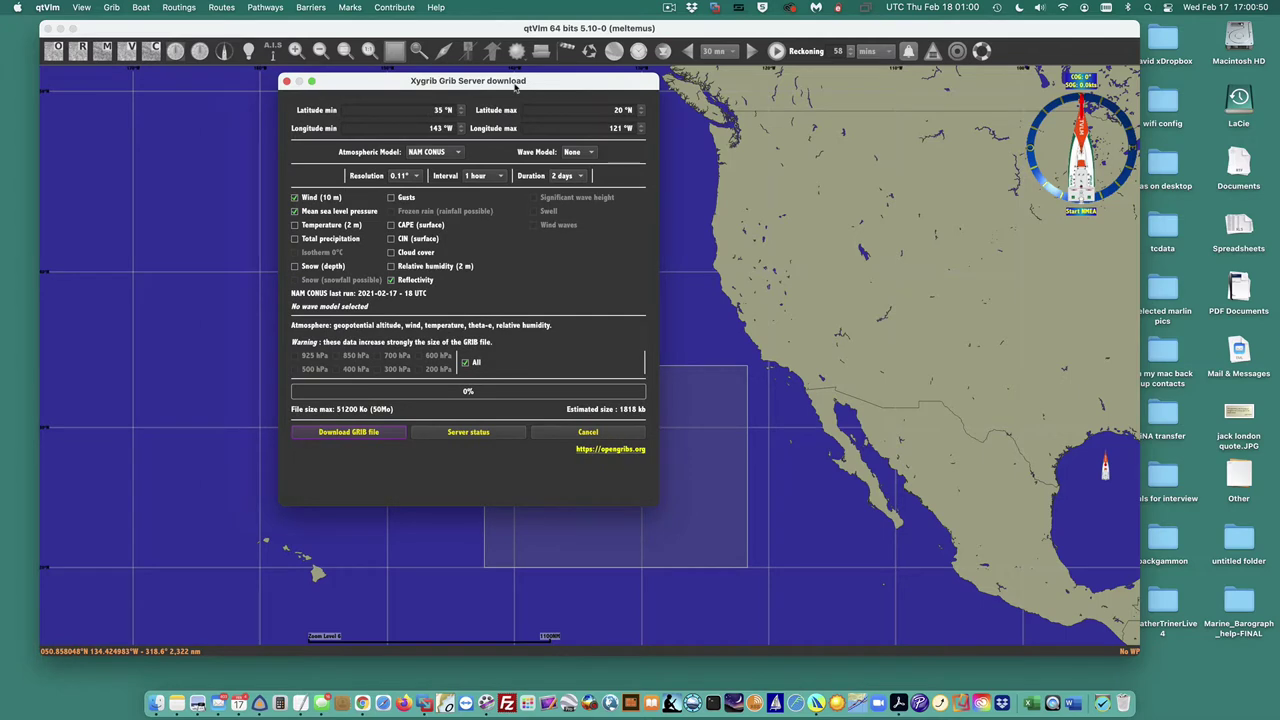
click(424, 156)
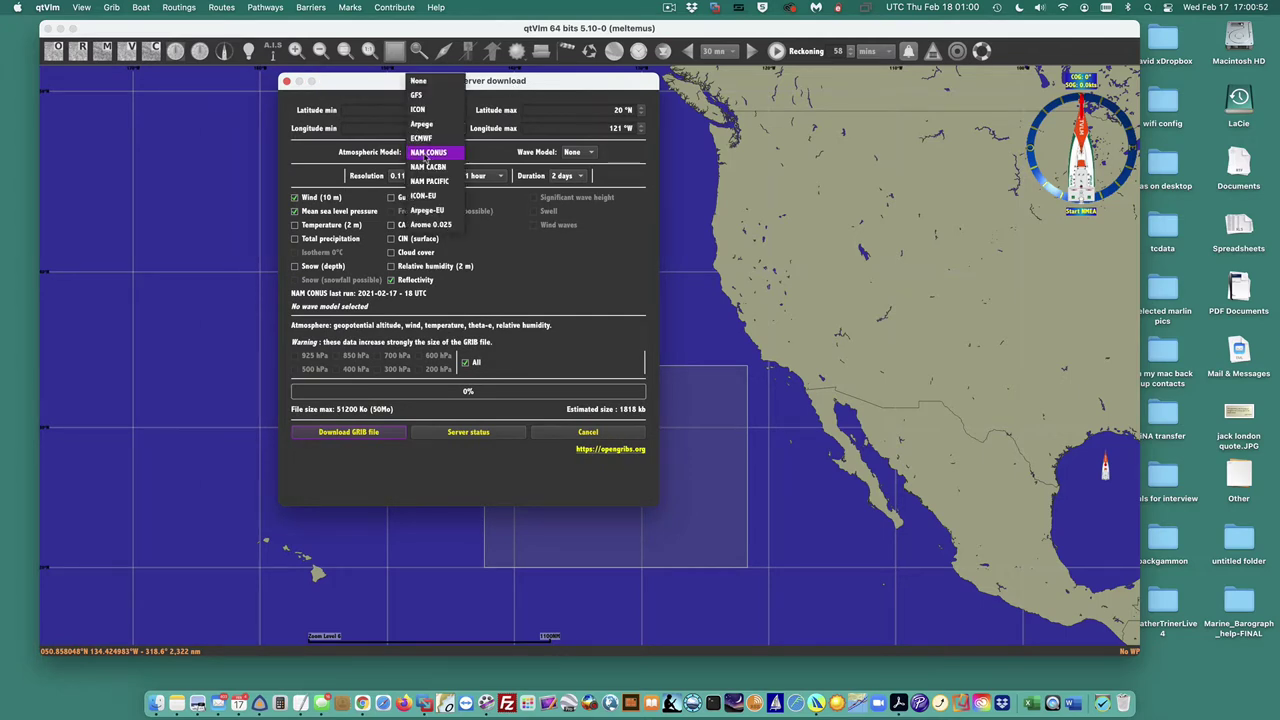
click(424, 95)
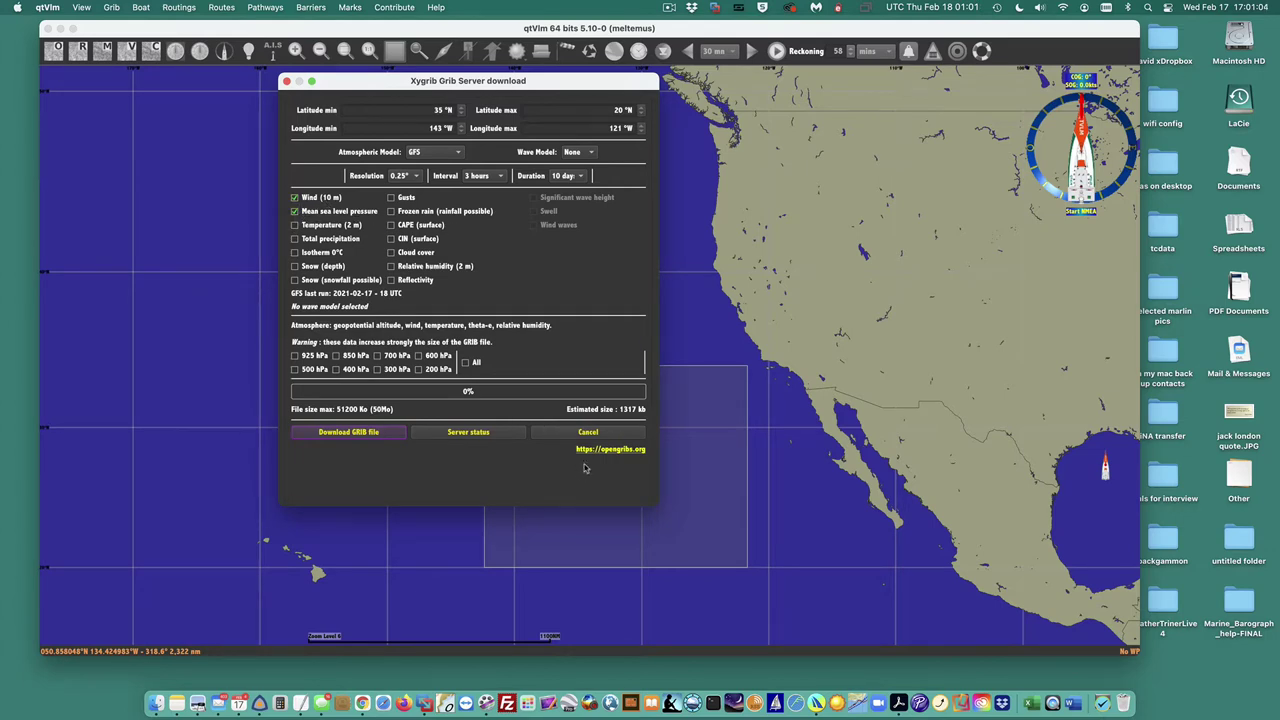
click(357, 436)
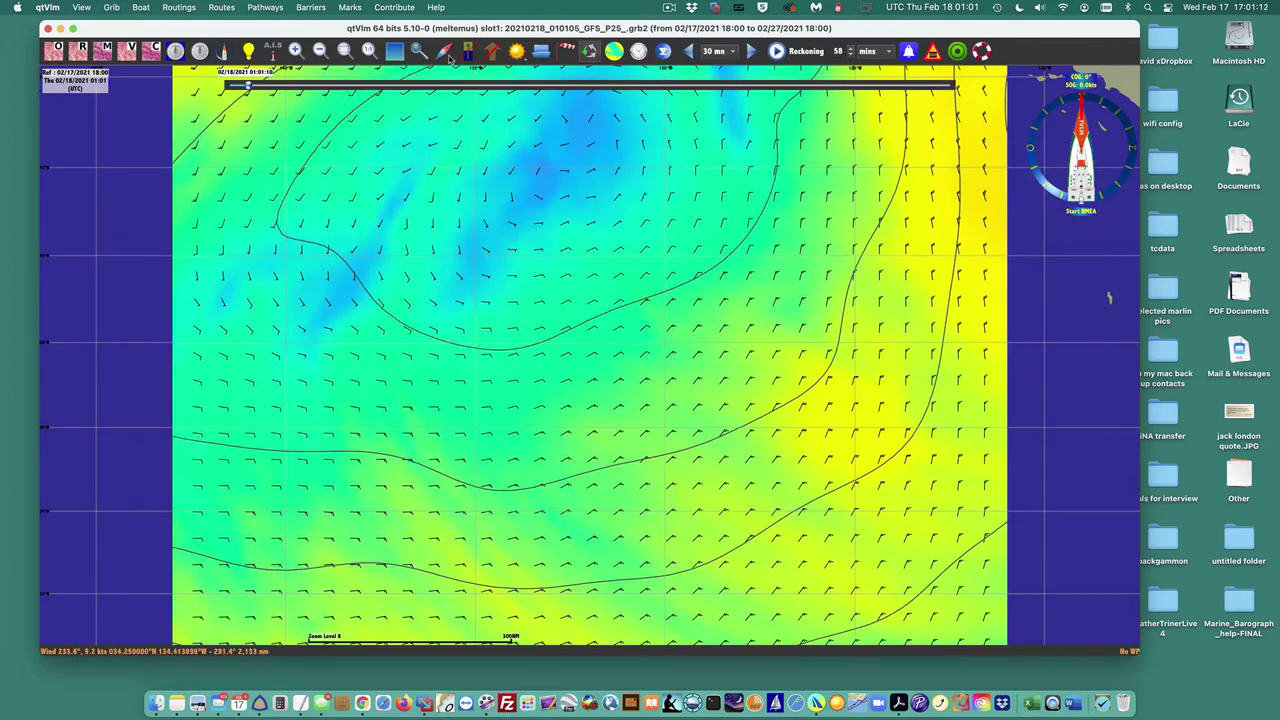
Bring the whole forecast area into view and move the forecast time to 02/19/2021 13:01.
scroll(502, 395, down, 1)
scroll(502, 395, down, 3)
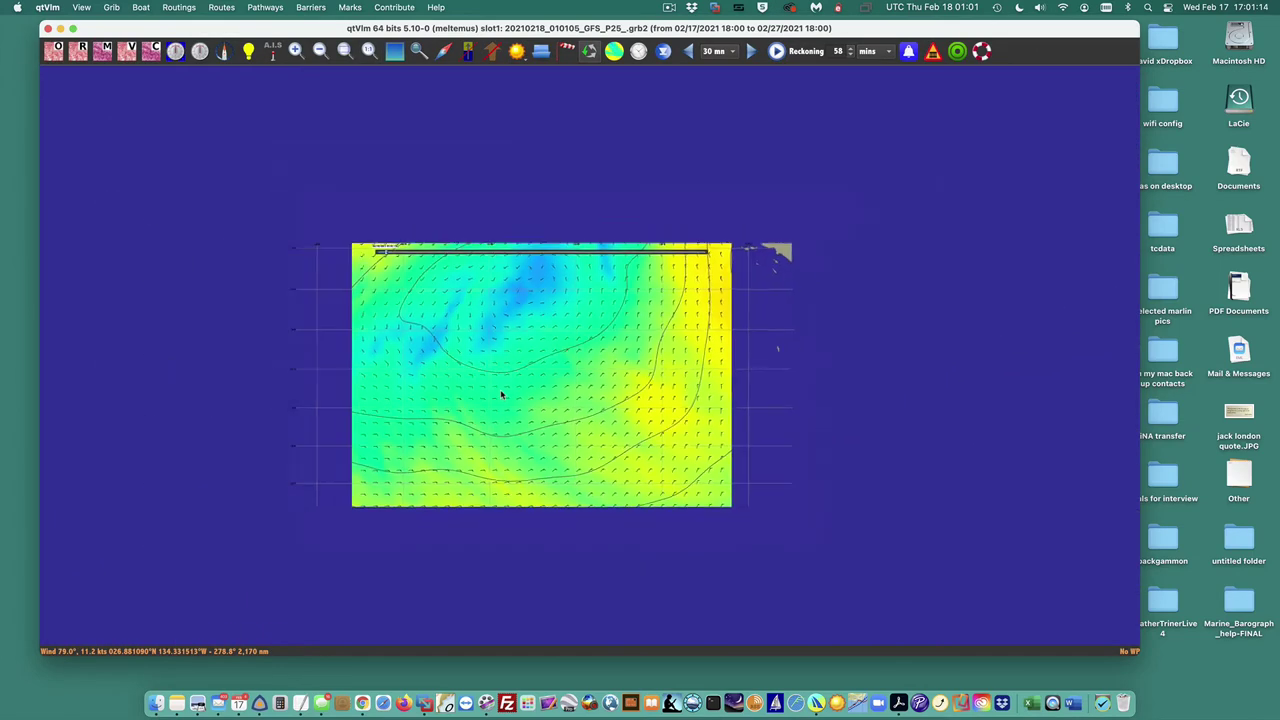
drag(524, 381, 857, 393)
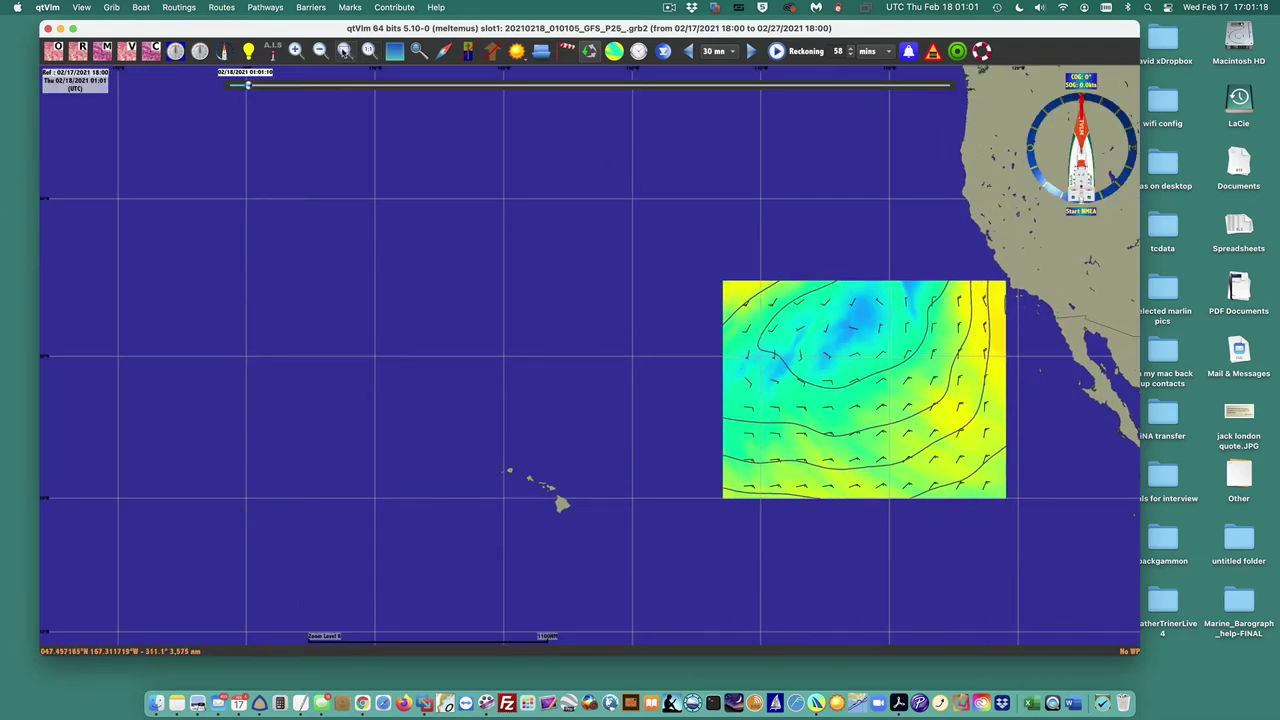
click(345, 50)
scroll(515, 333, down, 1)
scroll(515, 333, up, 3)
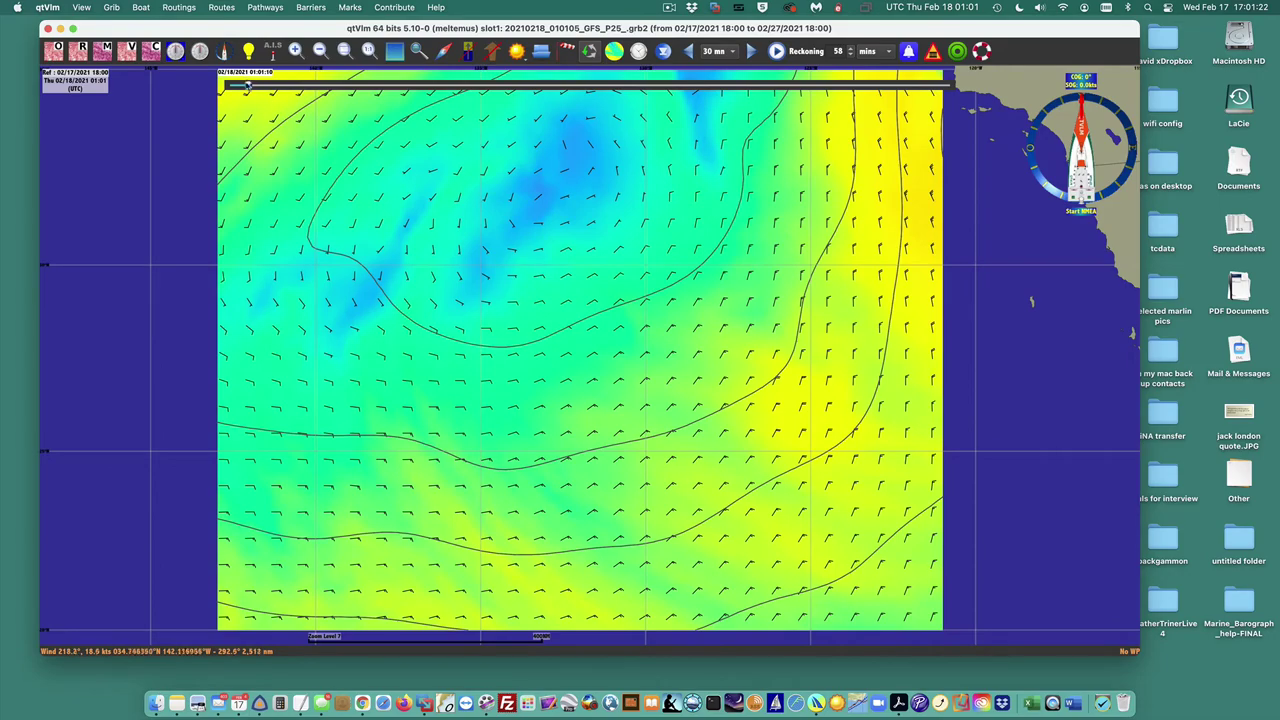
drag(248, 88, 364, 101)
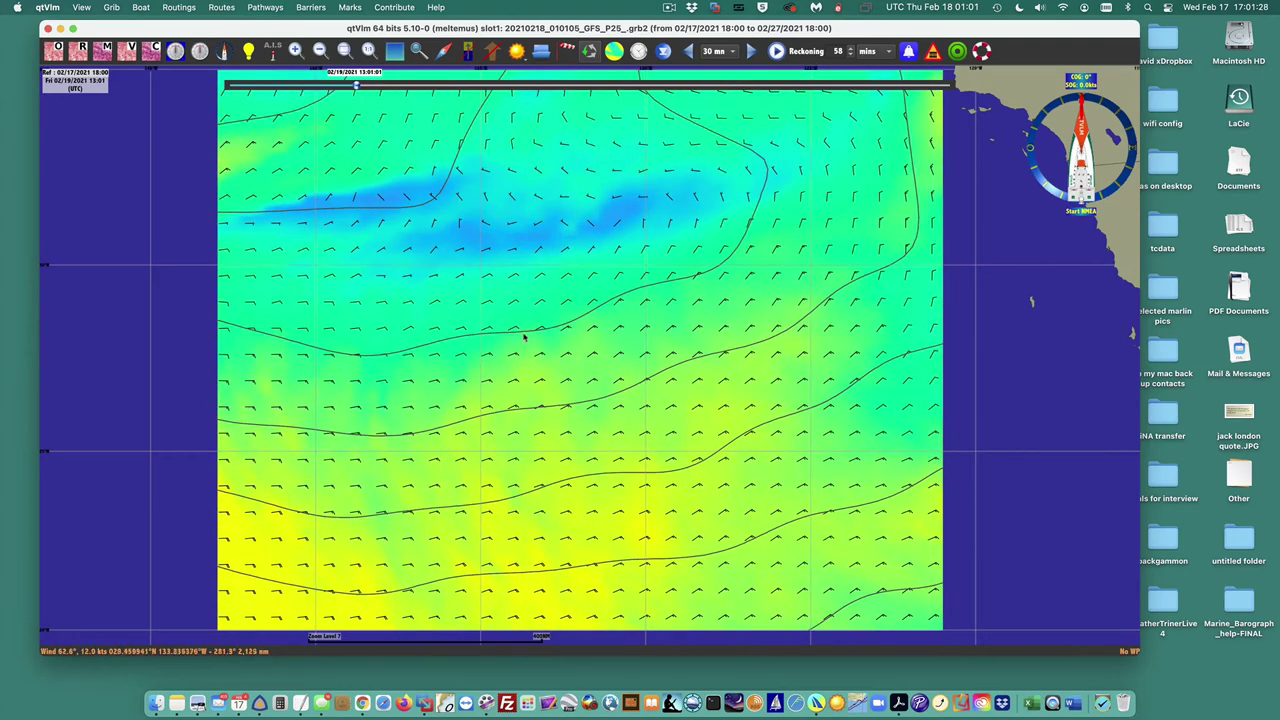
right_click(651, 256)
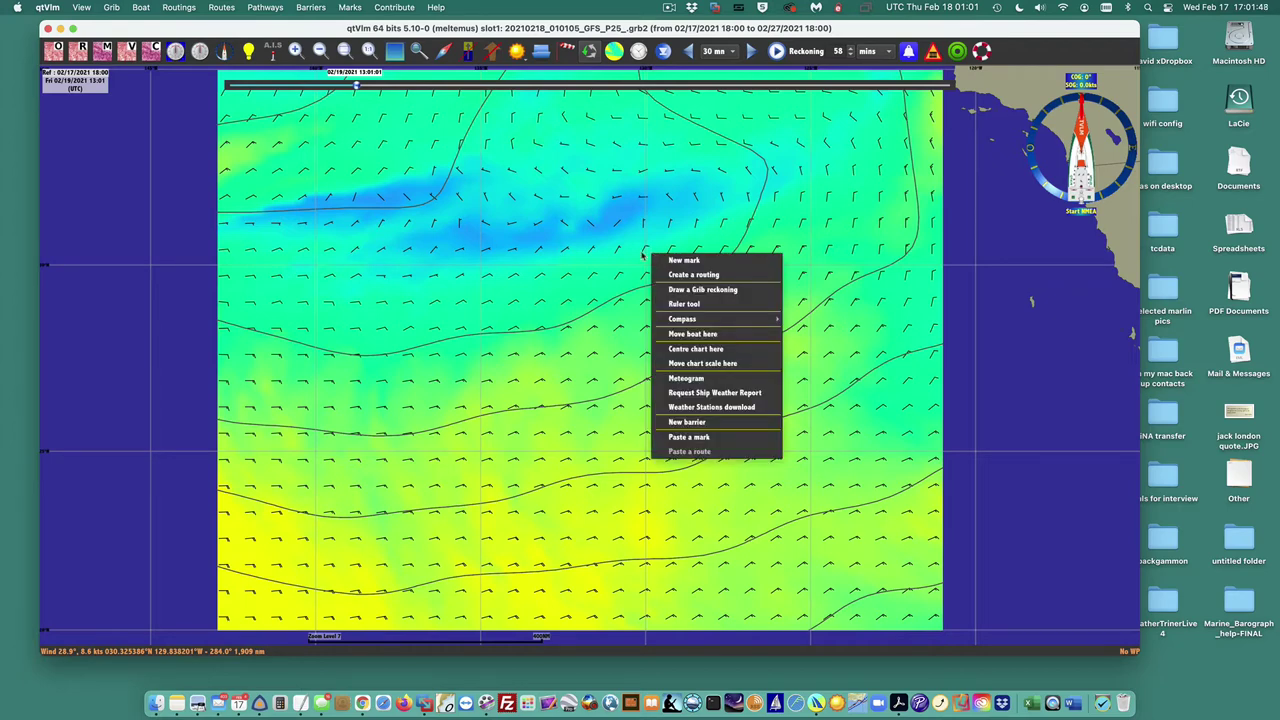
click(642, 256)
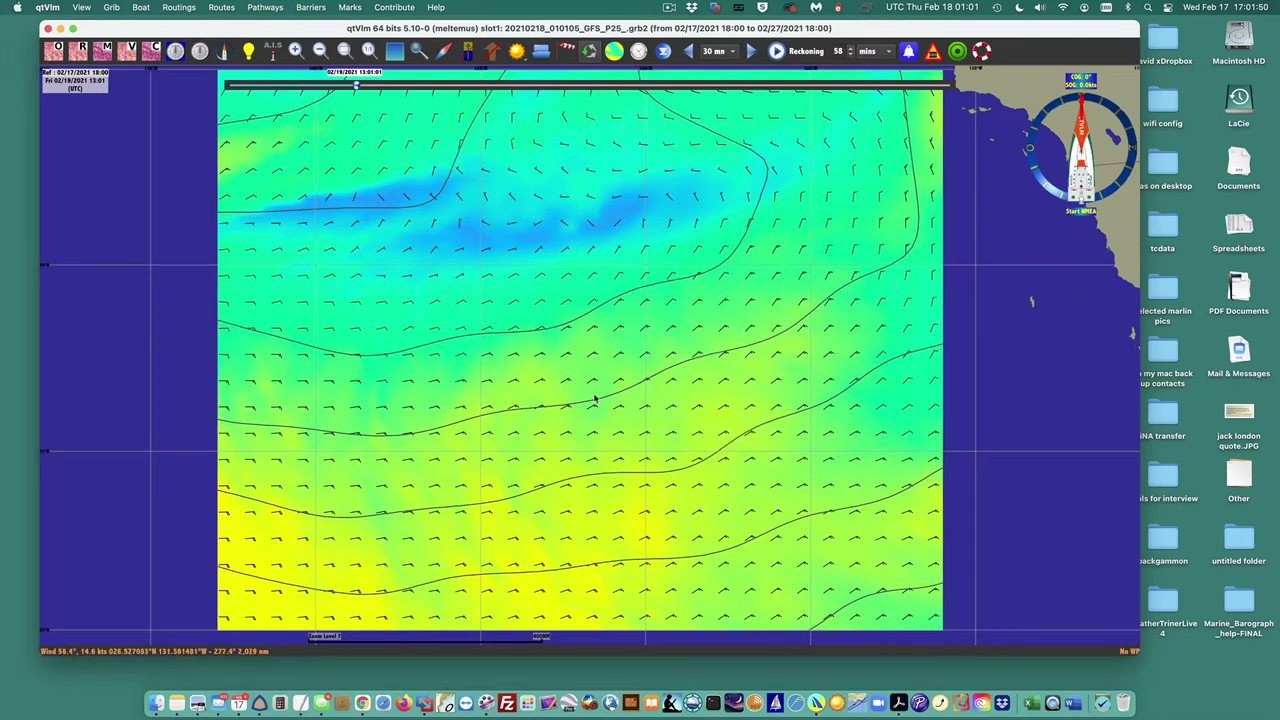
Set the forecast time step to 1 h and advance the forecast hour by hour to 02/19/2021 21:01.
click(731, 52)
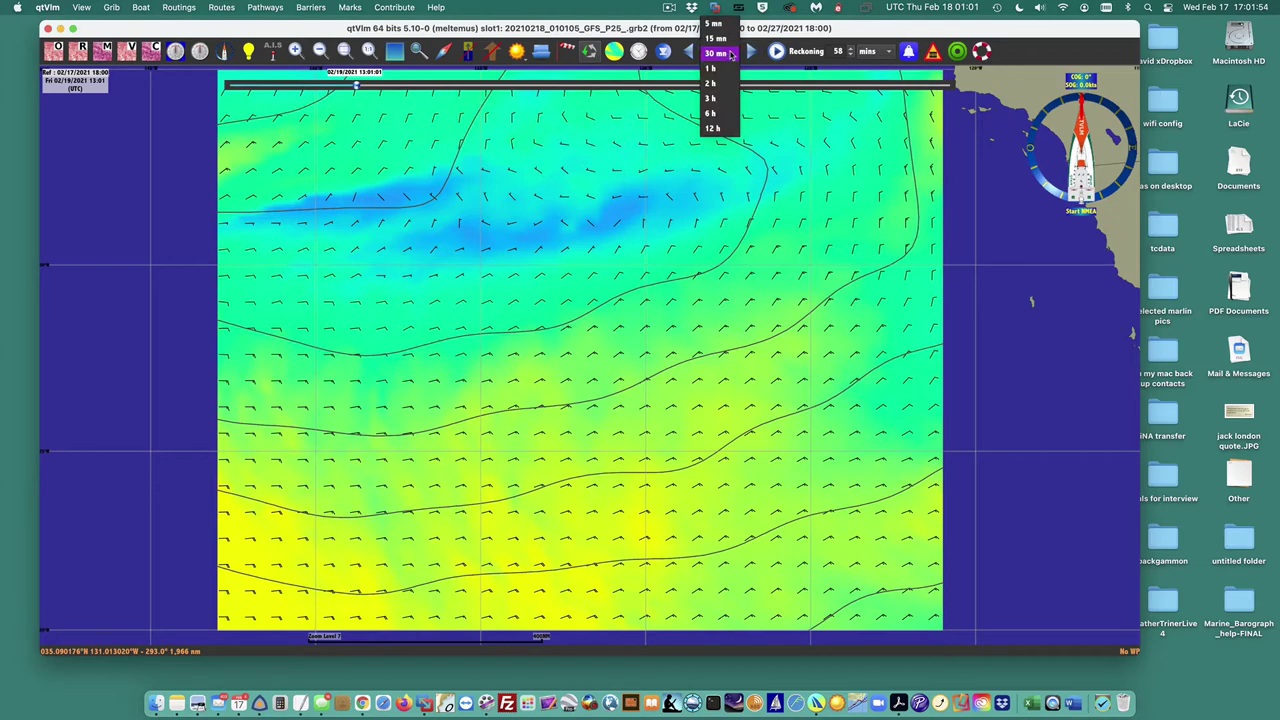
click(726, 74)
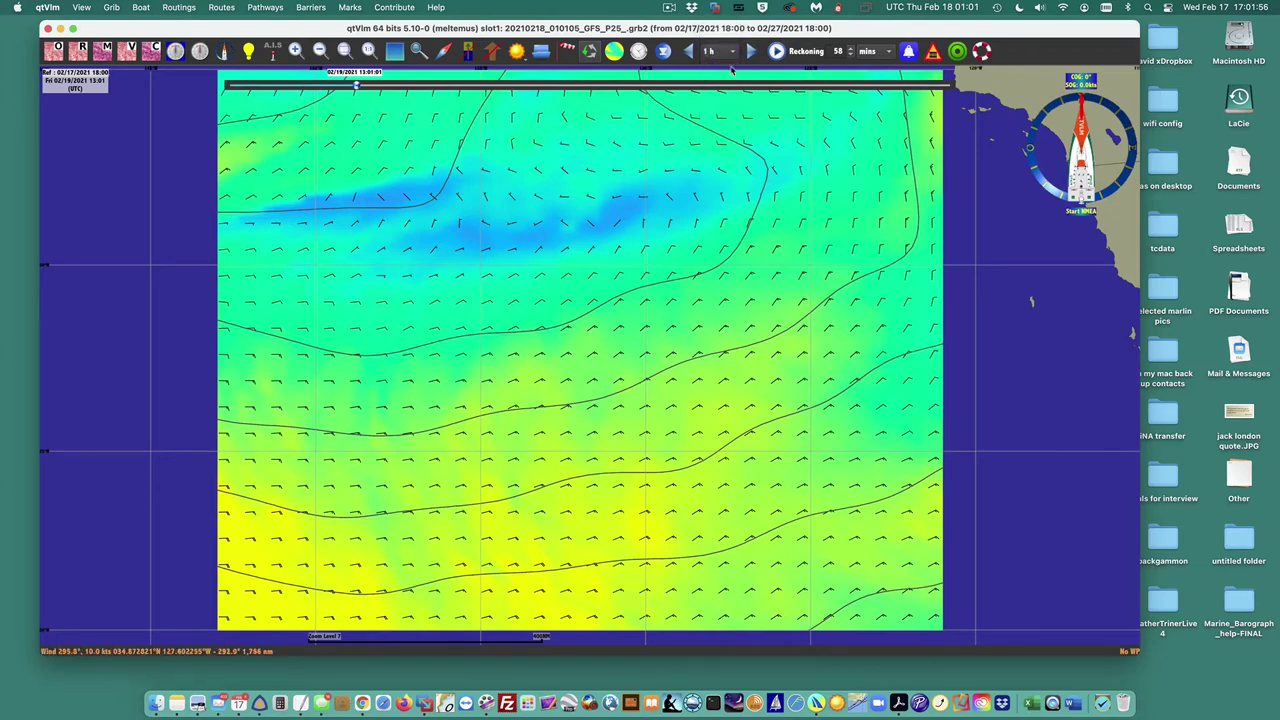
click(751, 52)
click(751, 52)
click(751, 52)
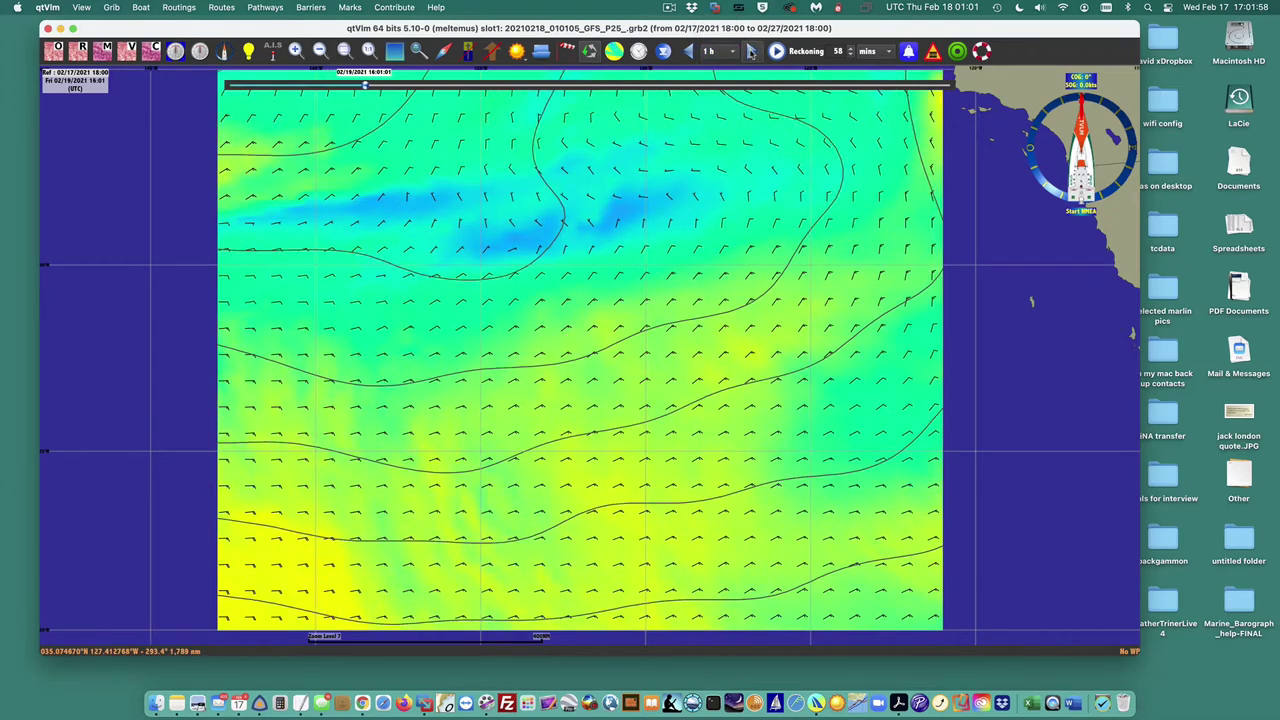
click(751, 52)
click(751, 52)
click(751, 52)
click(751, 52)
click(751, 52)
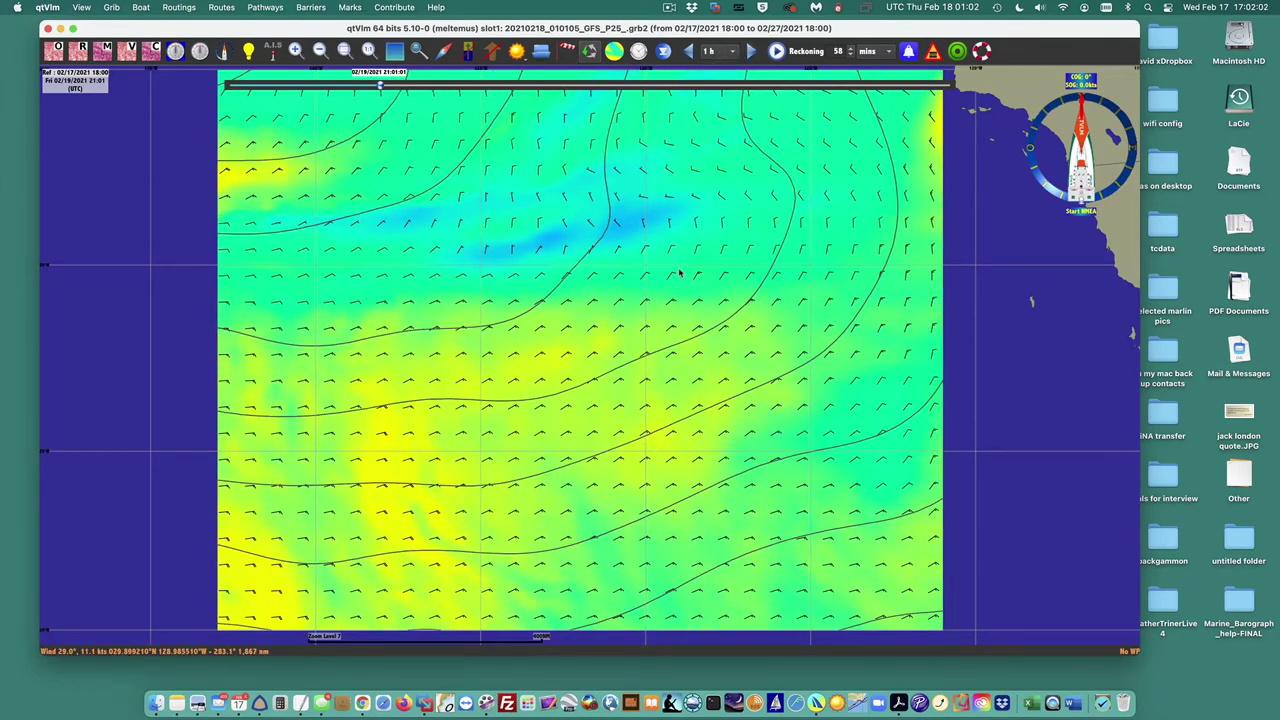
Open the Grib configuration's display settings, enable Arrows on grid's points, and check the wind barb spacing at different scales.
scroll(680, 272, down, 3)
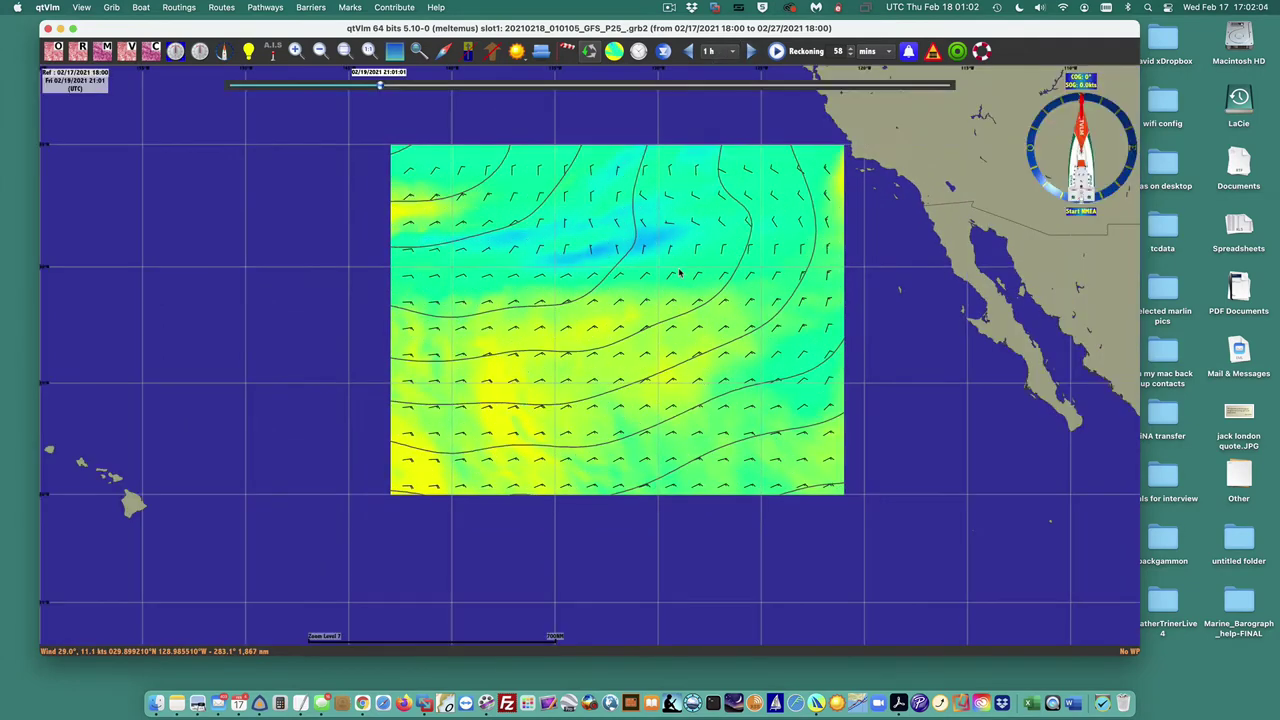
scroll(680, 272, up, 2)
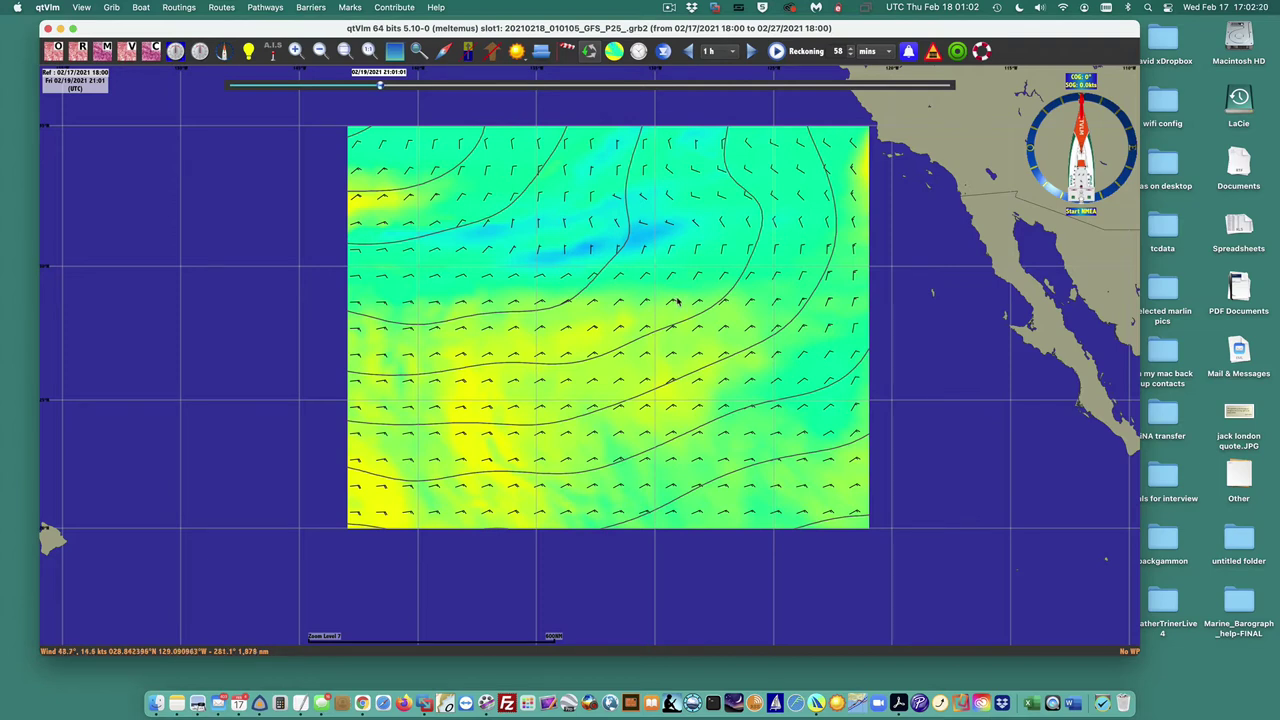
click(567, 51)
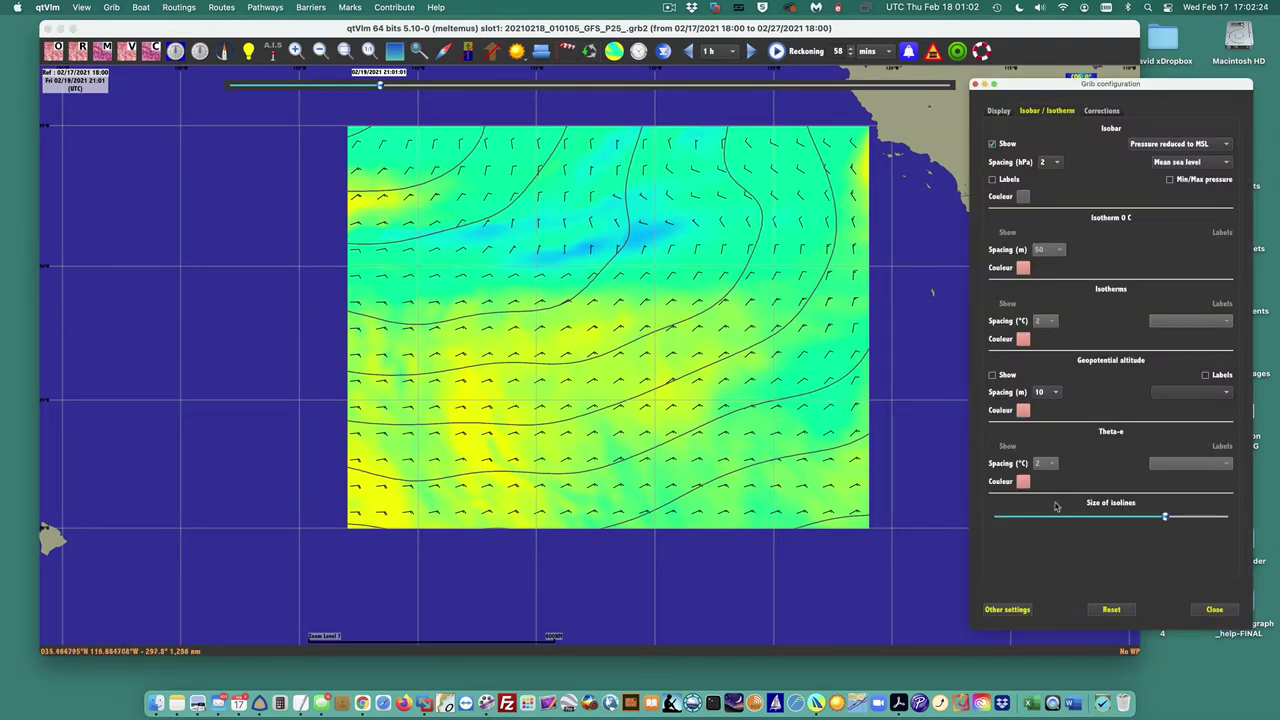
click(996, 111)
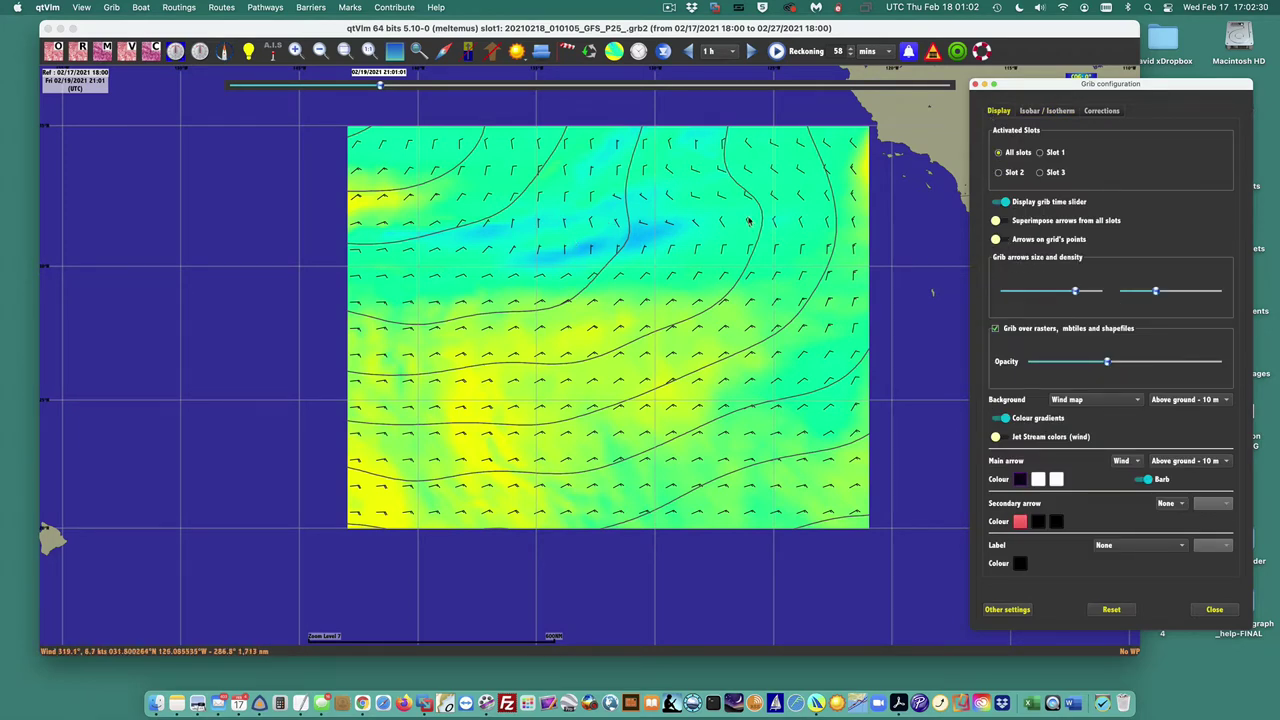
click(996, 240)
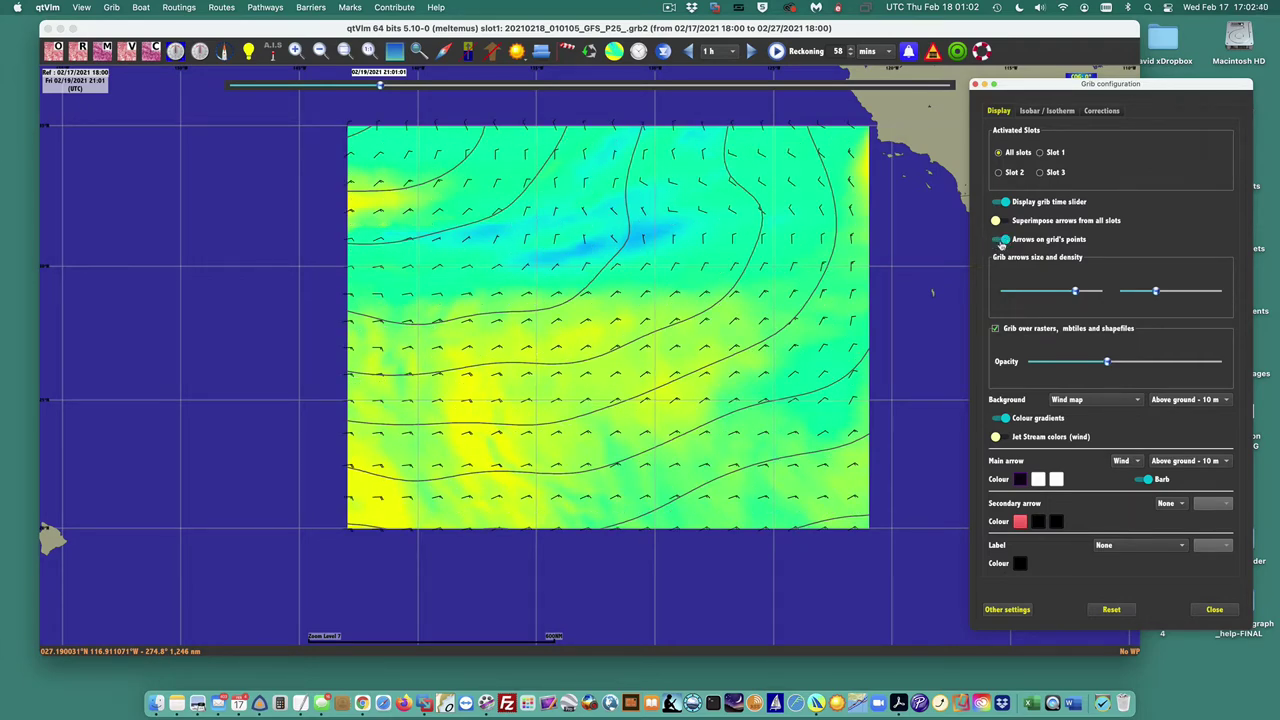
scroll(702, 268, up, 5)
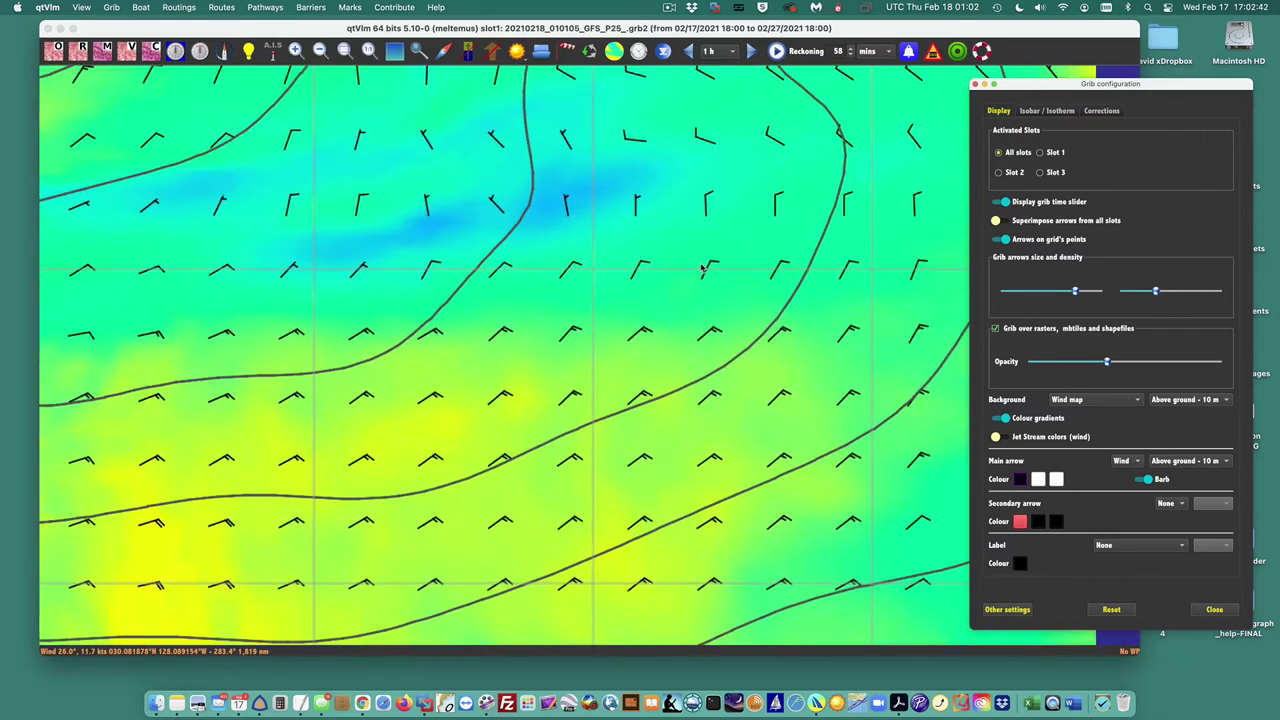
scroll(702, 268, down, 6)
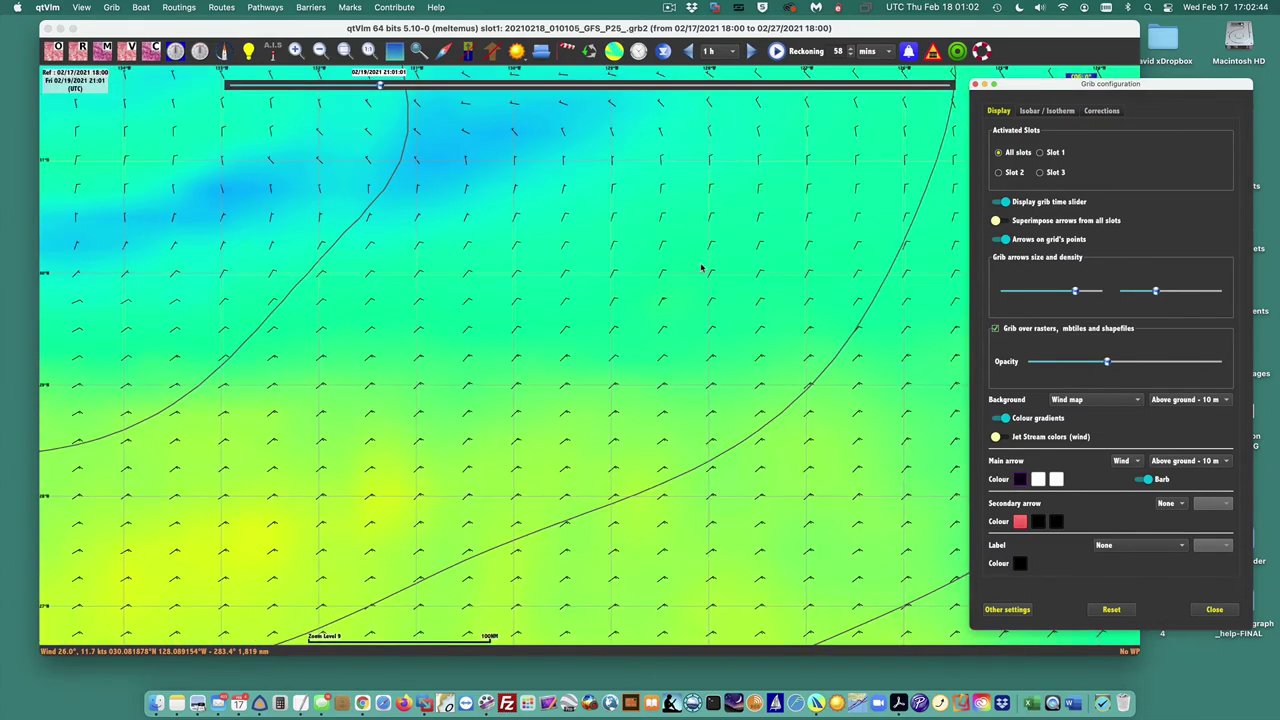
scroll(701, 268, up, 3)
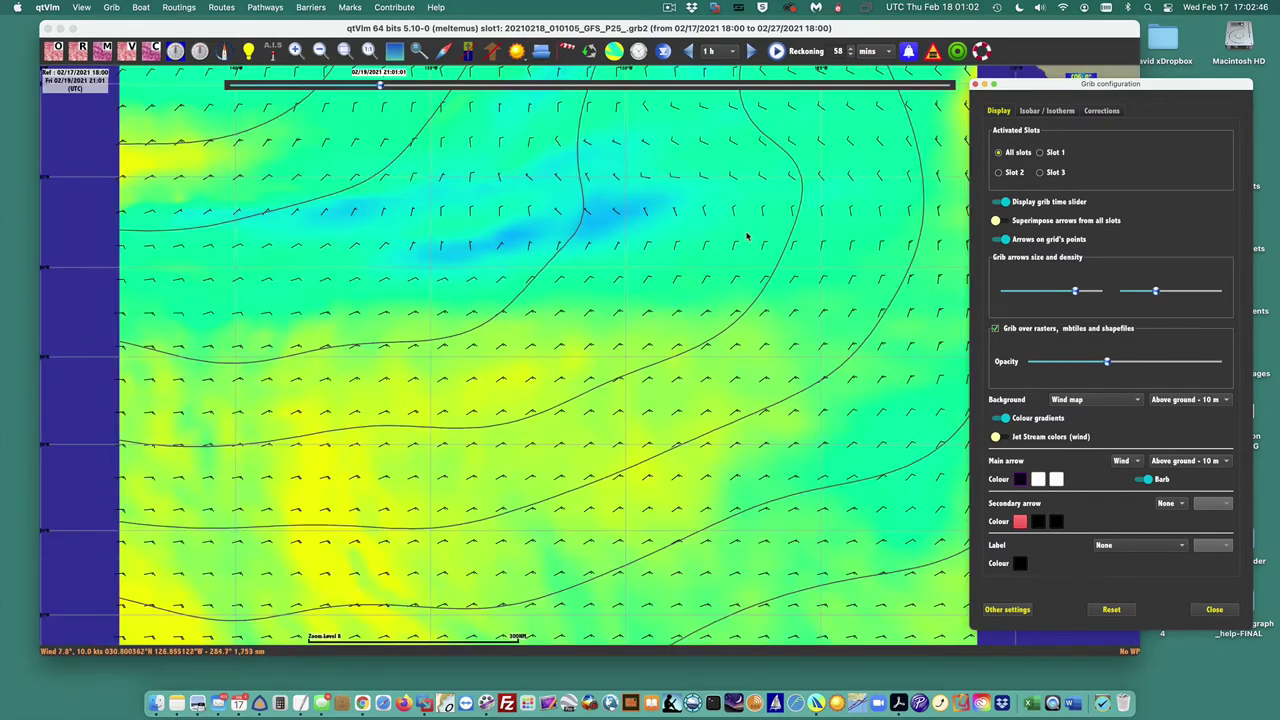
scroll(669, 277, down, 2)
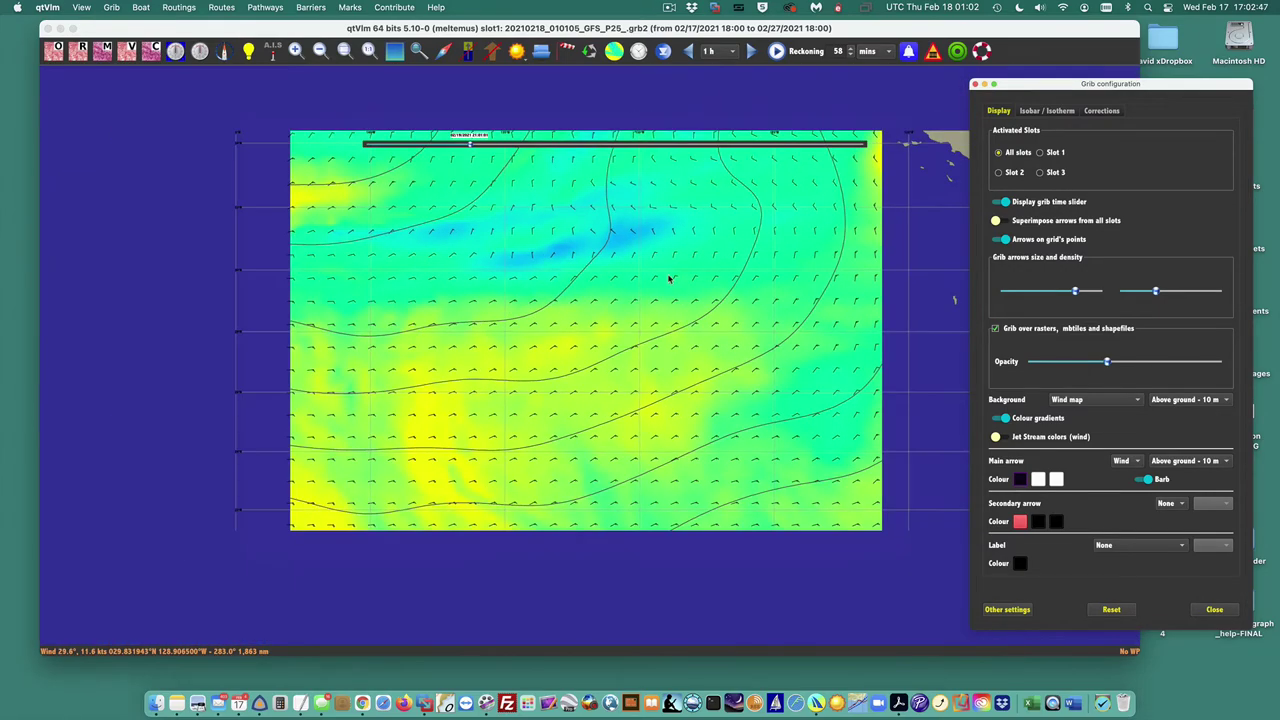
Disable Arrows on grid's points and compare how the wind barbs are spaced at different chart scales.
click(993, 243)
click(1000, 242)
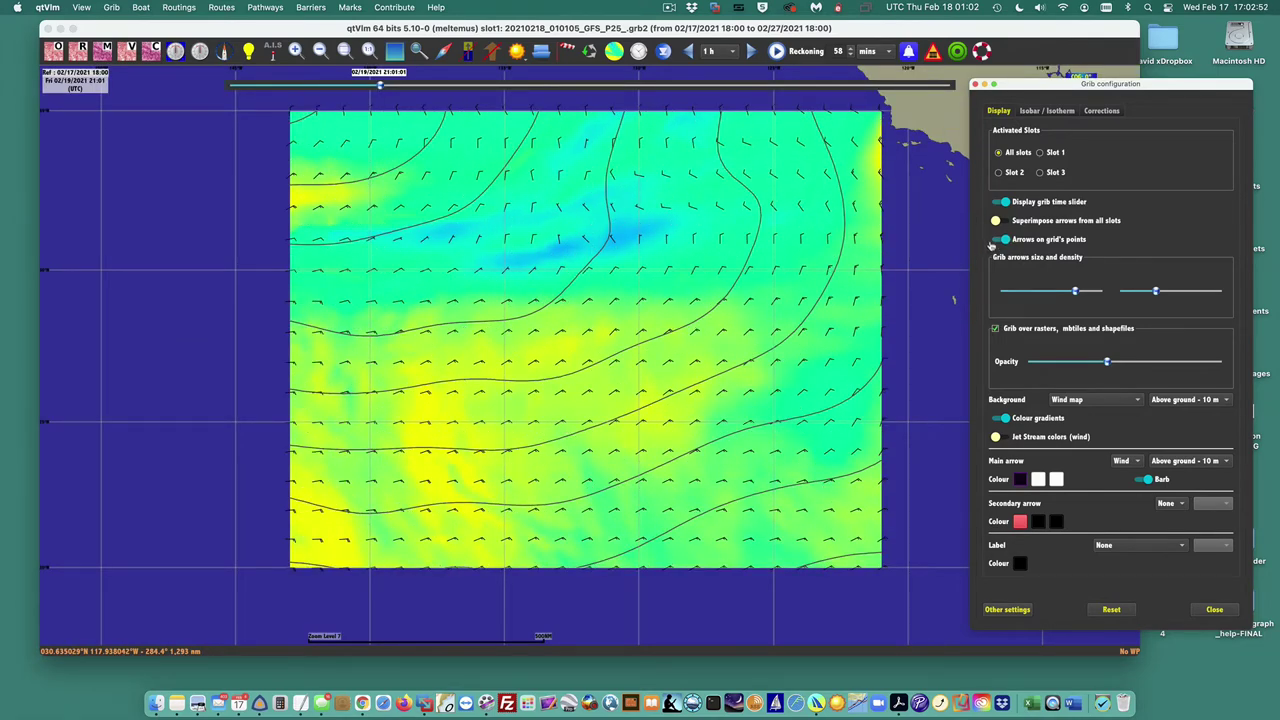
click(993, 243)
click(993, 243)
click(993, 243)
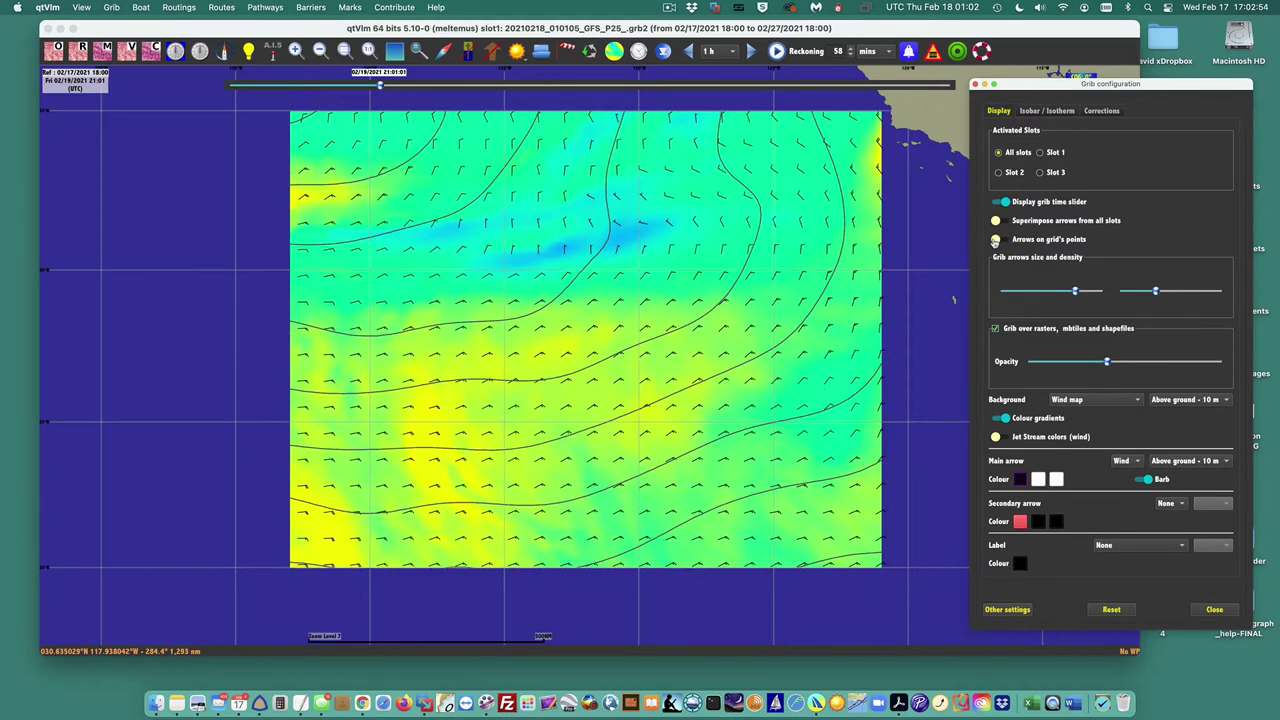
scroll(557, 341, up, 2)
scroll(557, 341, down, 2)
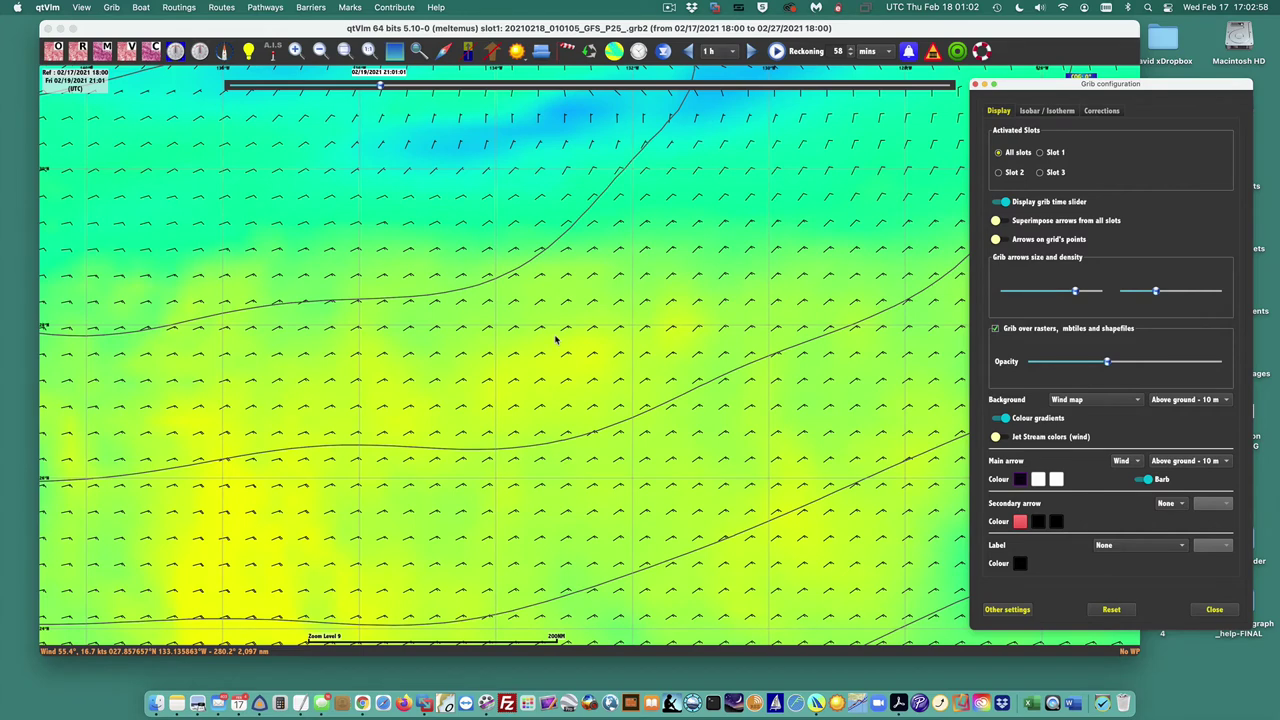
scroll(557, 341, down, 1)
scroll(557, 341, up, 1)
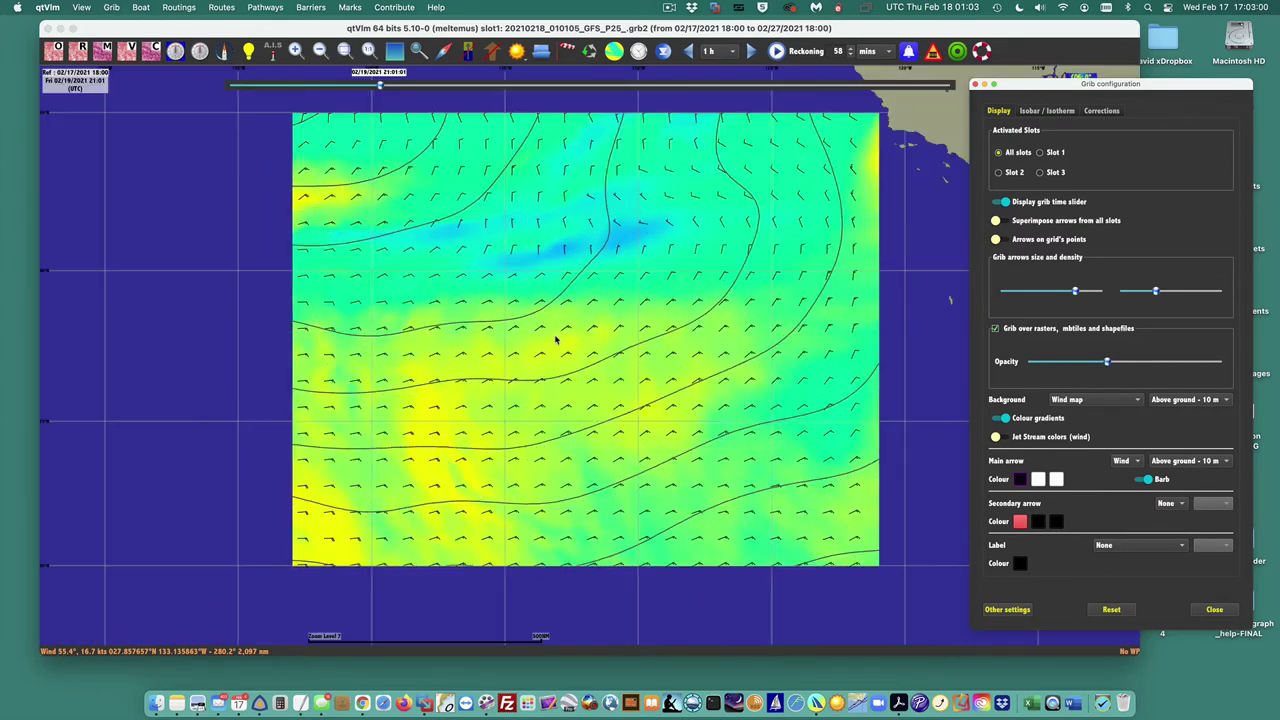
scroll(557, 341, down, 1)
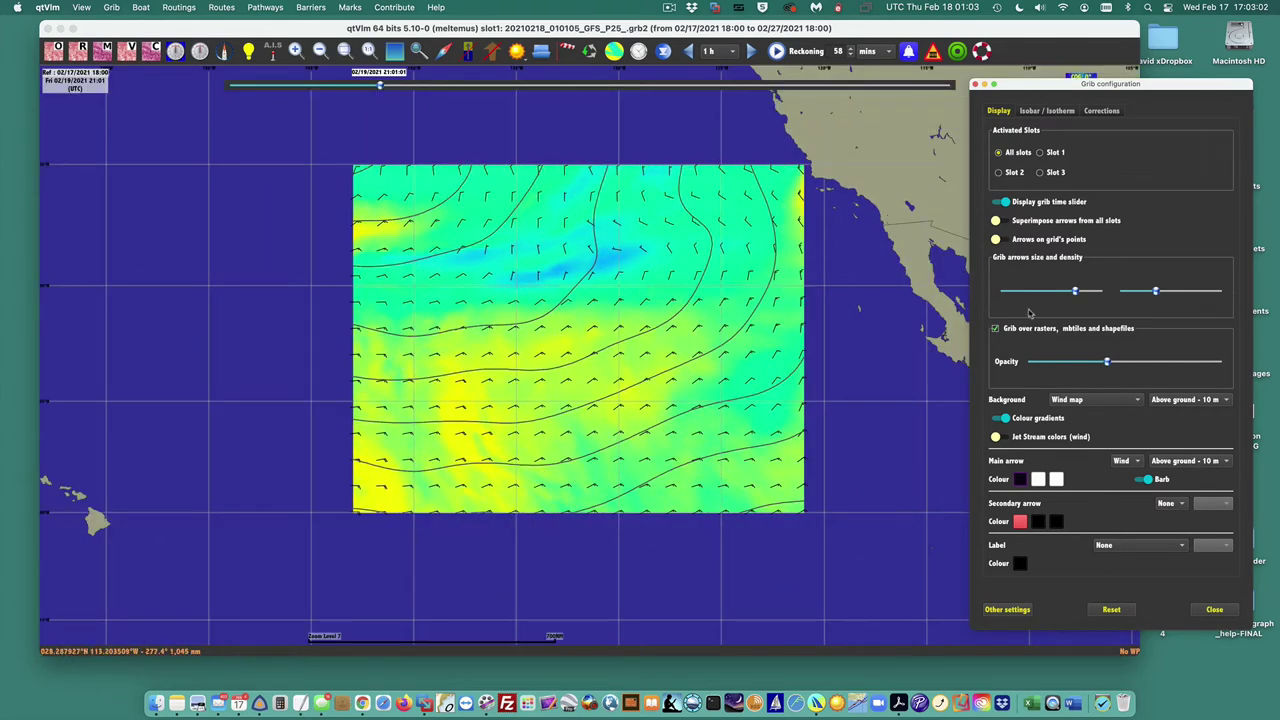
Enable Arrows on grid's points again and inspect the wind barbs' spacing relative to the grid at closer range.
click(1000, 240)
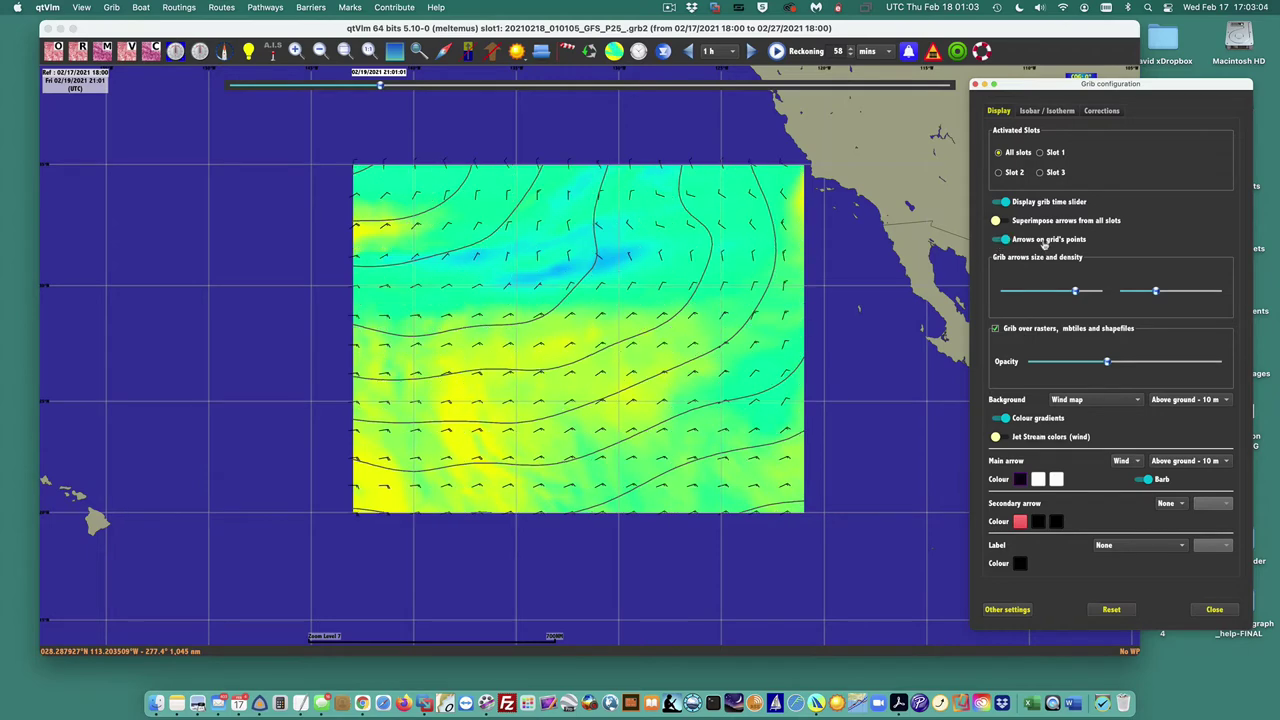
scroll(617, 350, up, 3)
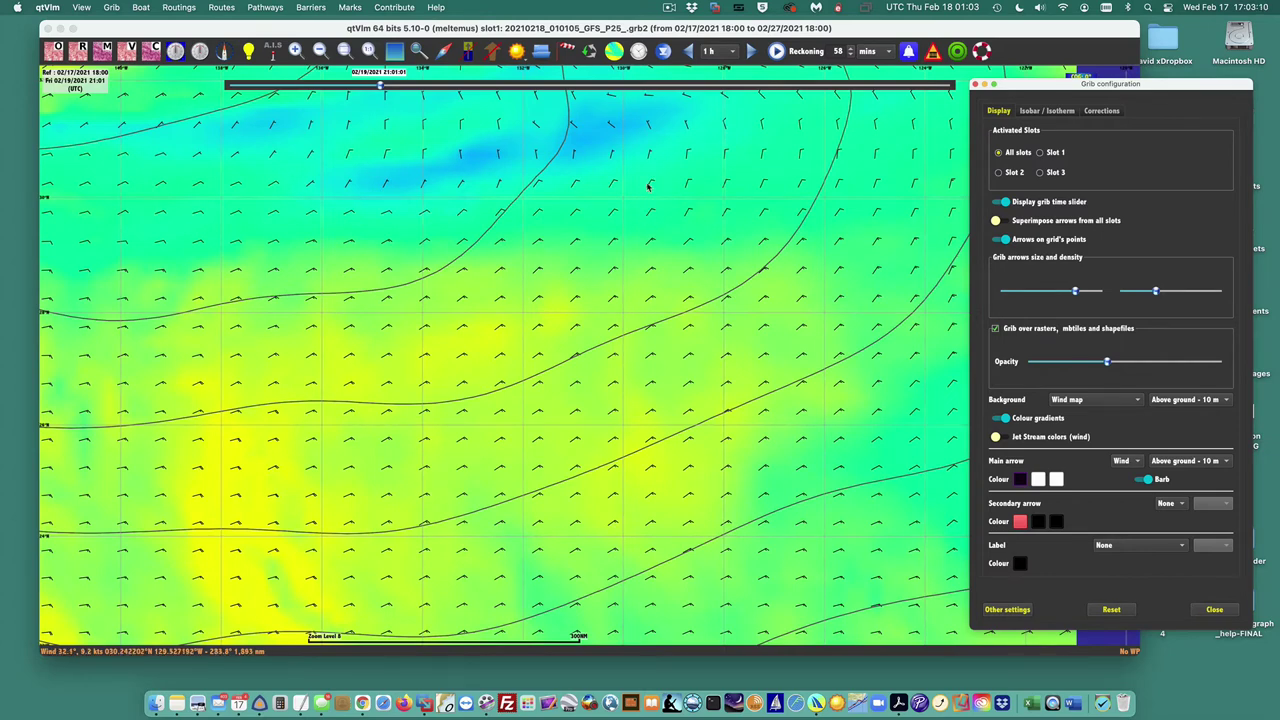
scroll(655, 195, up, 1)
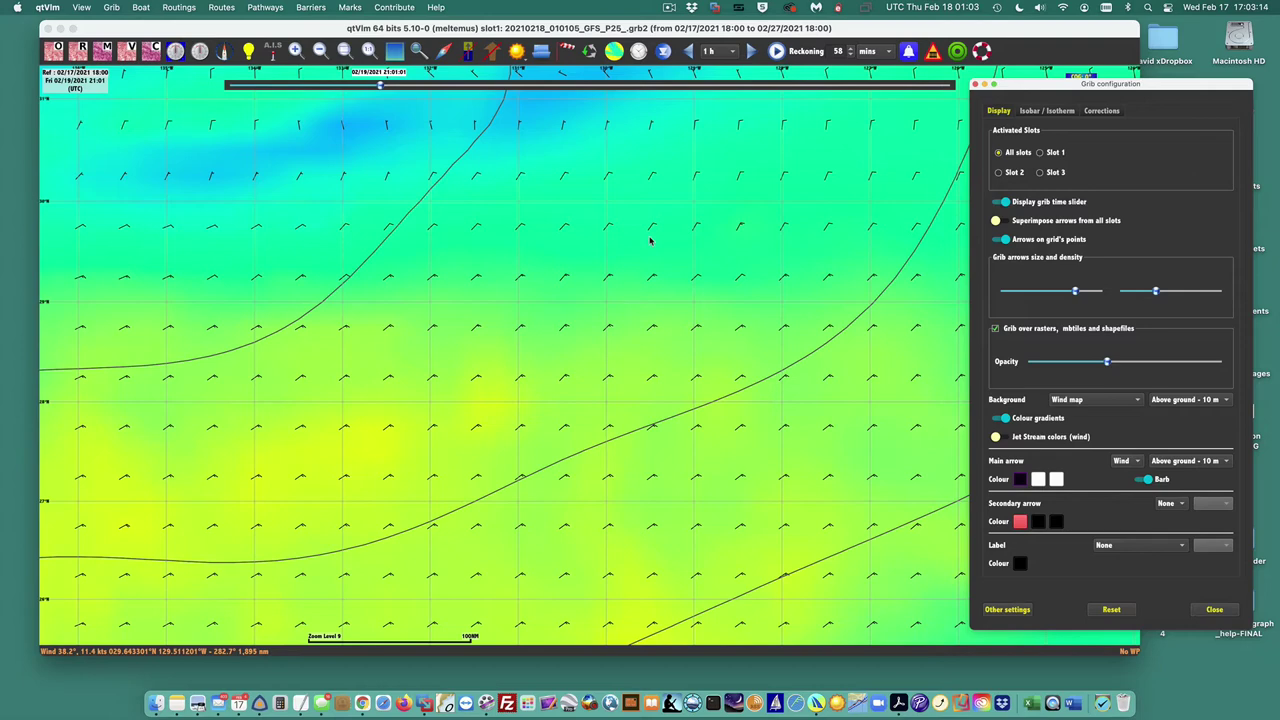
Turn off Arrows on grid's points and check the wind barb density over the whole forecast area.
scroll(650, 240, down, 1)
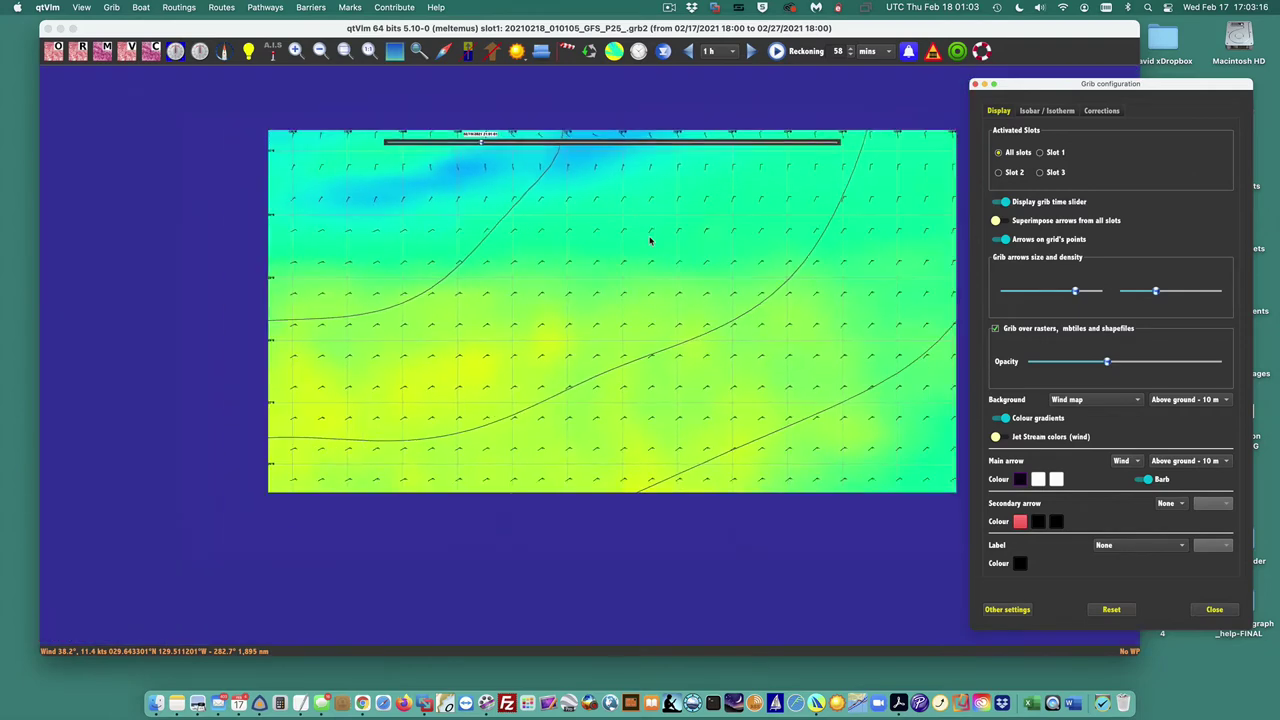
scroll(650, 240, down, 2)
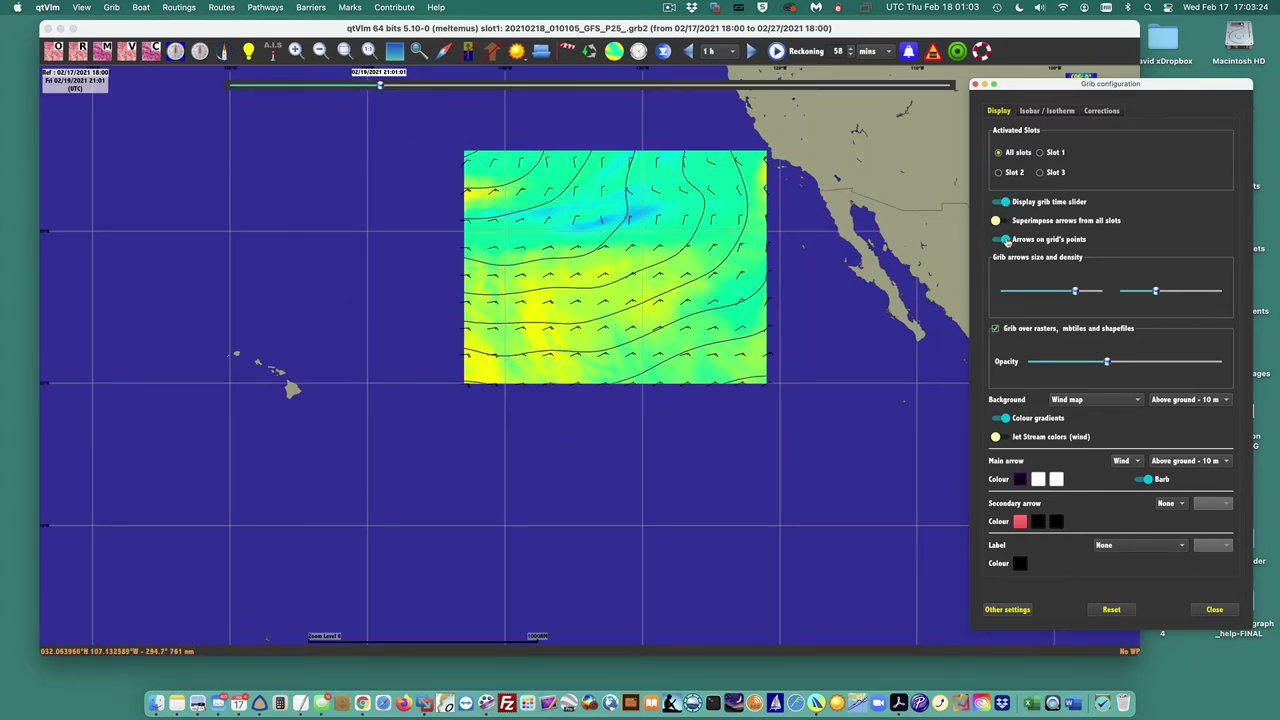
click(1010, 242)
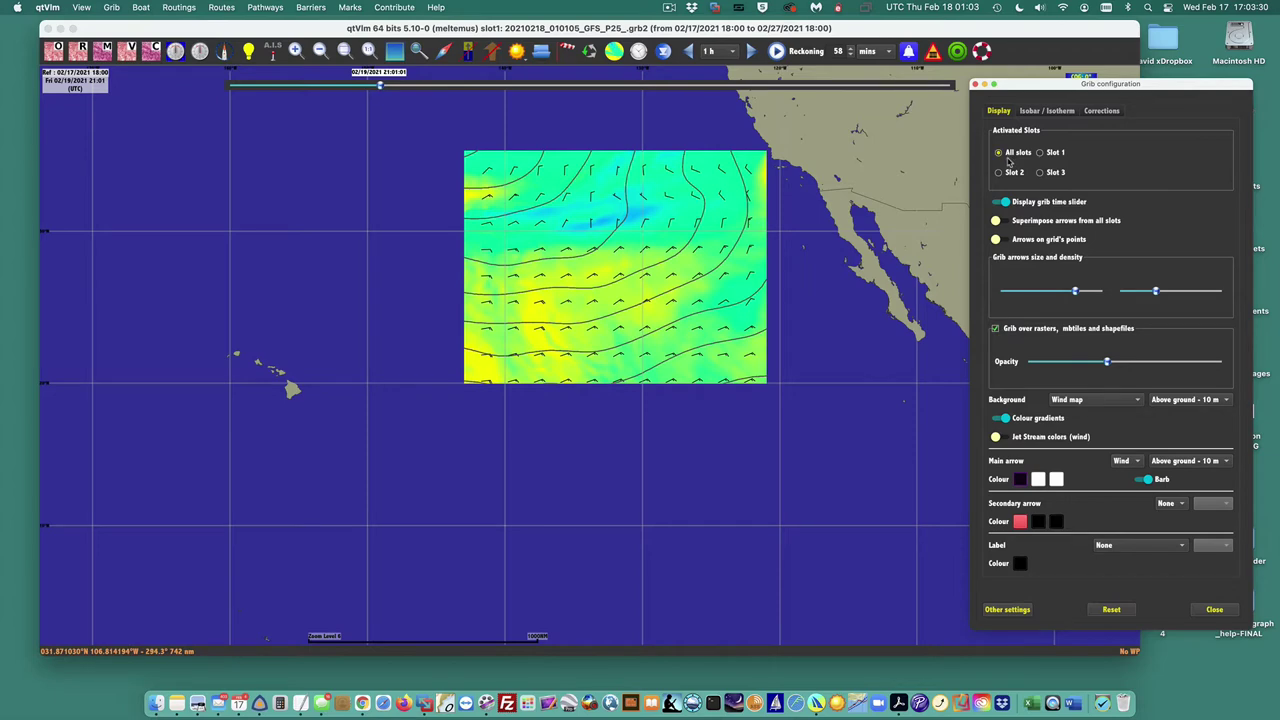
scroll(590, 236, up, 1)
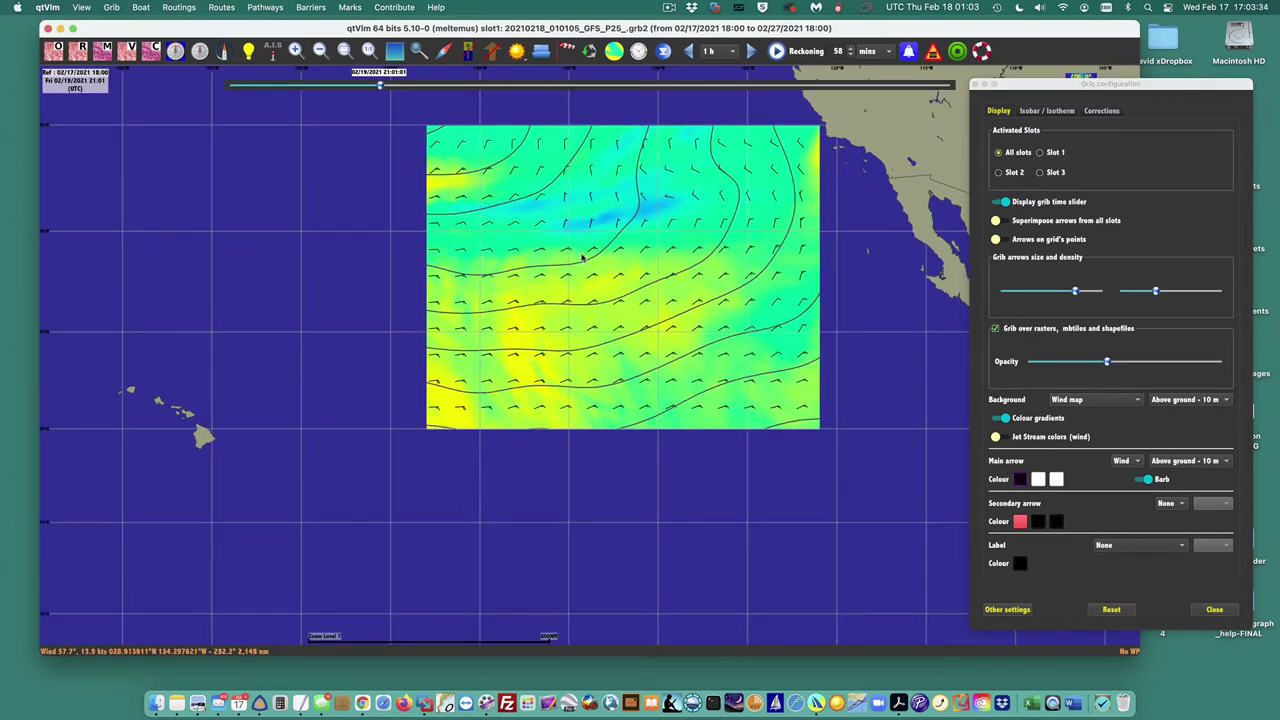
scroll(581, 255, up, 1)
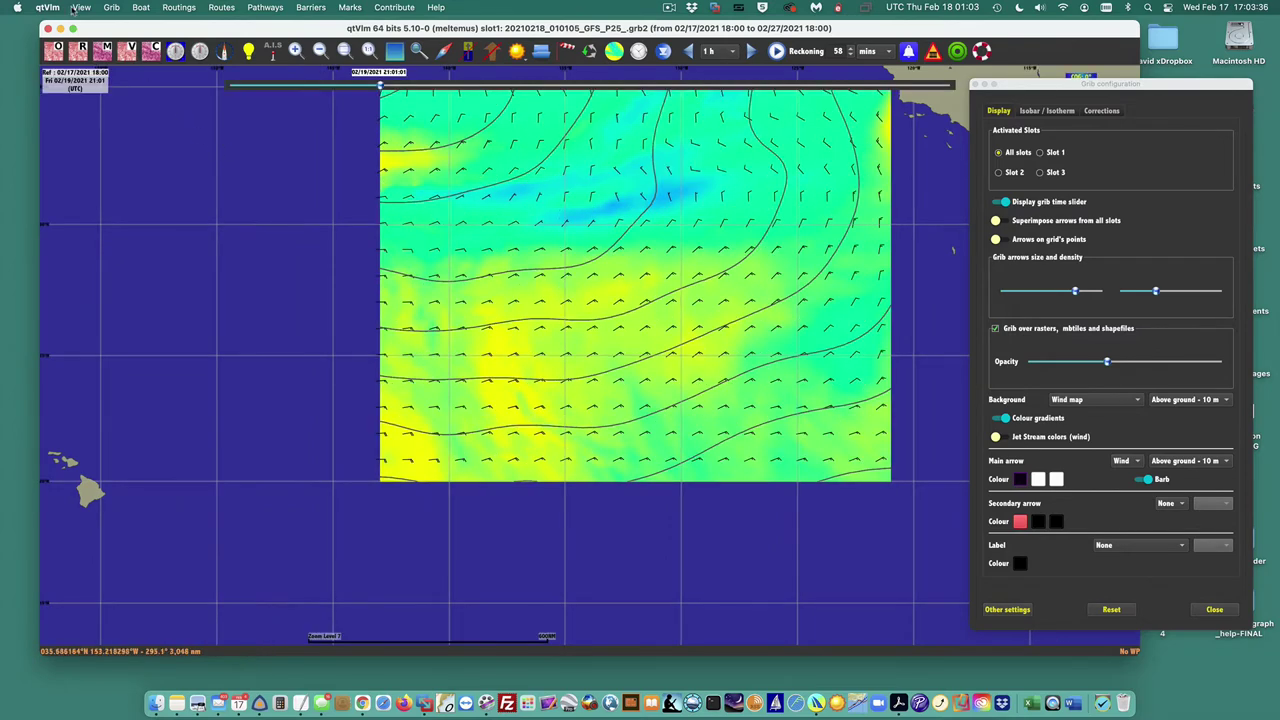
Close the loaded GRIB forecast and the Grib configuration dialog.
click(114, 8)
mouse_move(140, 33)
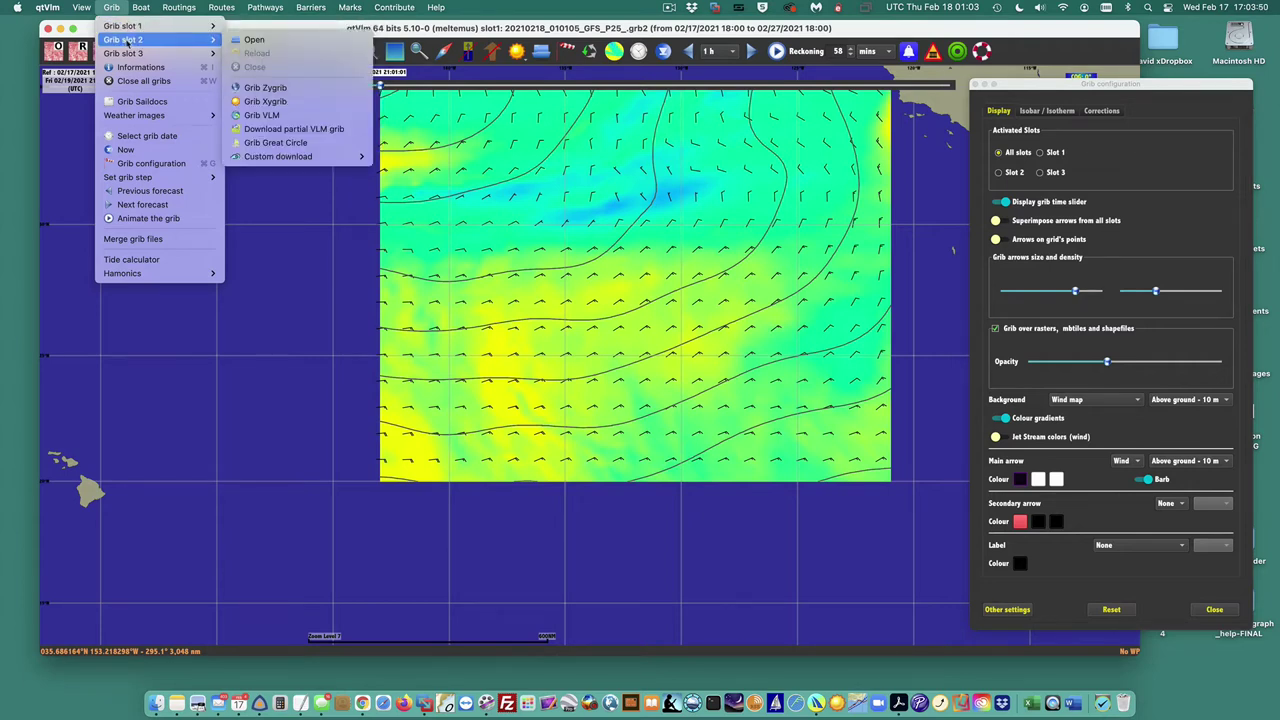
click(250, 40)
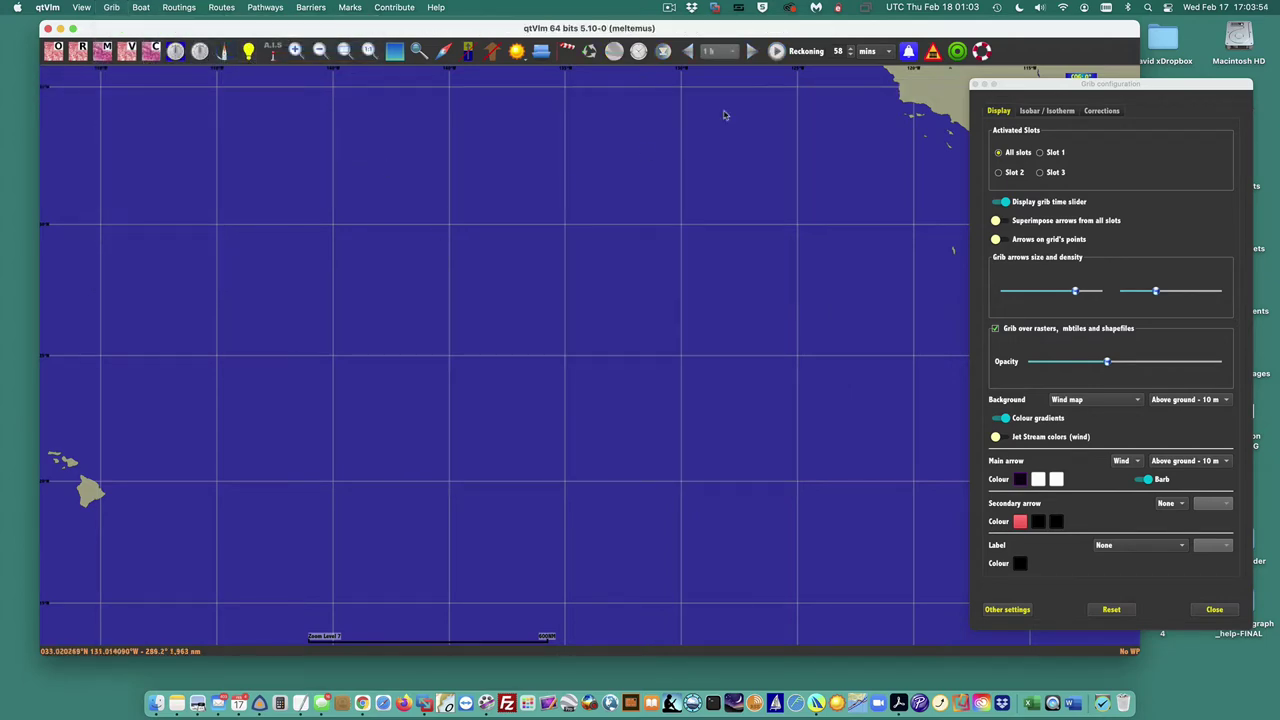
click(977, 85)
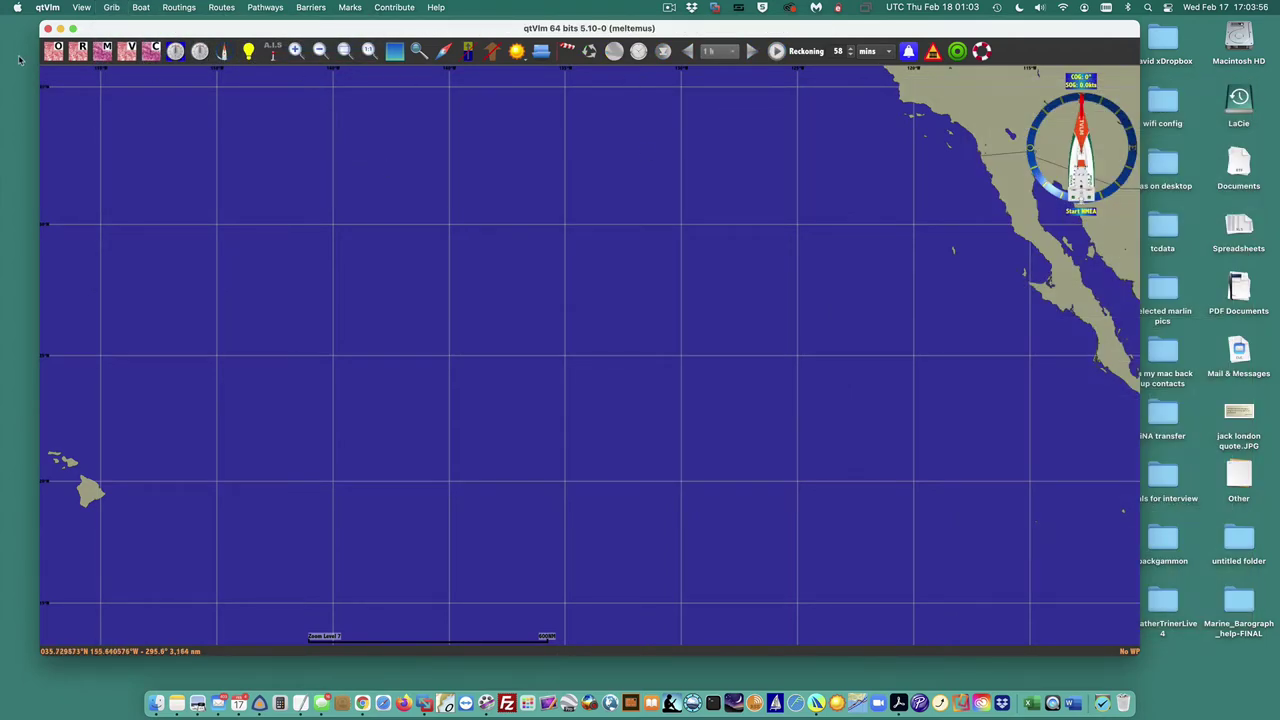
Open GFS.20210217.12.grb2 in Grib slot 1 and fit its full forecast area in view.
click(111, 7)
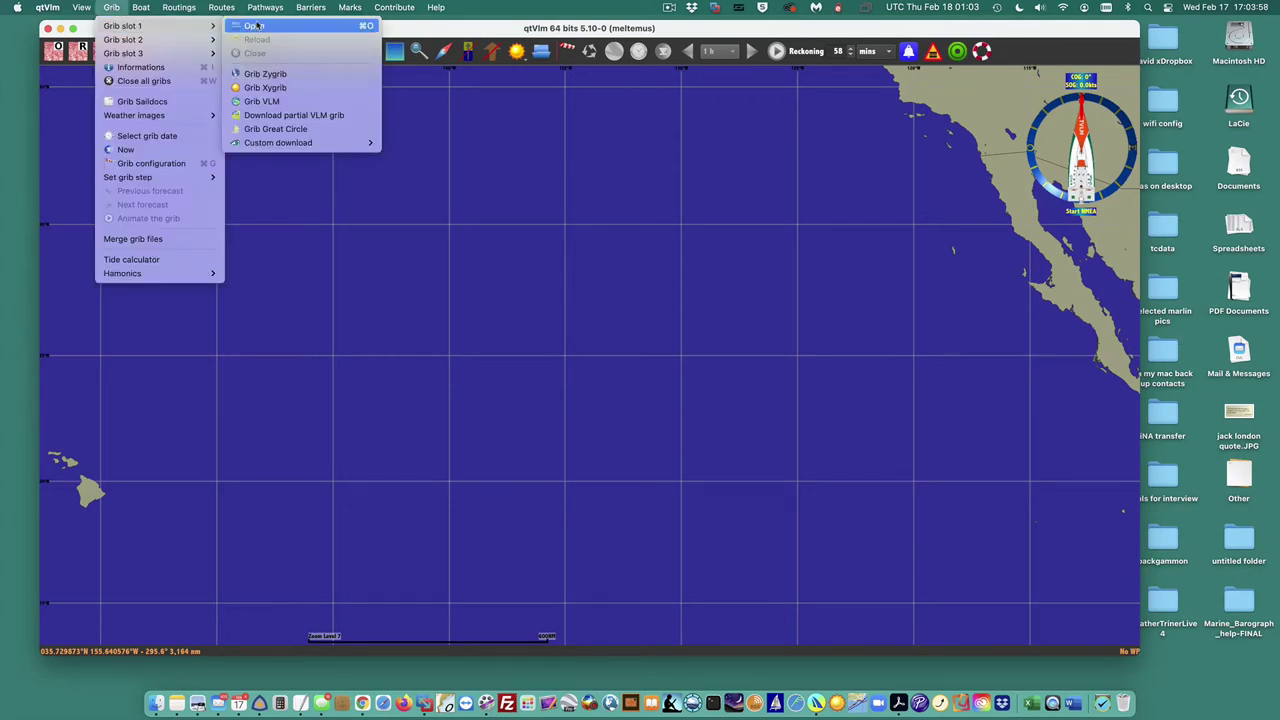
click(256, 28)
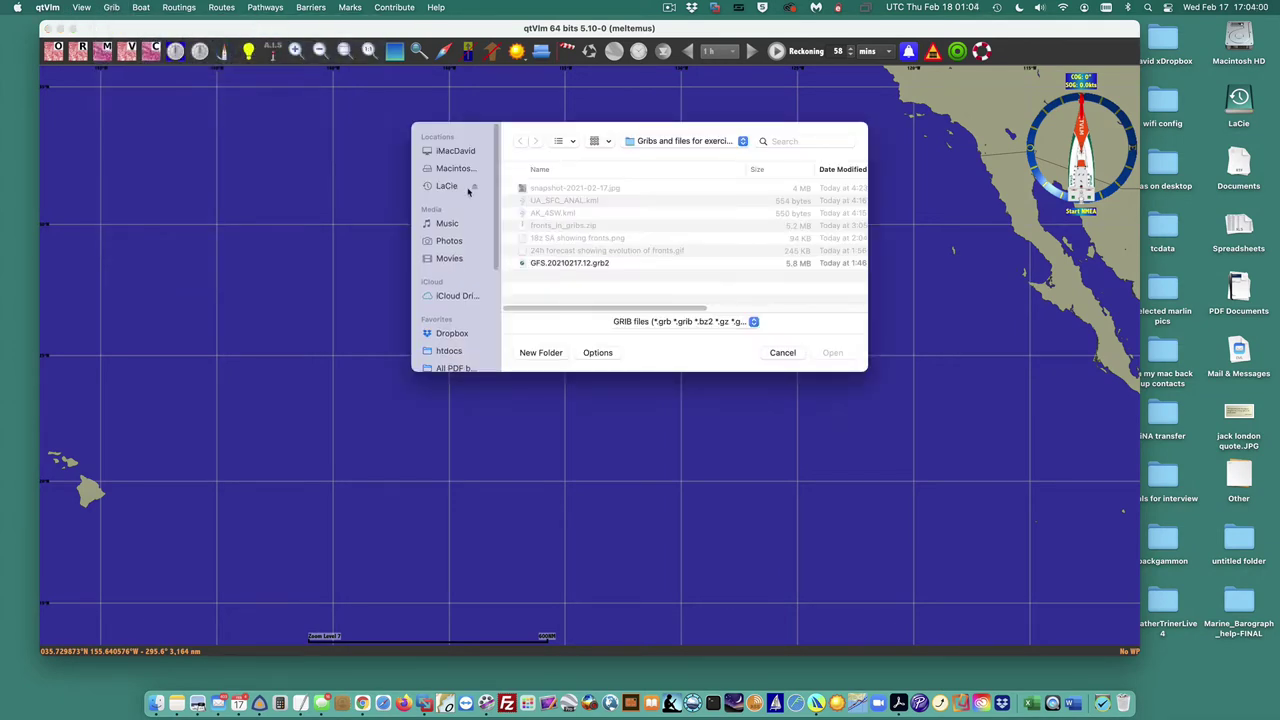
click(578, 264)
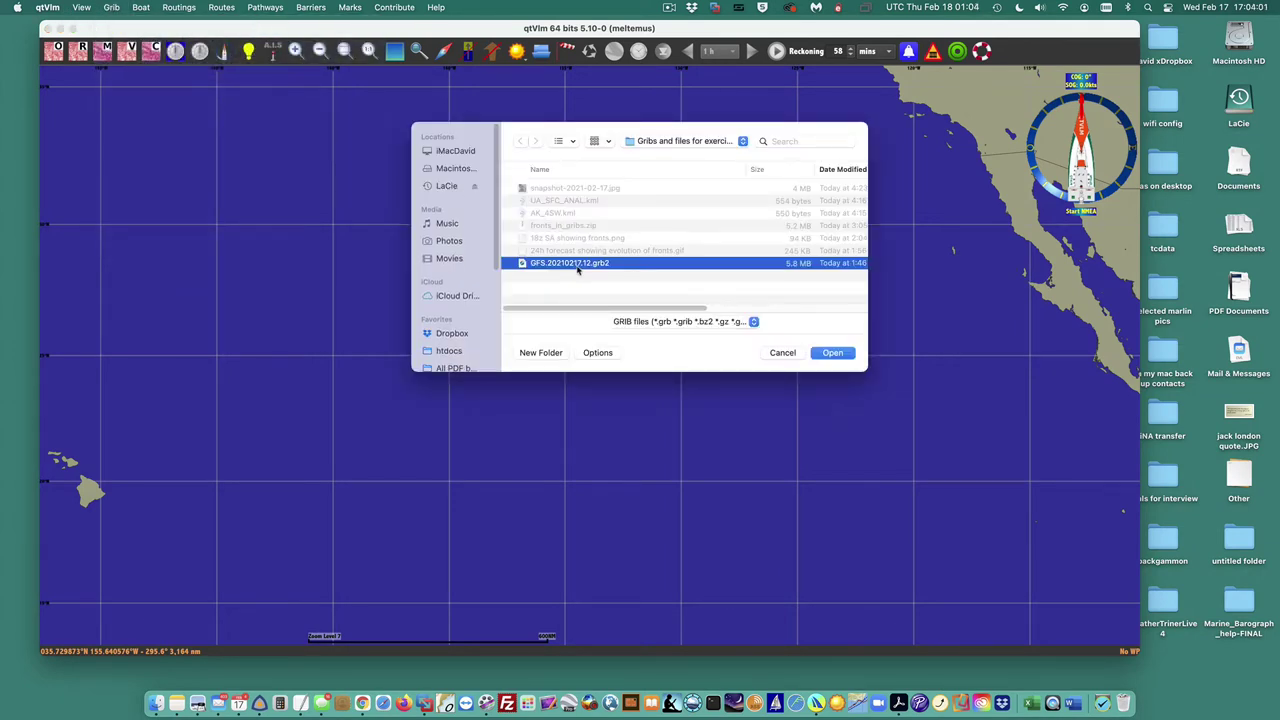
click(834, 355)
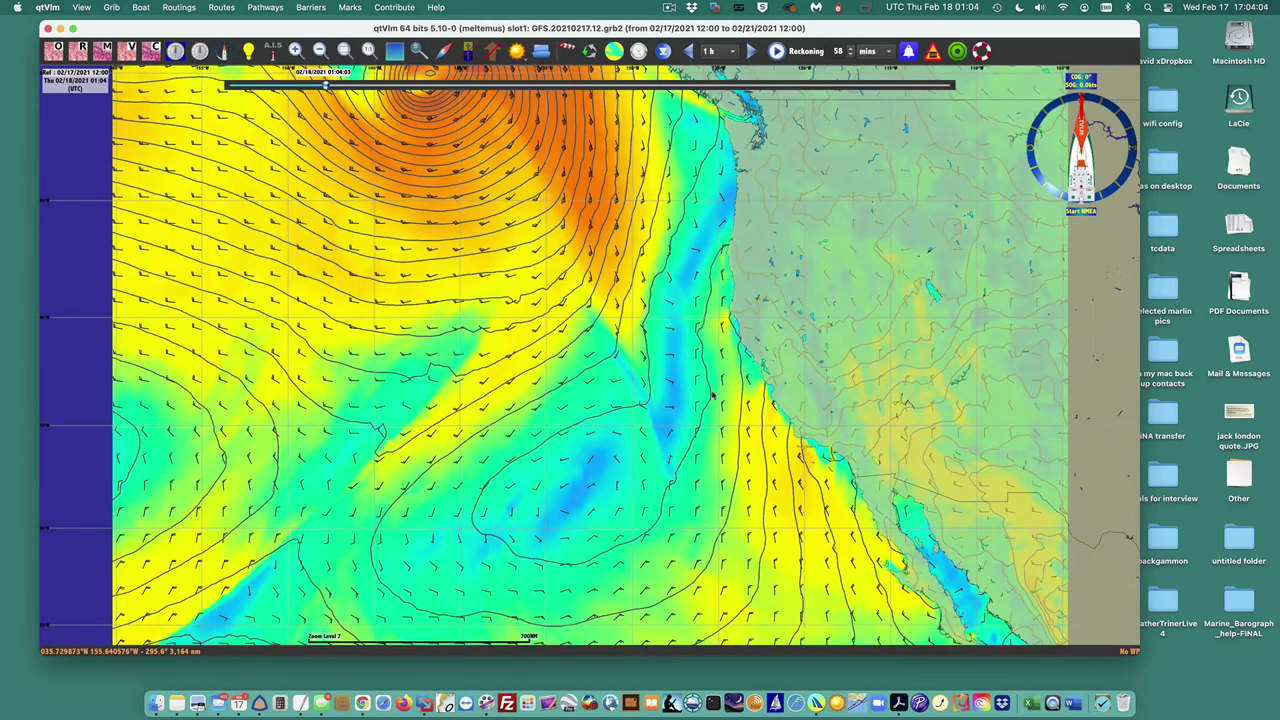
scroll(713, 397, down, 2)
scroll(713, 397, down, 2)
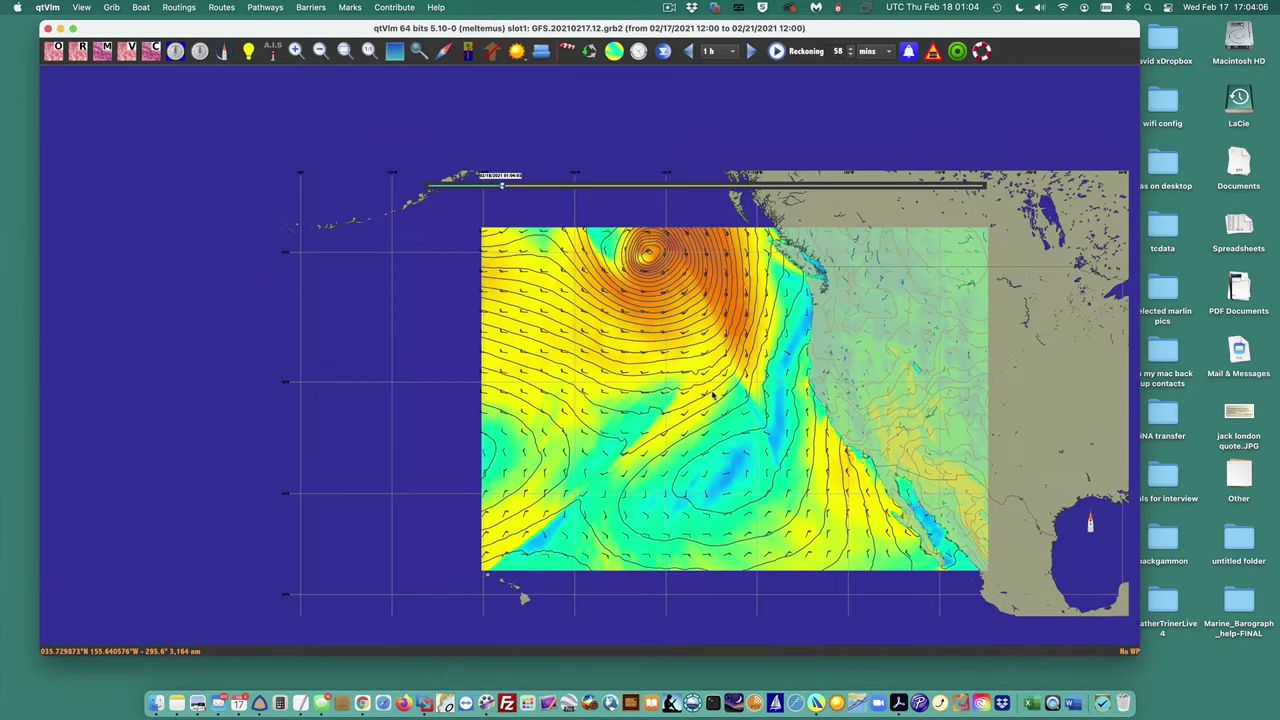
scroll(713, 397, up, 1)
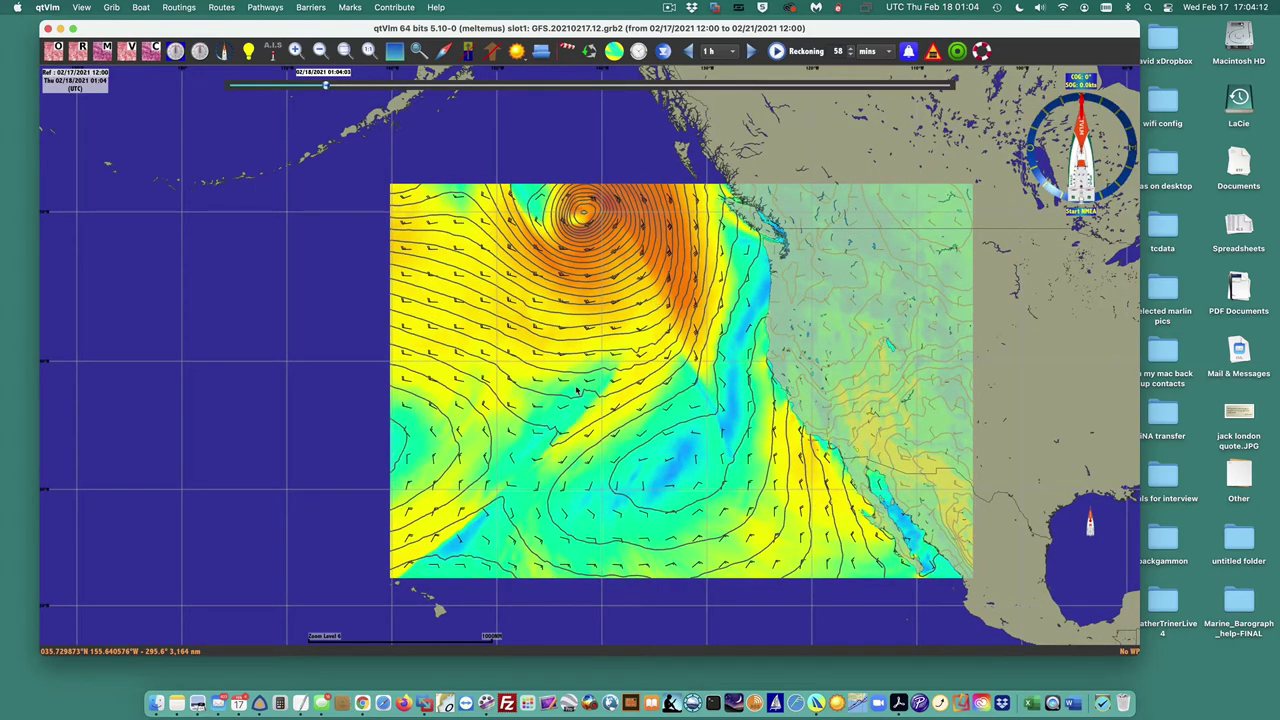
scroll(577, 390, up, 1)
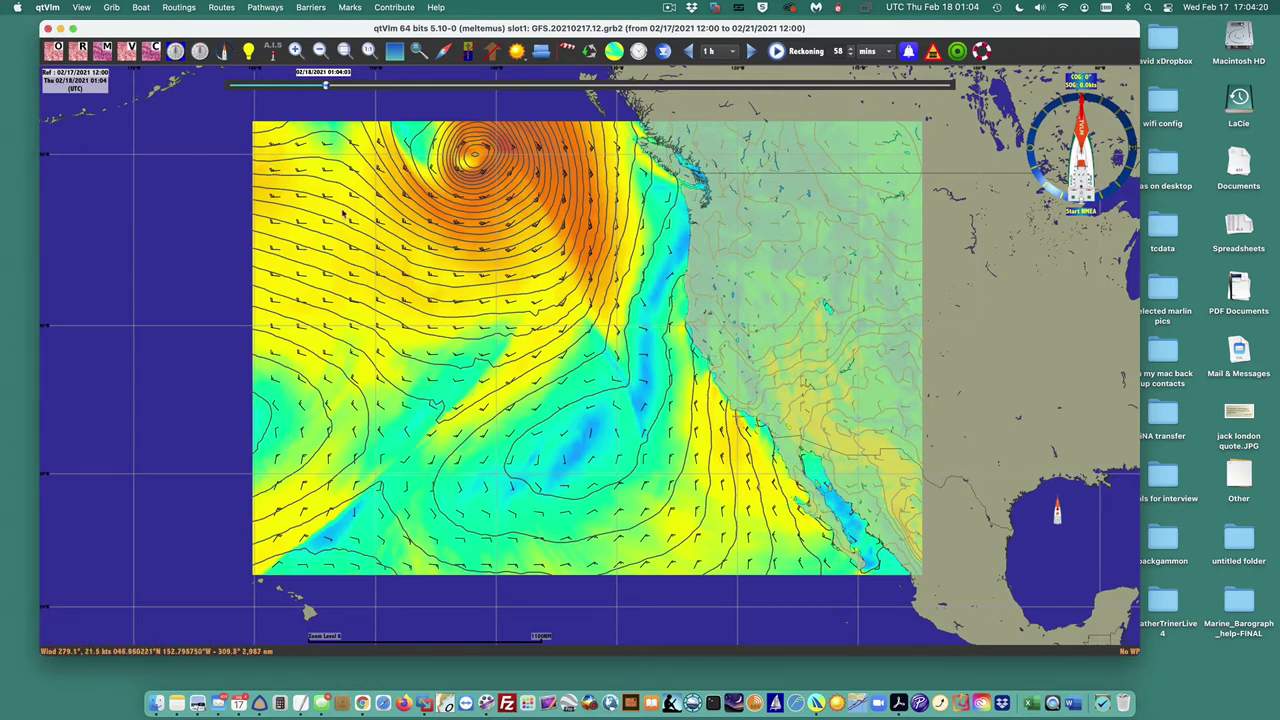
Overlay the activated weather image, the surface analysis PNG showing fronts, on the chart with its existing position settings.
click(82, 8)
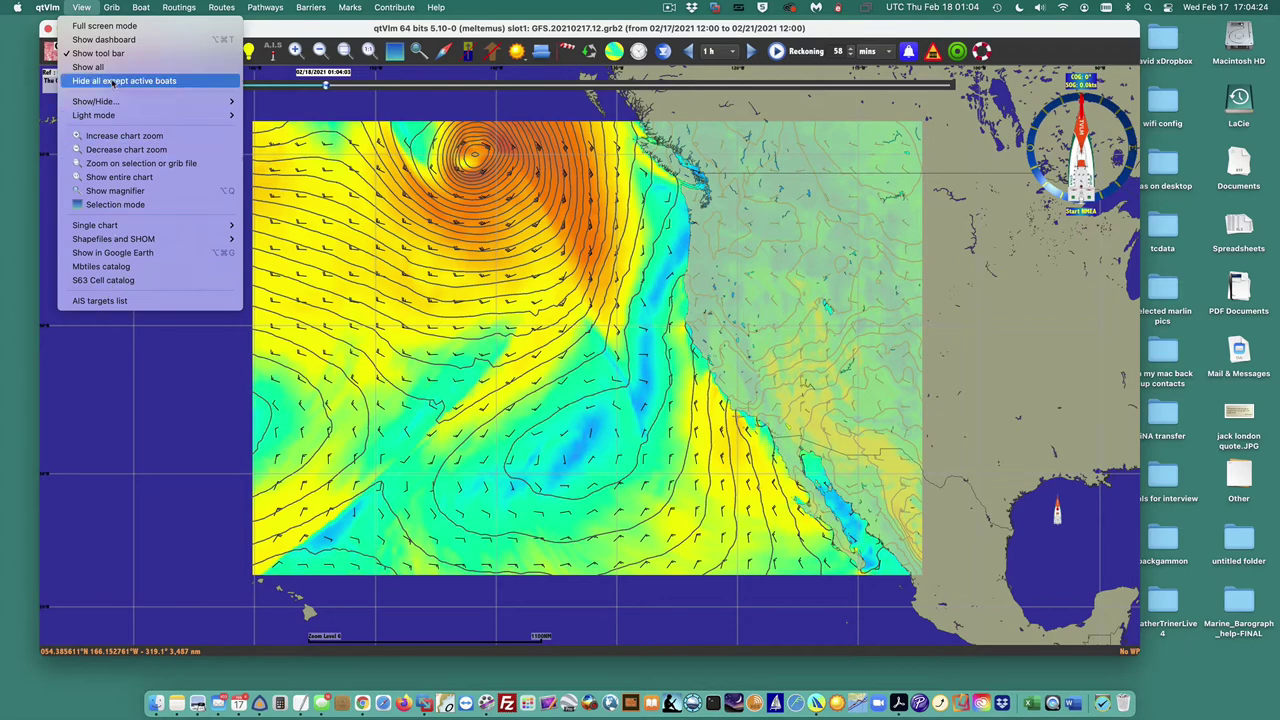
mouse_move(111, 8)
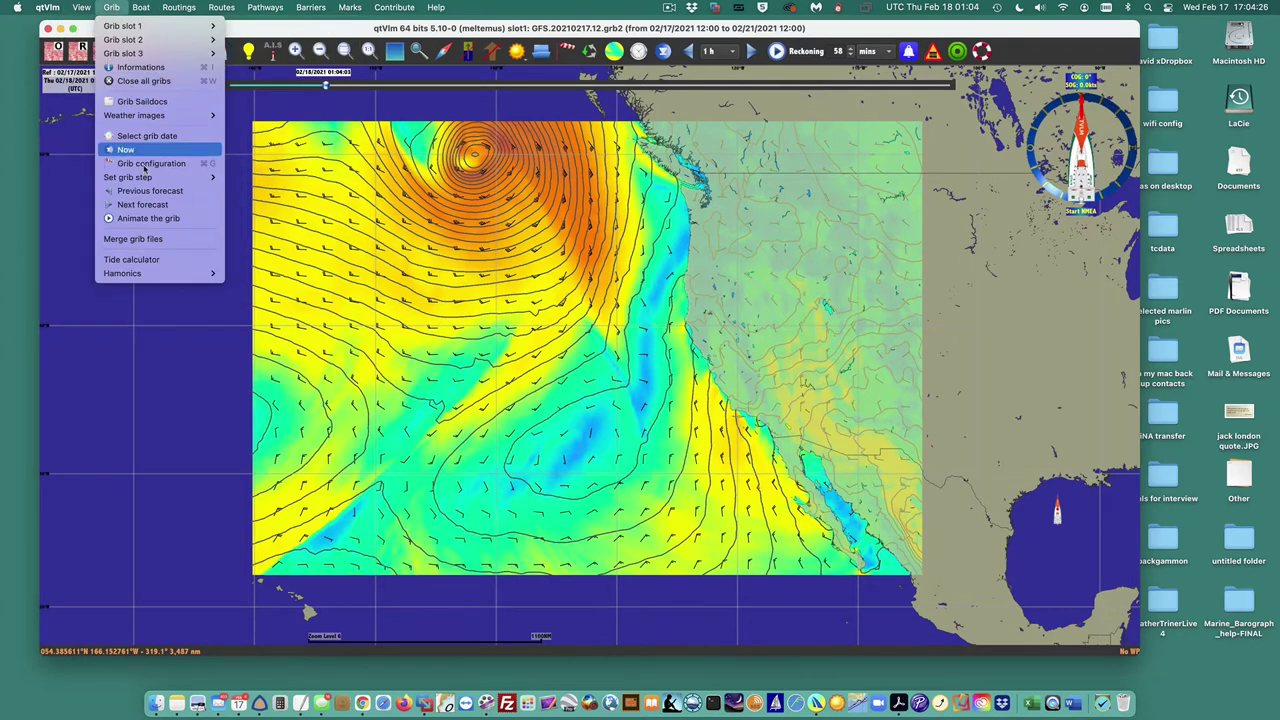
mouse_move(190, 116)
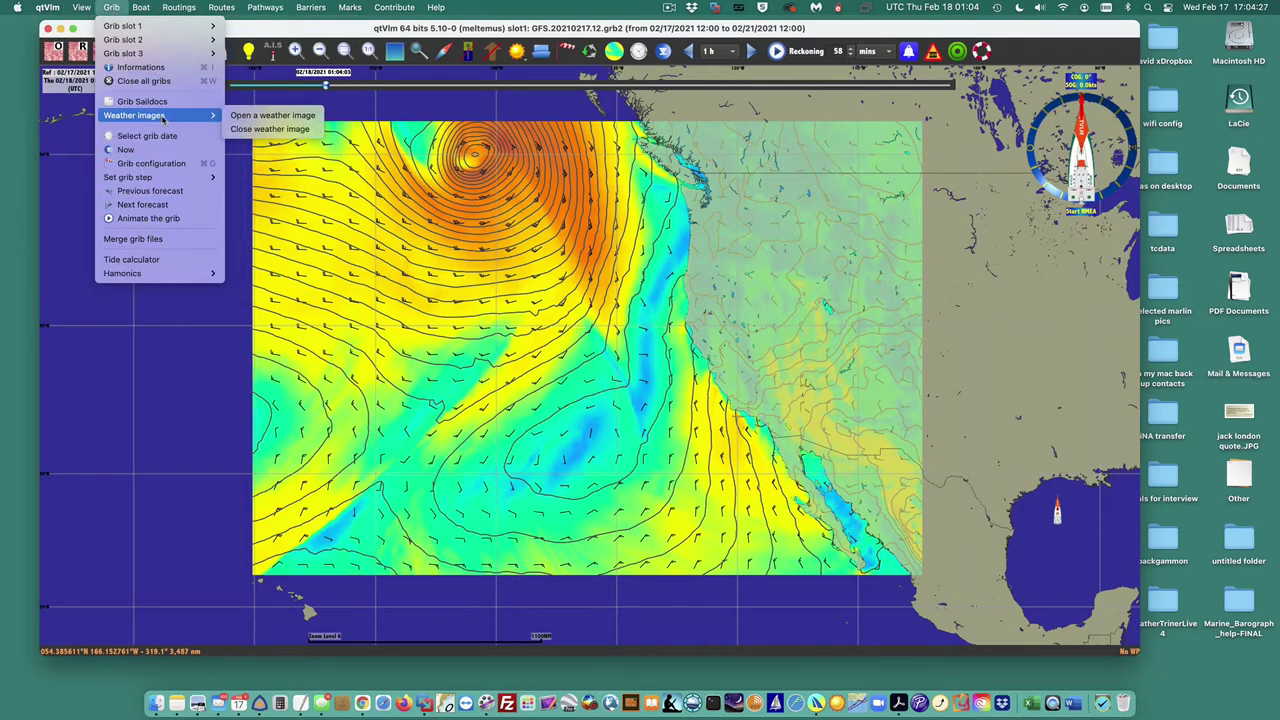
click(272, 116)
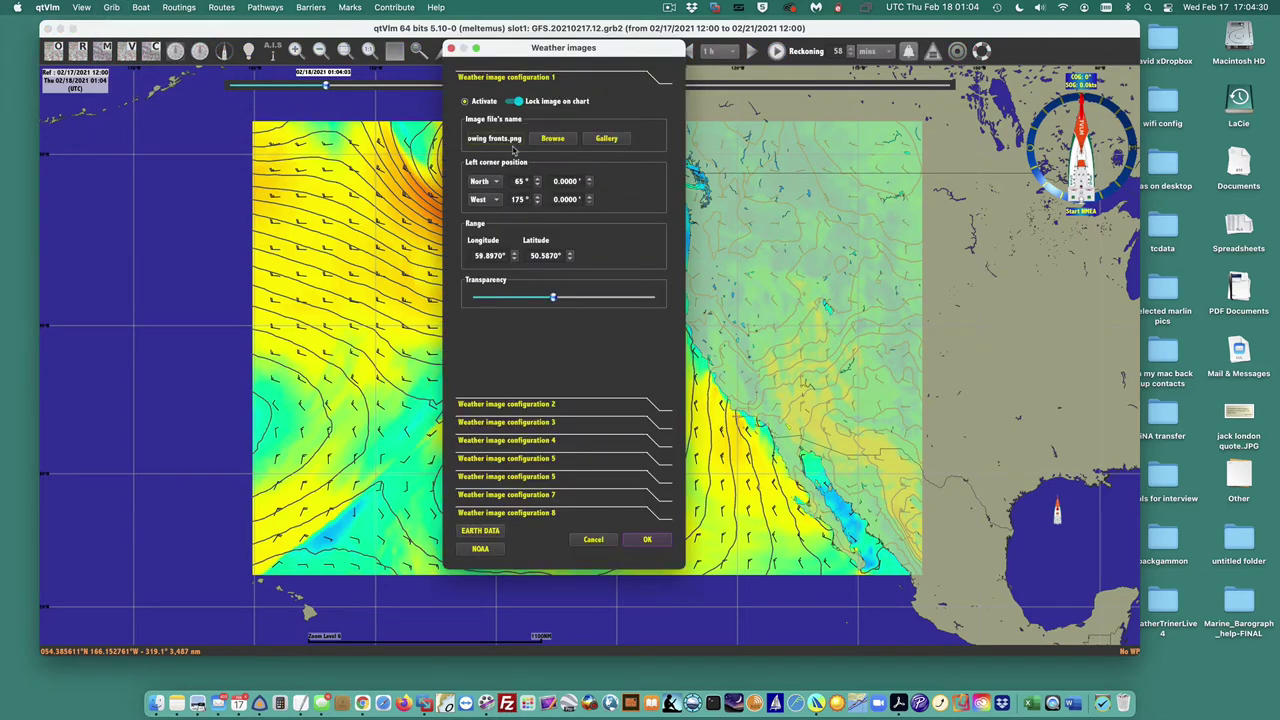
drag(520, 139, 495, 140)
click(655, 540)
Examine how the surface analysis overlay lines up with the GRIB forecast, and check the valid time in its title block.
scroll(597, 487, up, 2)
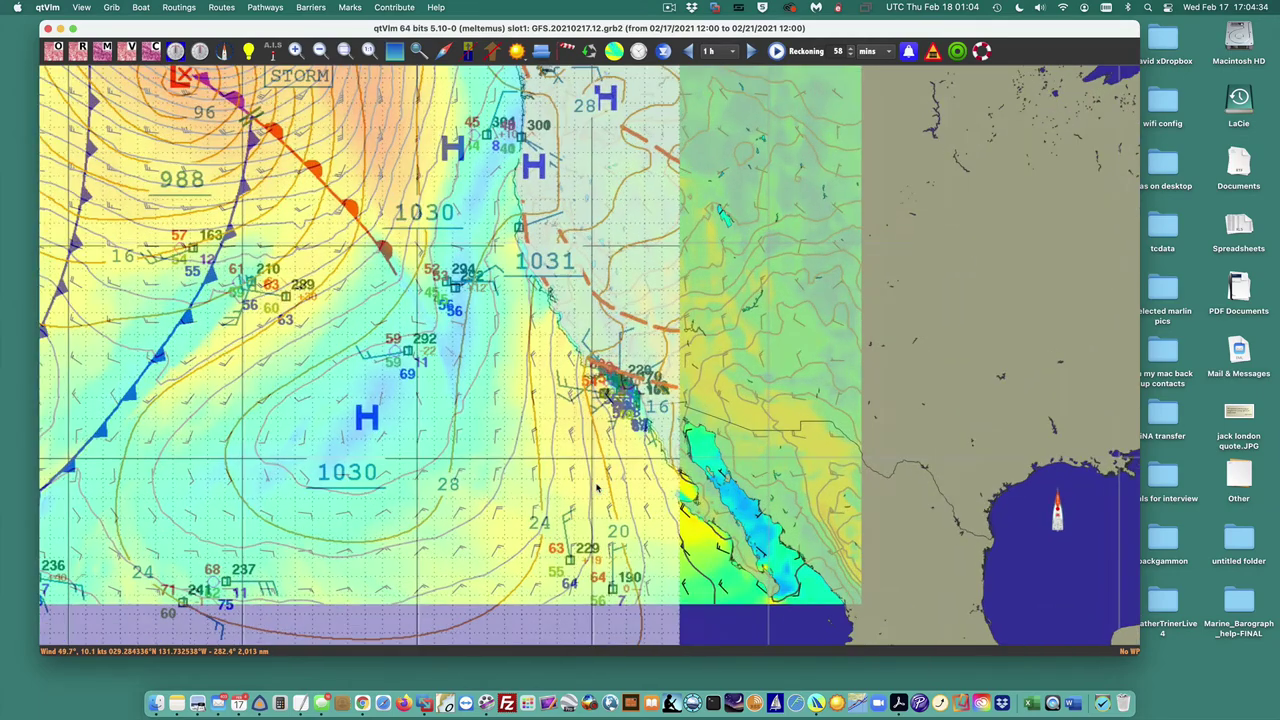
scroll(597, 487, down, 2)
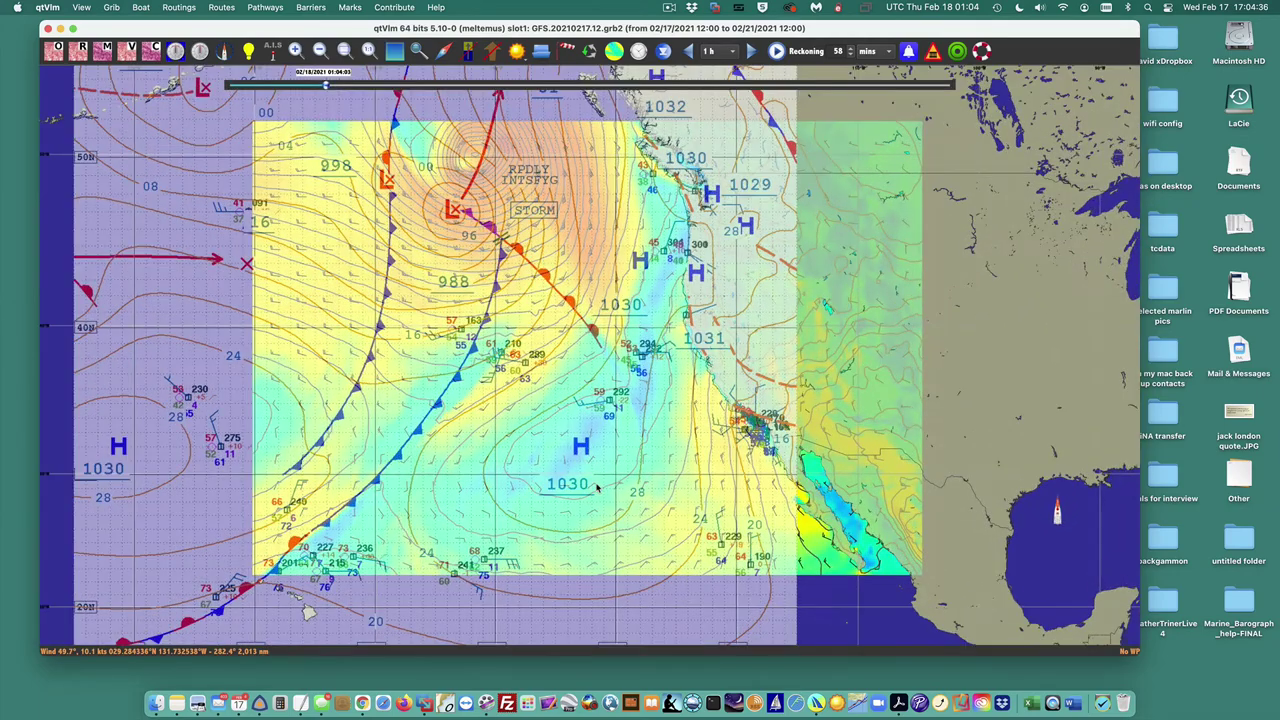
scroll(597, 487, down, 1)
key(plus)
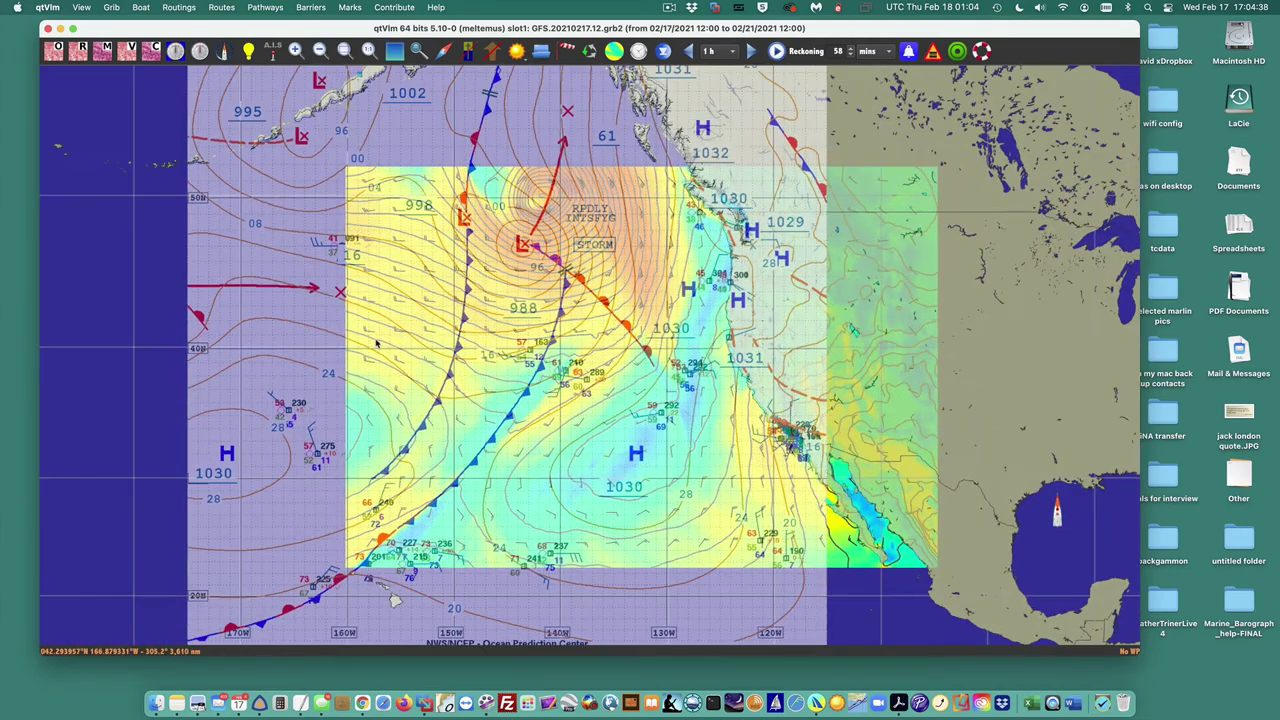
key(Up)
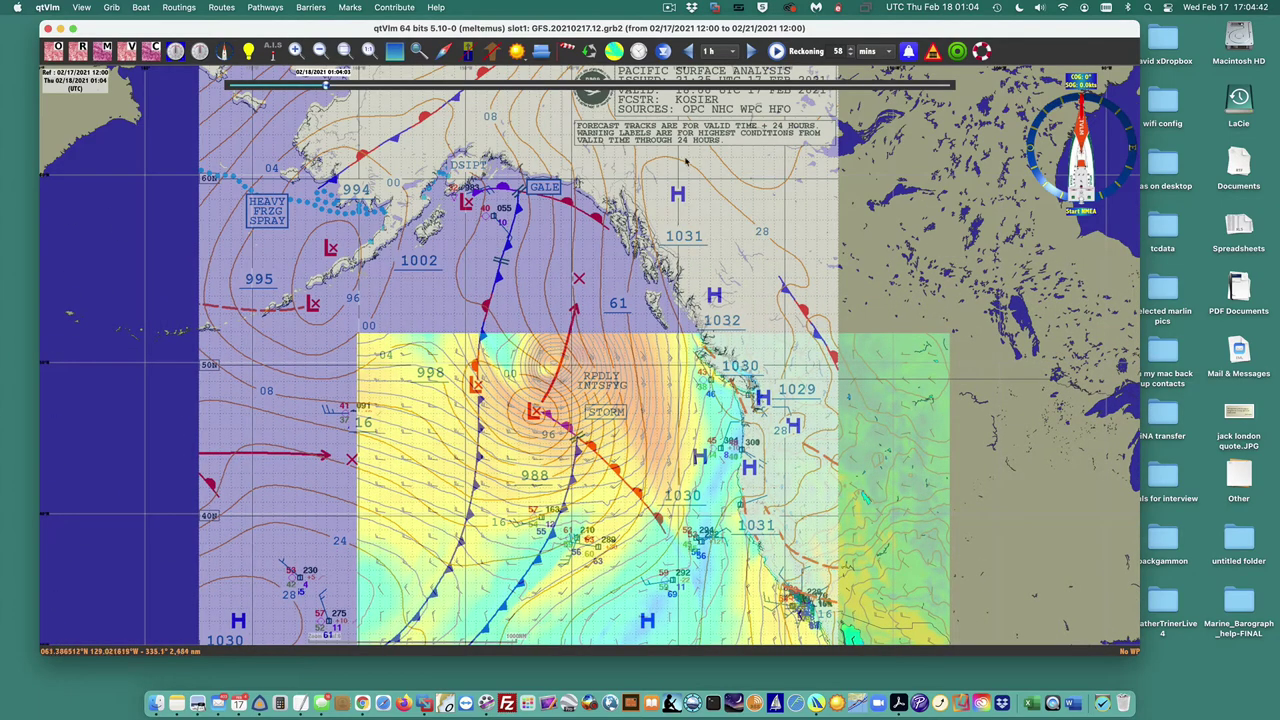
key(Up)
key(Down)
key(Down)
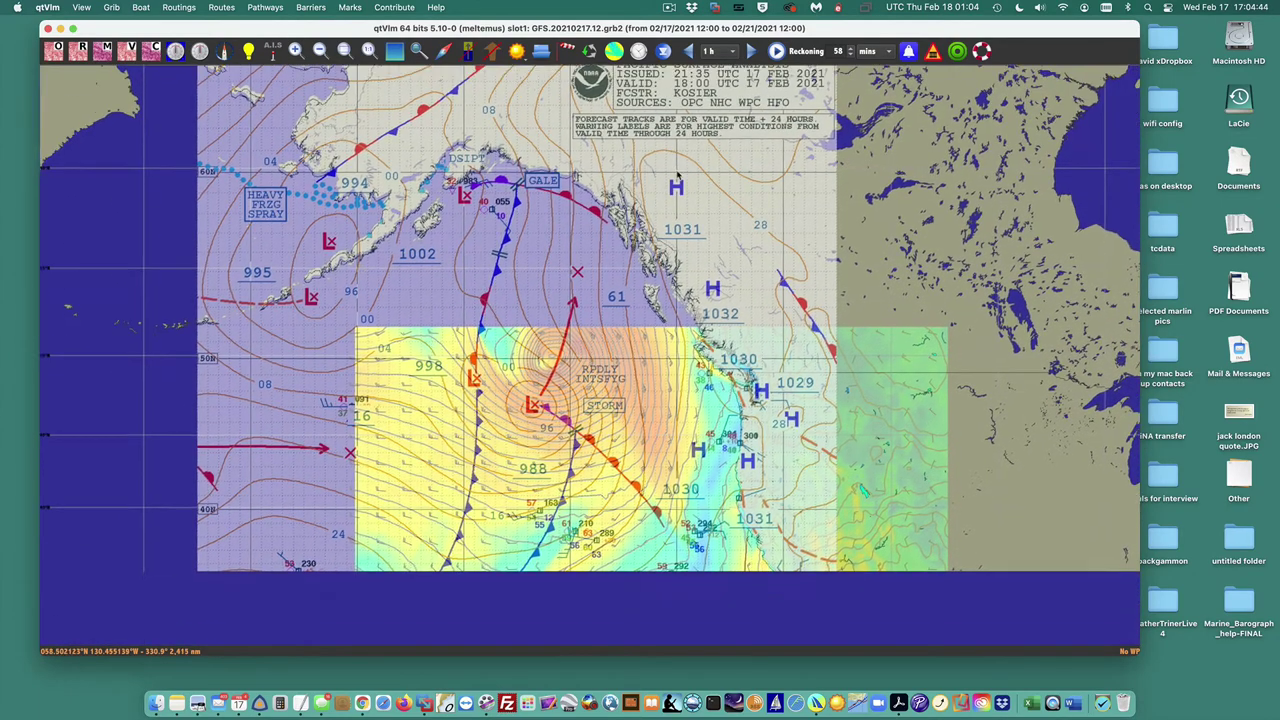
key(Down)
key(Right)
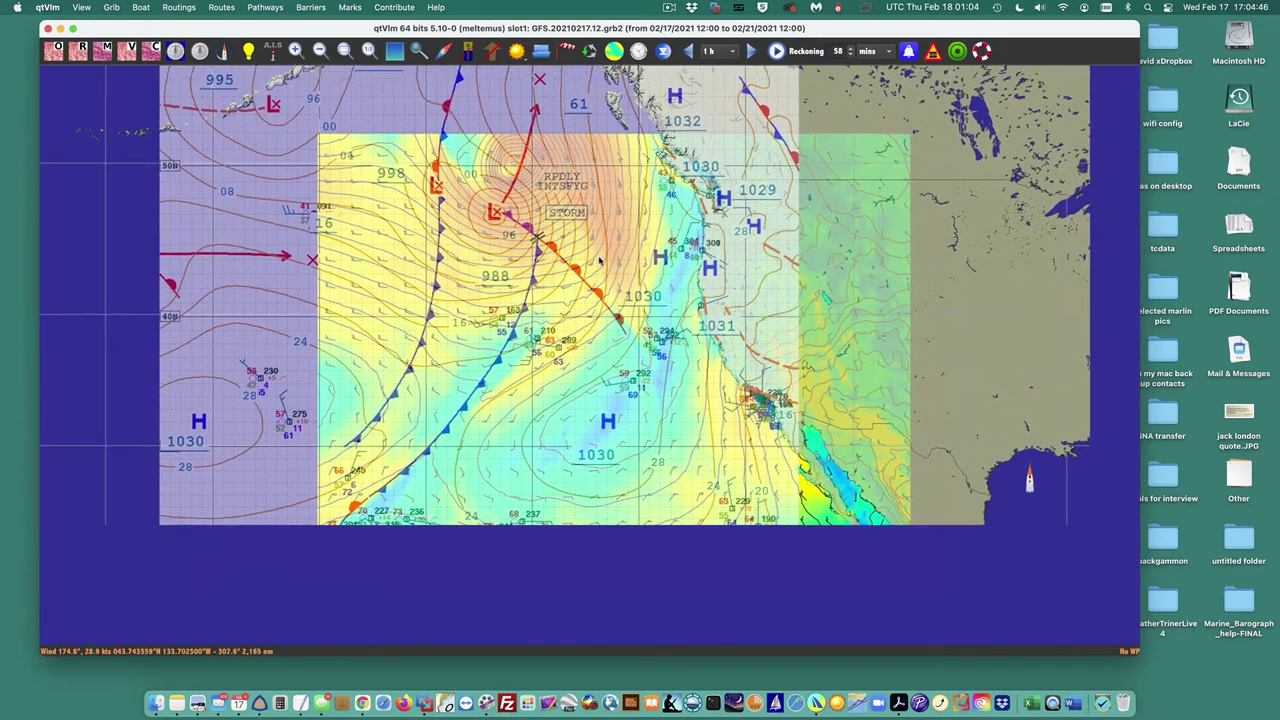
key(plus)
key(minus)
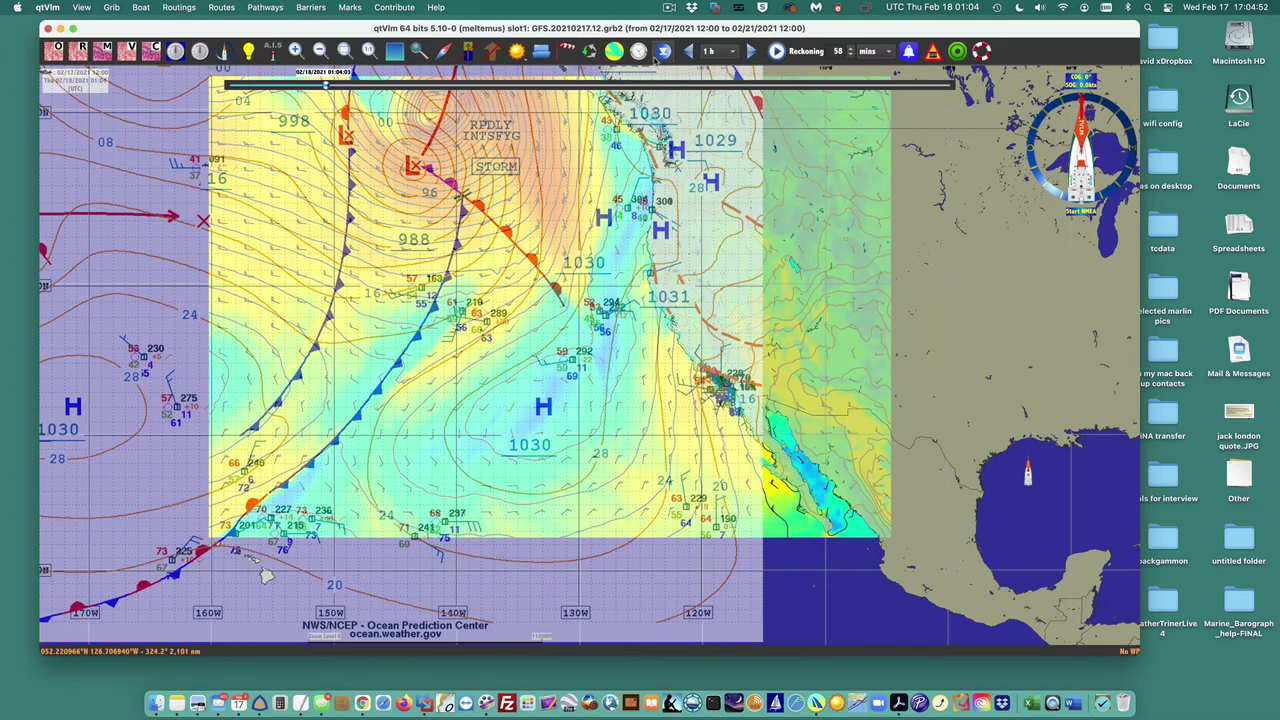
Set the GRIB date to Thu 02/18/2021 00:00 UTC and compare the forecast's wind and isobars with the overlaid fronts.
click(638, 51)
click(609, 325)
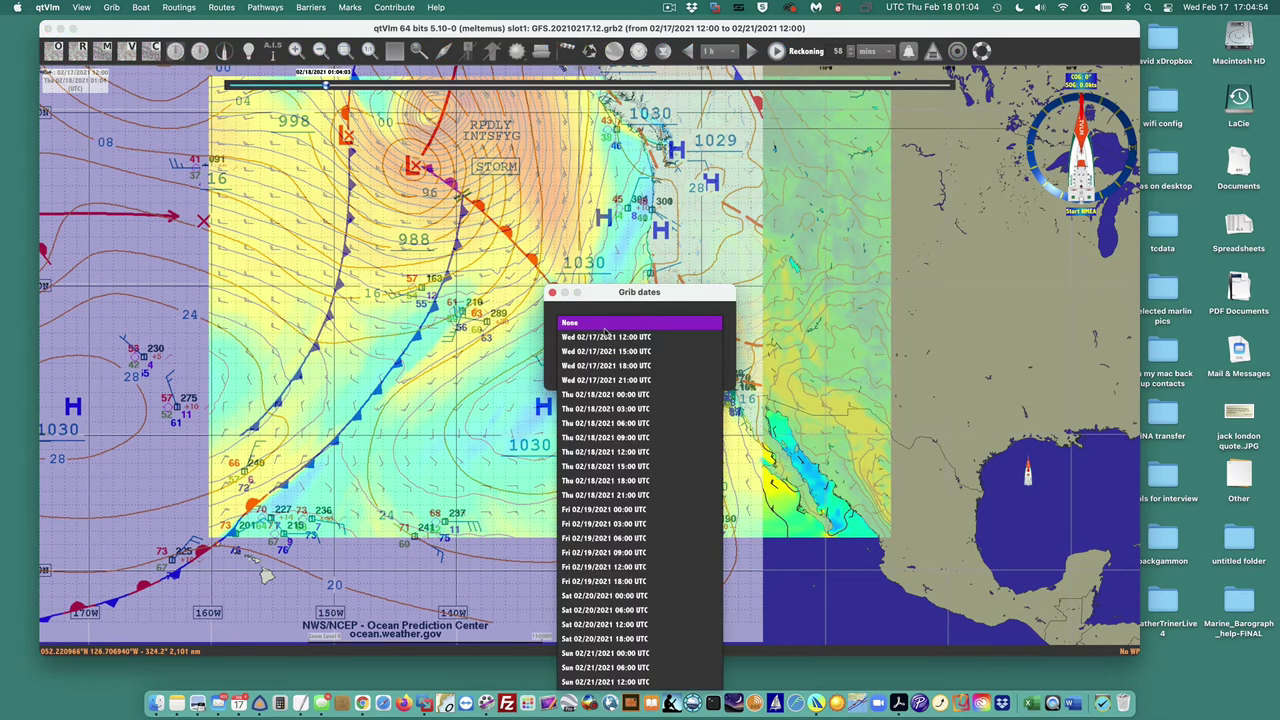
click(625, 394)
click(627, 370)
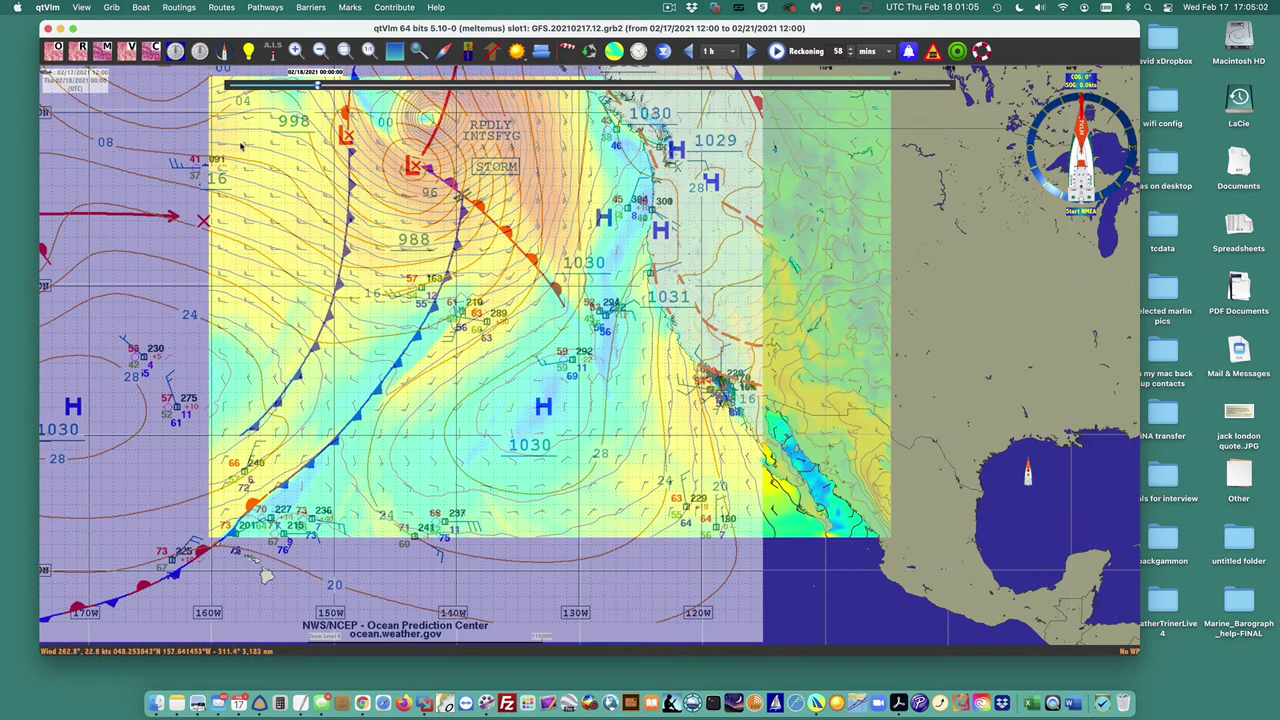
scroll(586, 319, up, 4)
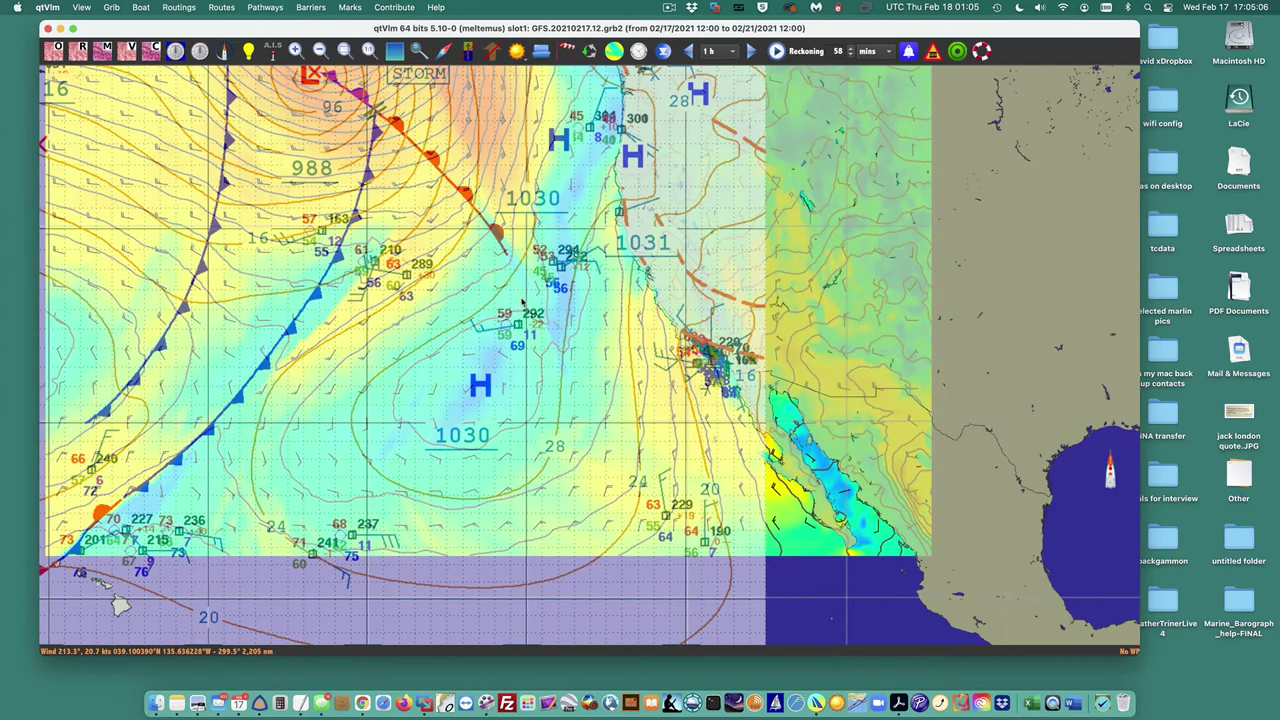
drag(523, 304, 631, 314)
scroll(591, 244, up, 2)
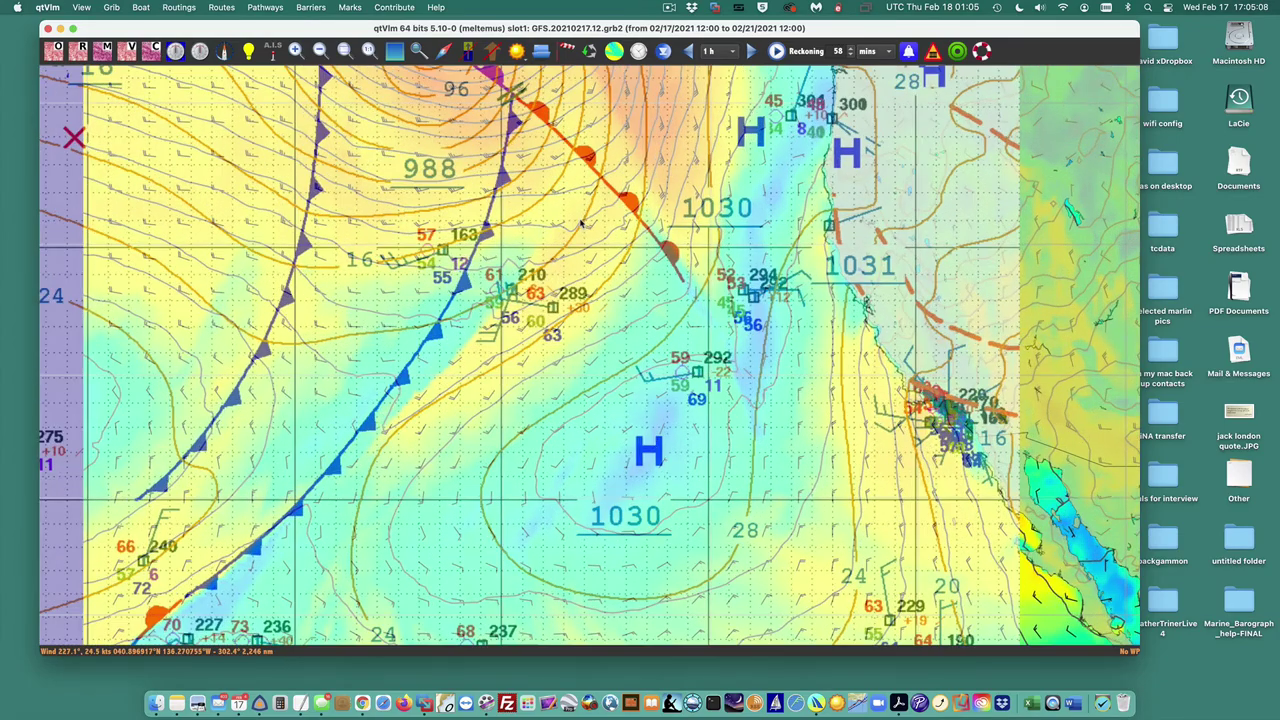
scroll(590, 218, down, 3)
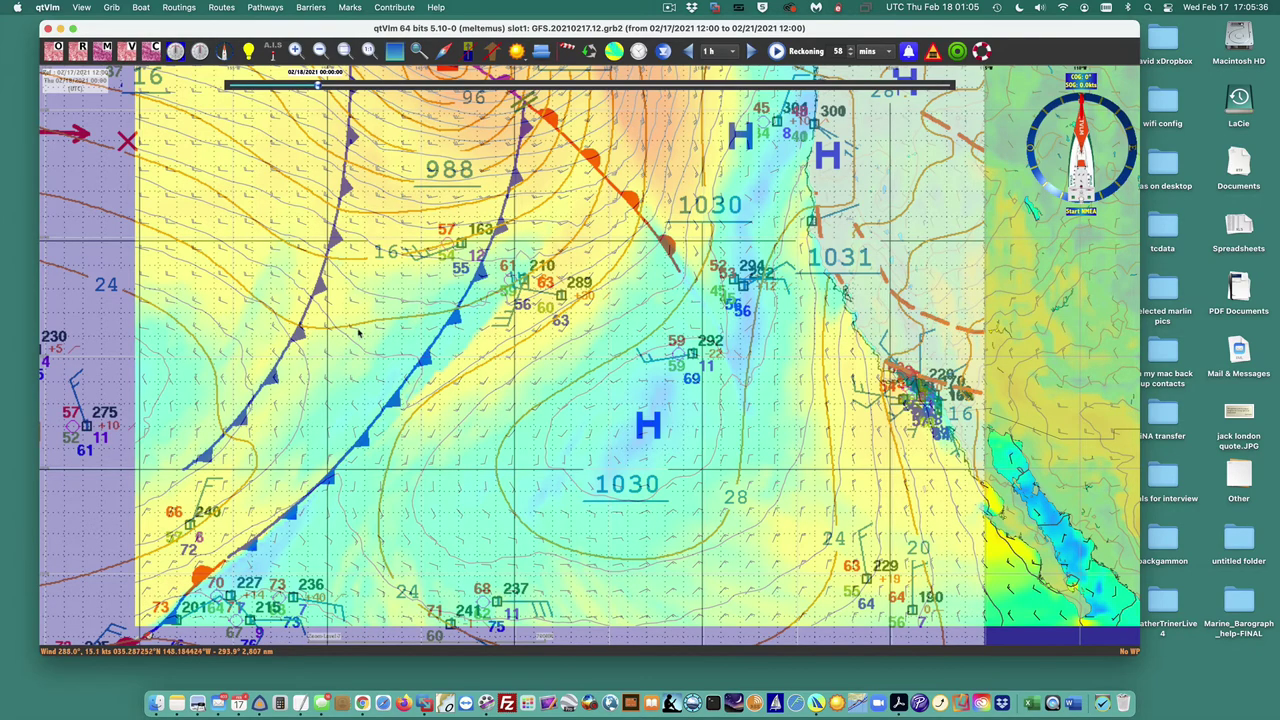
scroll(555, 510, down, 2)
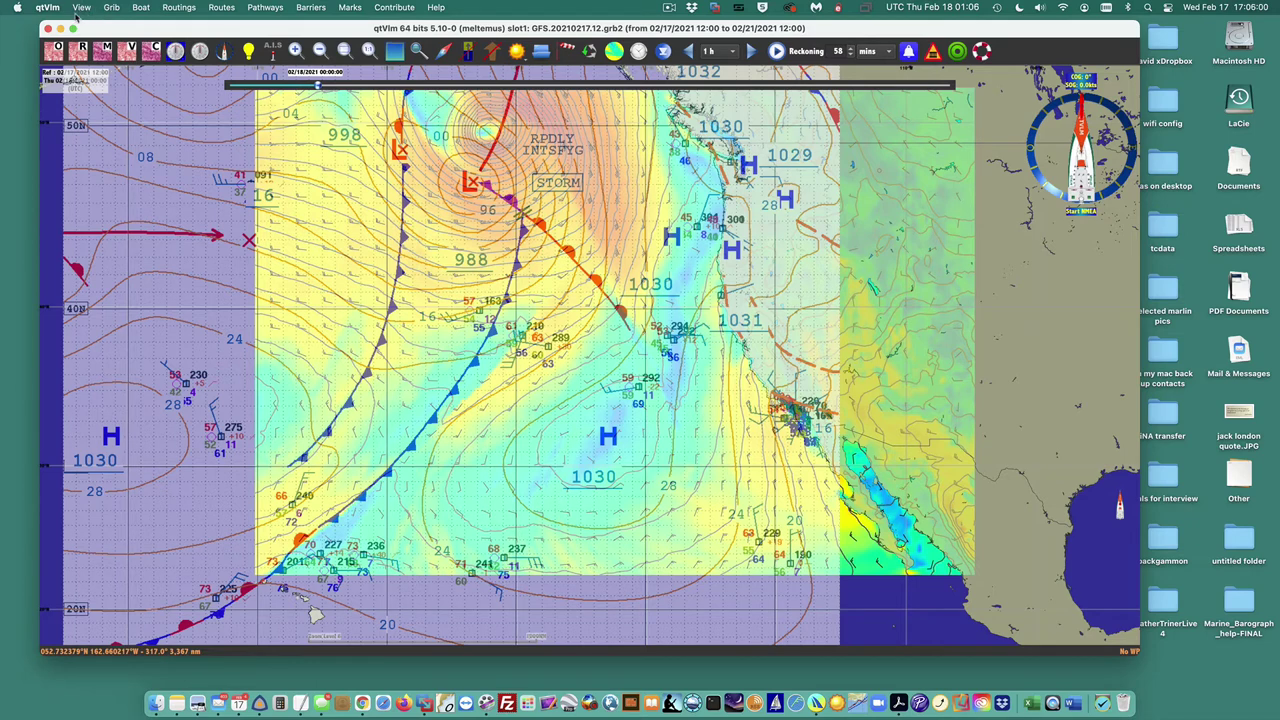
Close the weather image overlay so only the GRIB forecast remains on the chart.
click(111, 8)
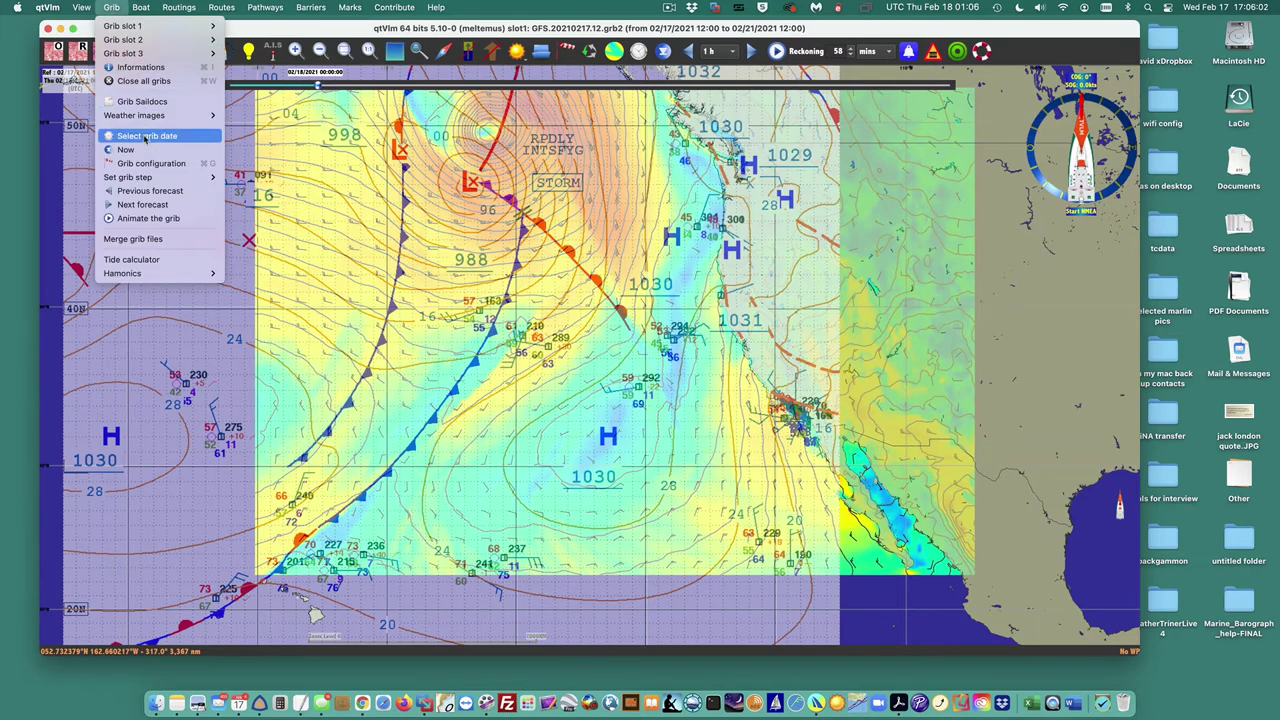
mouse_move(203, 122)
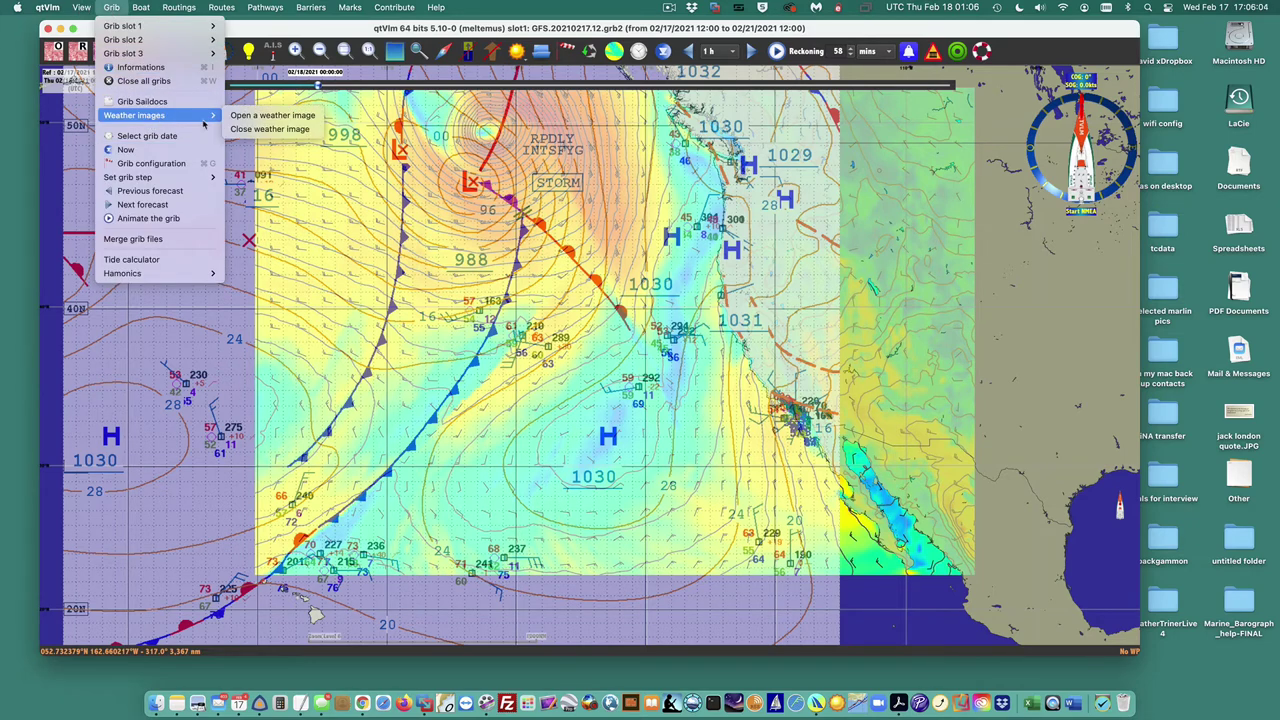
click(268, 129)
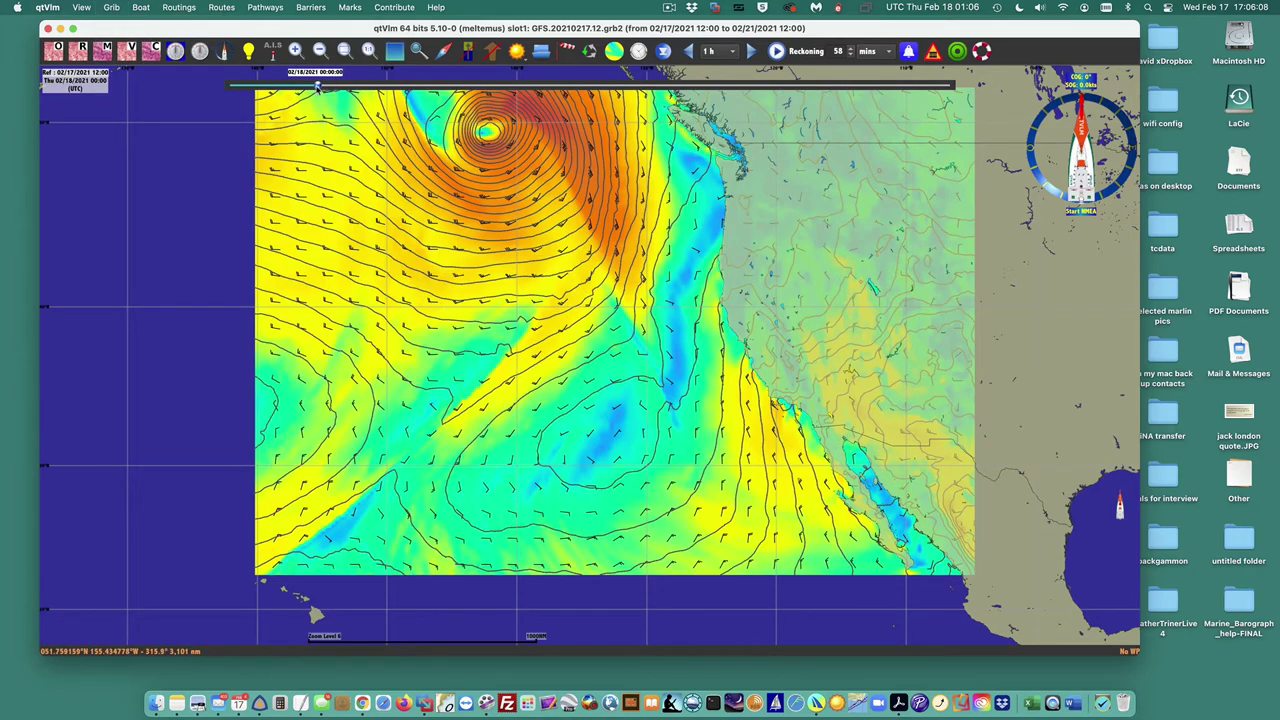
Advance the GRIB time to 02/18/2021 09:53, return it to 02/17/2021 23:24, and examine the wind barbs and isobars along the fronts.
drag(317, 87, 391, 87)
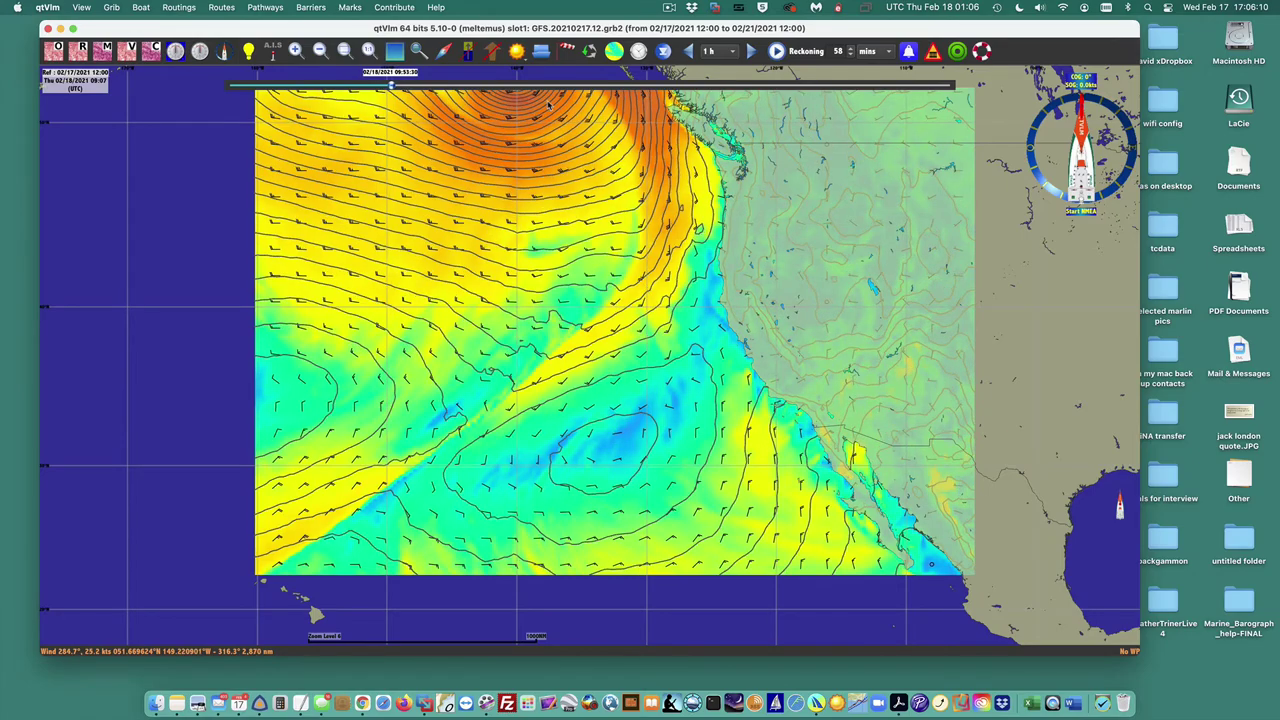
click(320, 88)
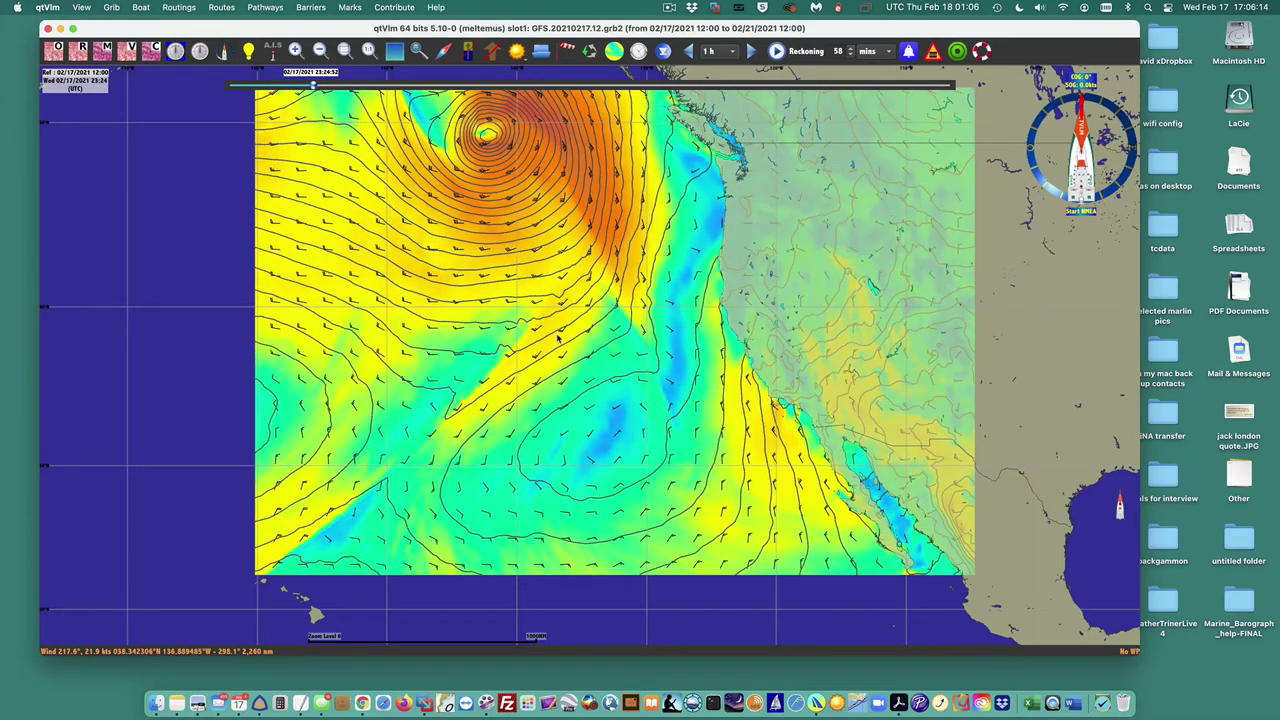
scroll(558, 340, up, 2)
scroll(558, 340, down, 2)
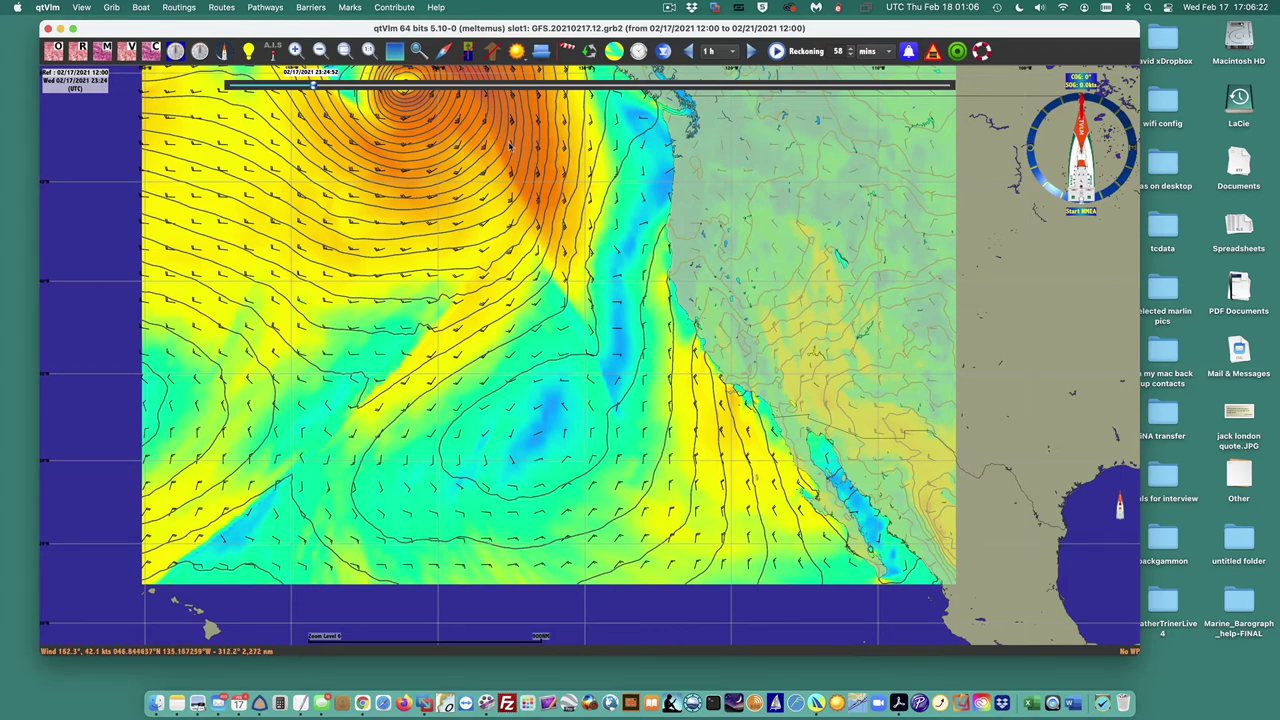
scroll(521, 205, up, 1)
scroll(505, 240, down, 1)
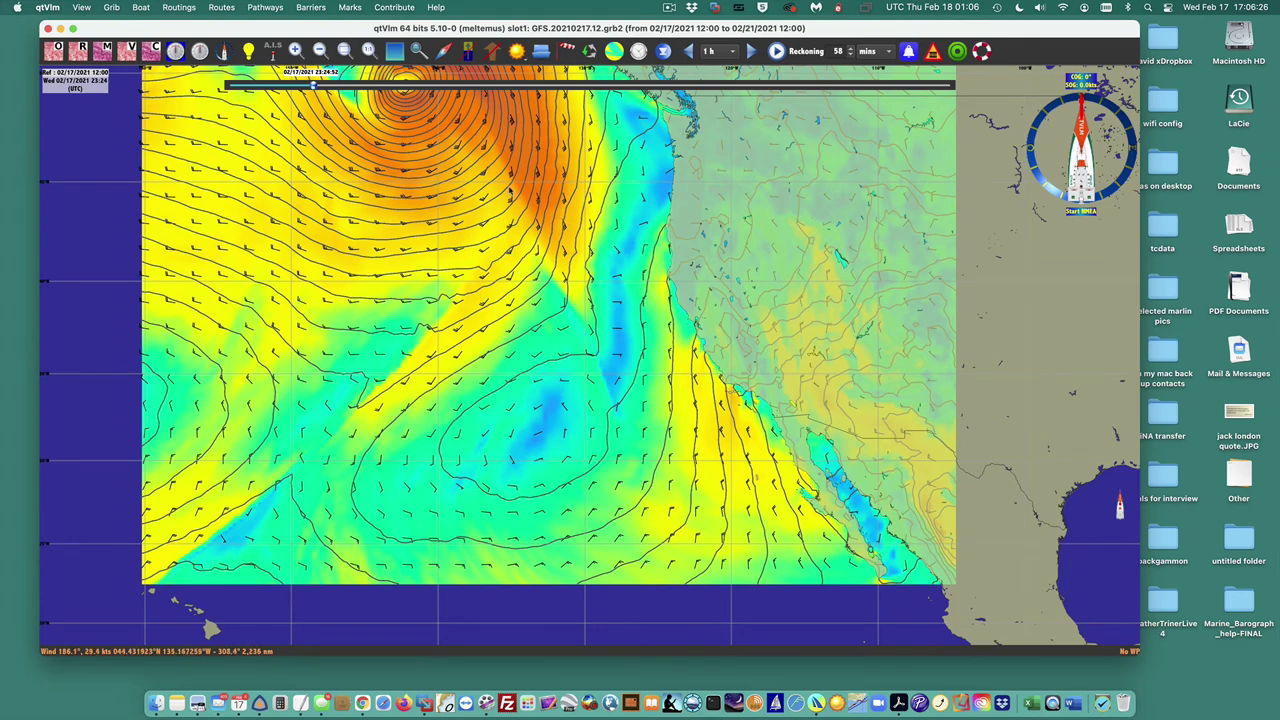
scroll(490, 245, up, 1)
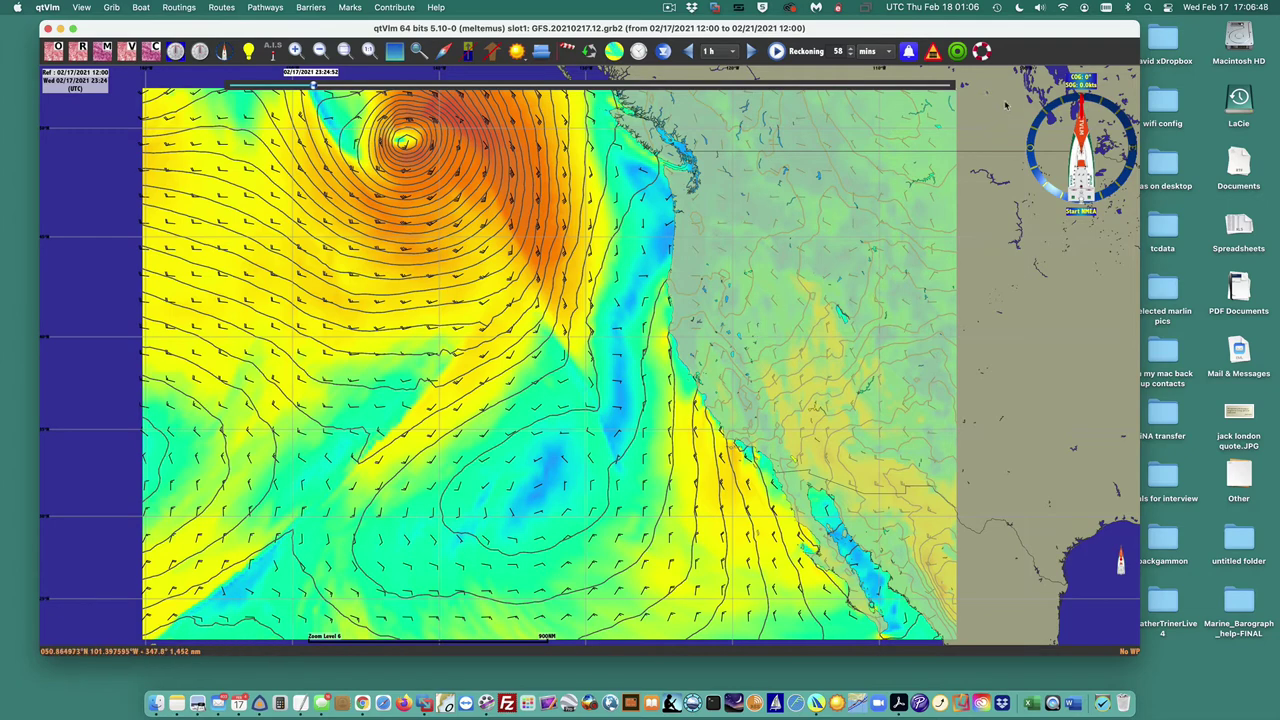
Change the GRIB background from the wind map to Rain (2) in the Grib configuration.
click(566, 51)
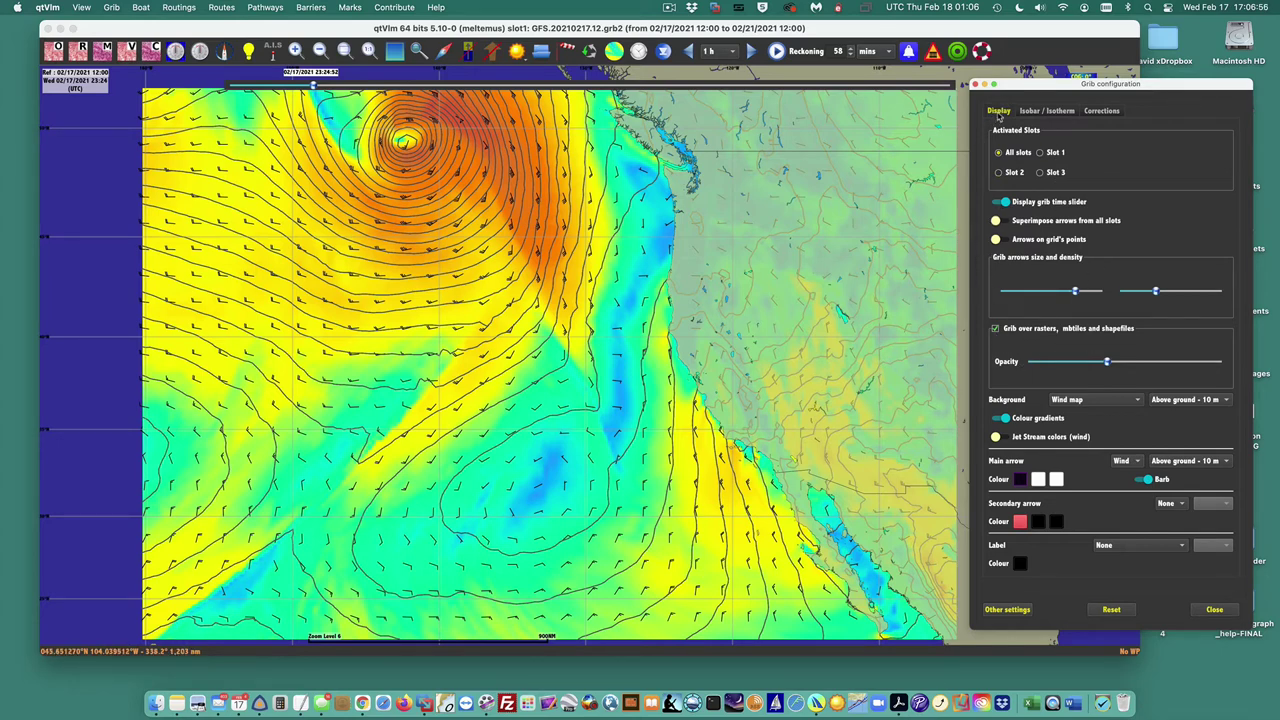
click(1068, 400)
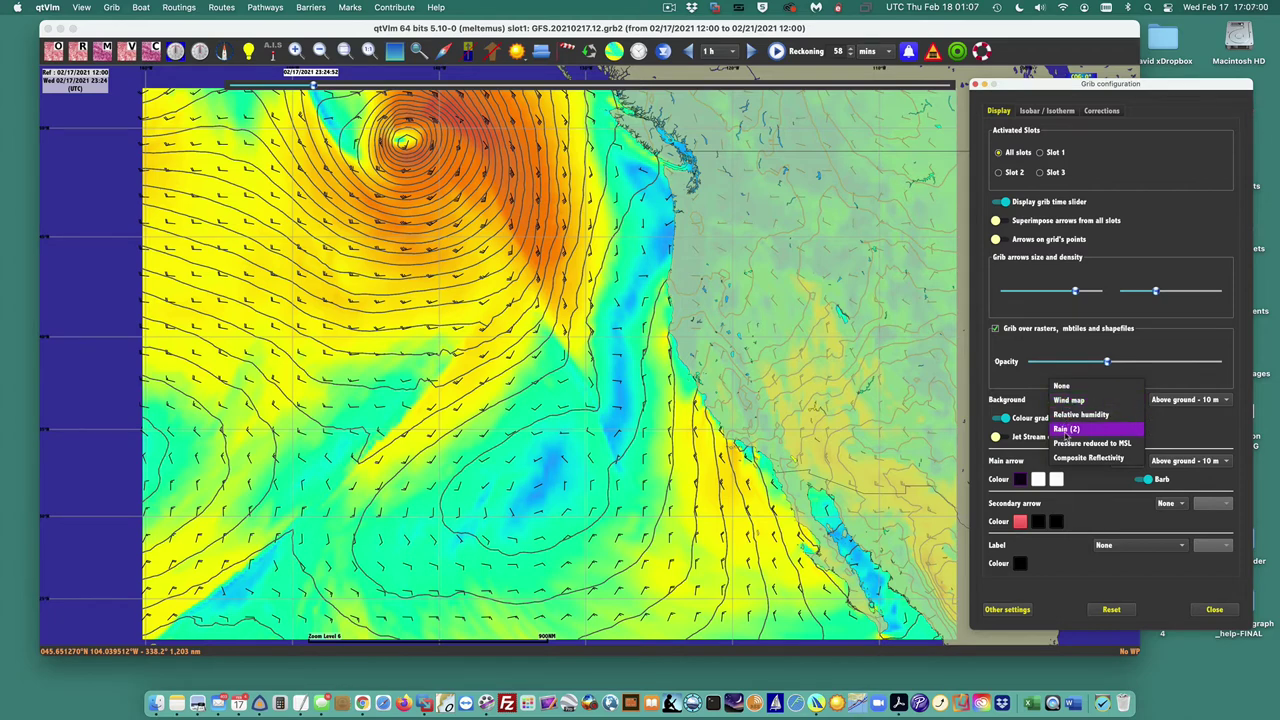
click(1078, 430)
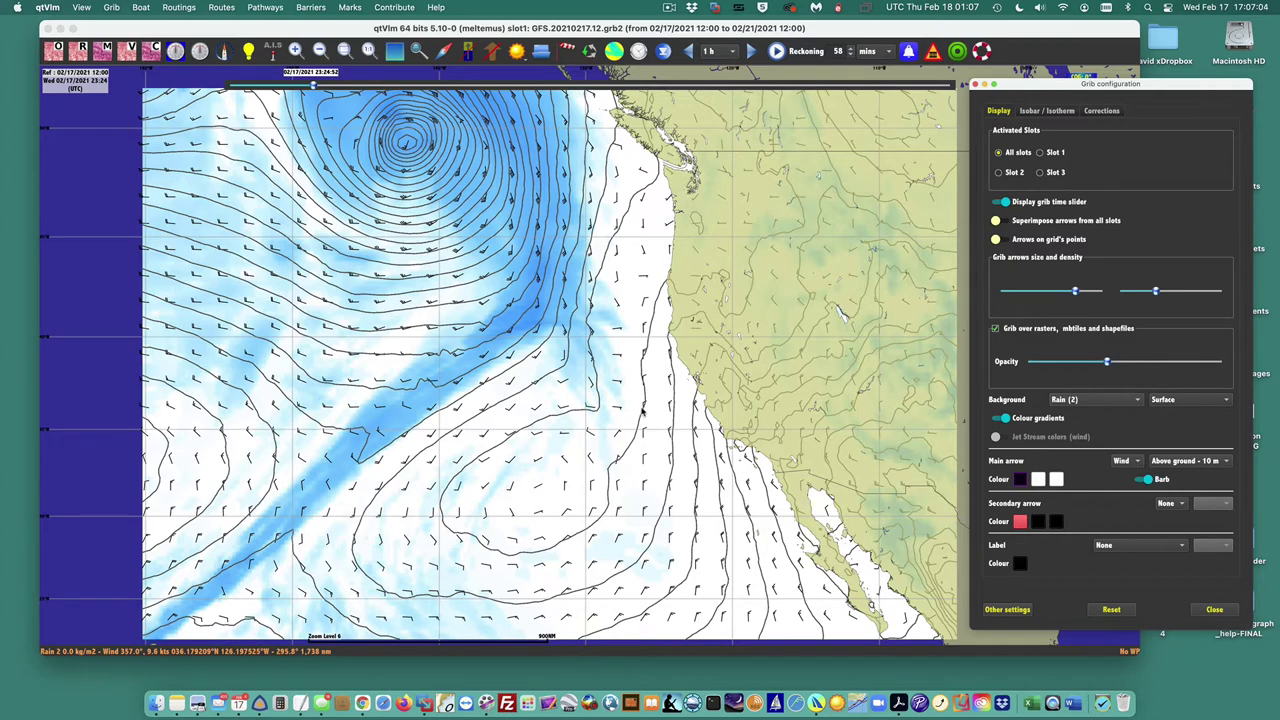
Scrub the GRIB time back and forth, ending at 02/17/2021 19:34, to examine how the rain bands follow the fronts.
click(313, 87)
drag(328, 88, 560, 88)
drag(437, 88, 257, 88)
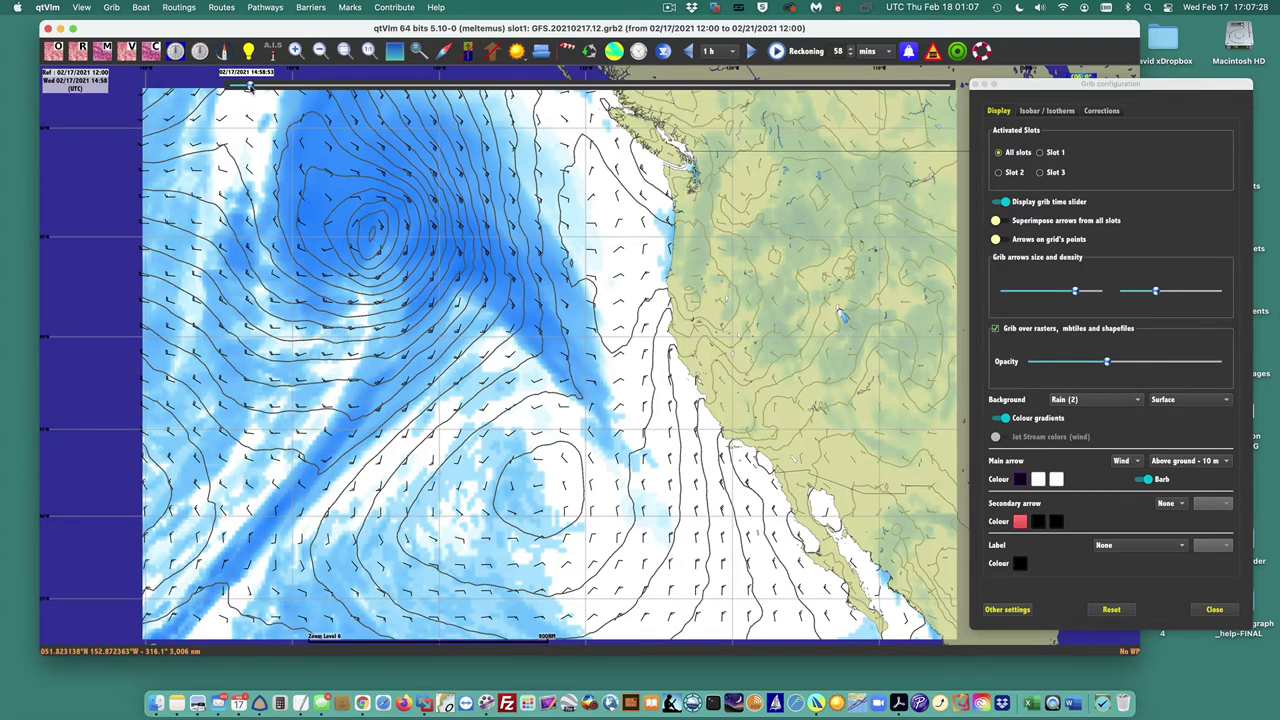
drag(250, 86, 284, 86)
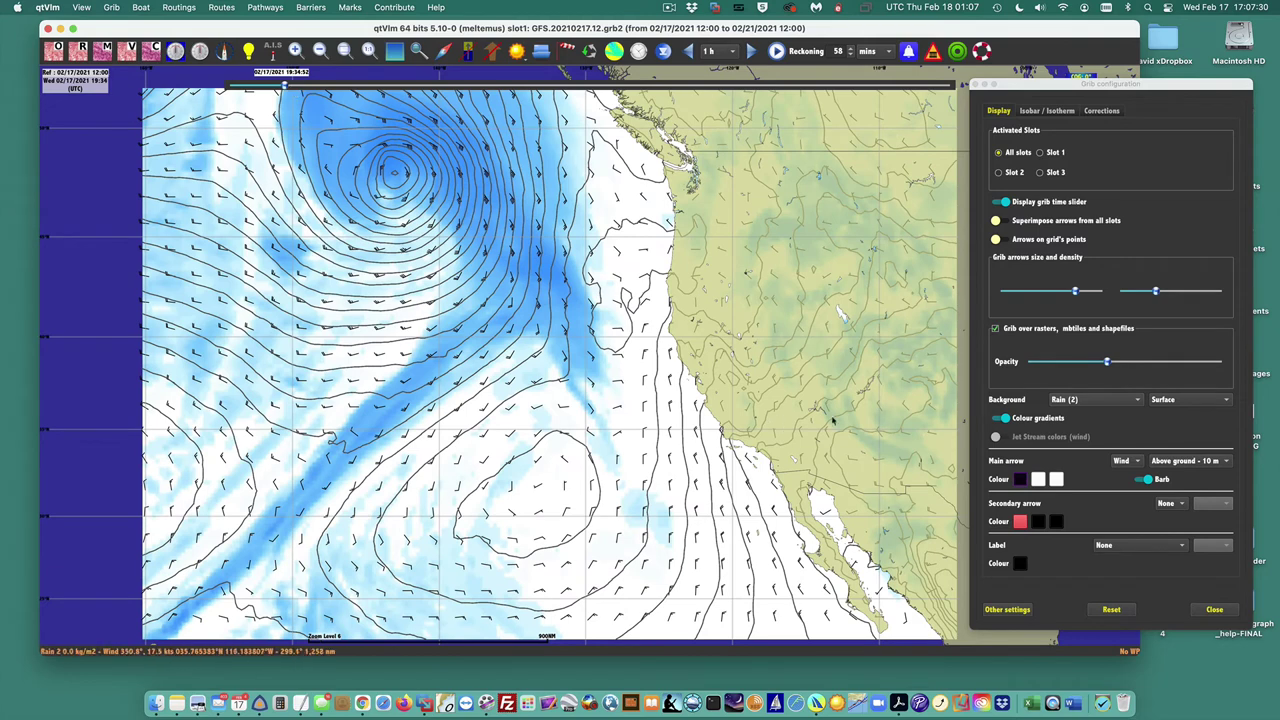
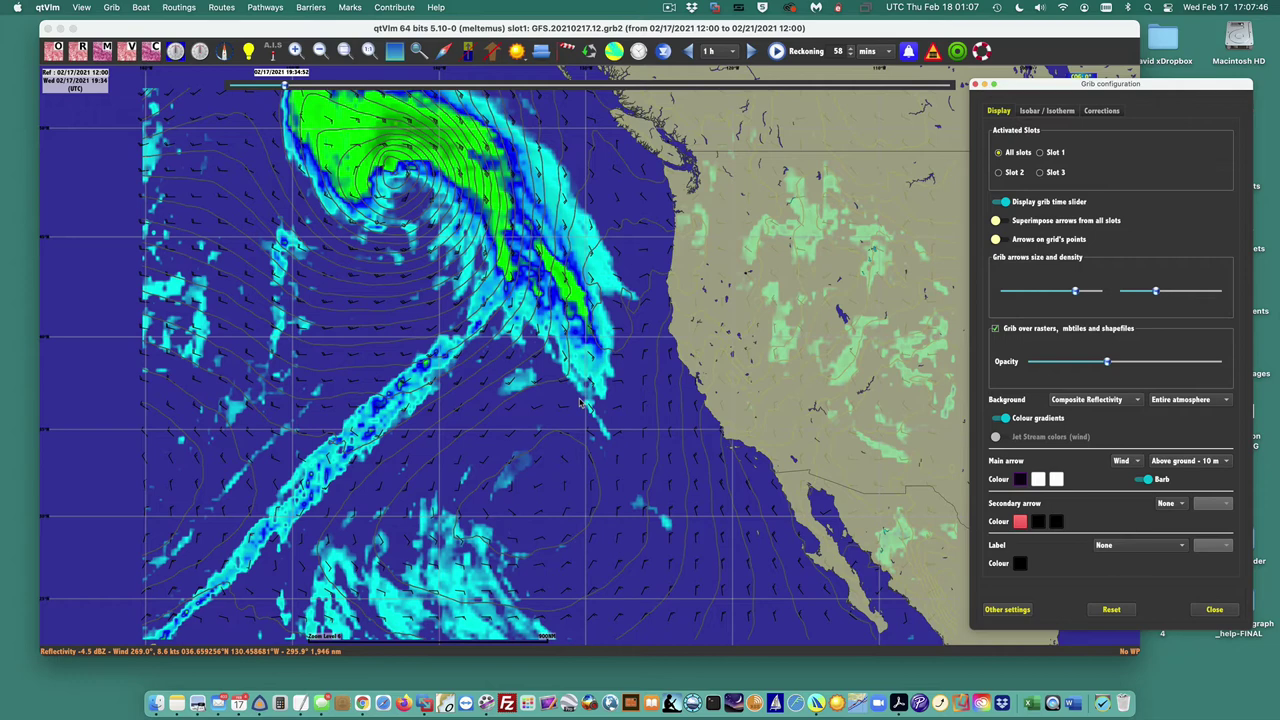
With Composite Reflectivity as the background, scrub the forecast out to 02/20/2021 and back to 02/18/2021 08:41 to follow the frontal bands.
click(289, 92)
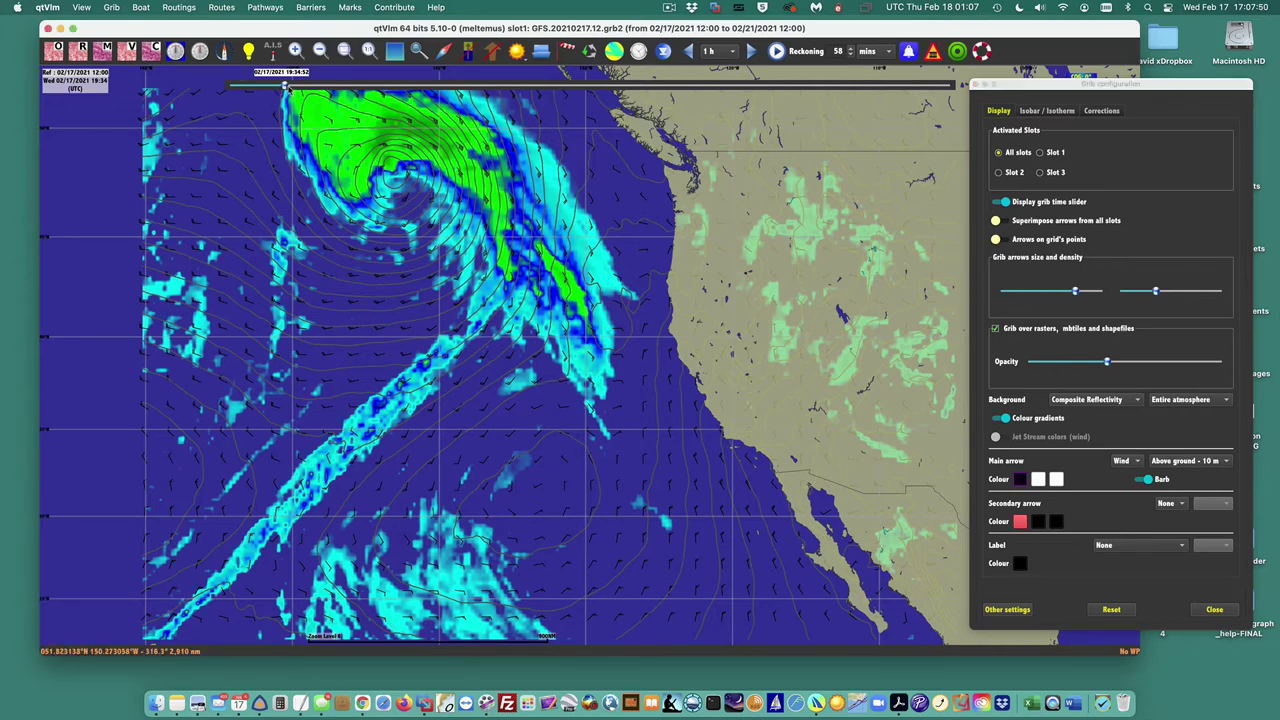
drag(288, 88, 336, 93)
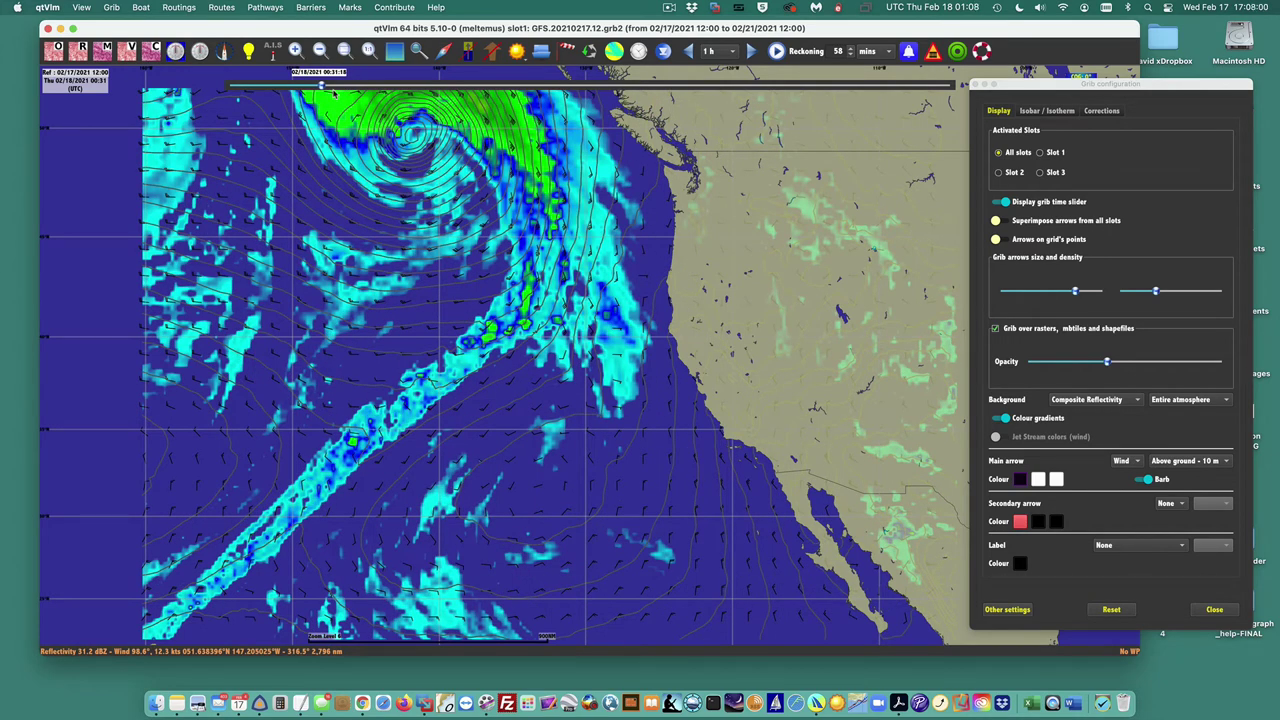
drag(335, 93, 312, 122)
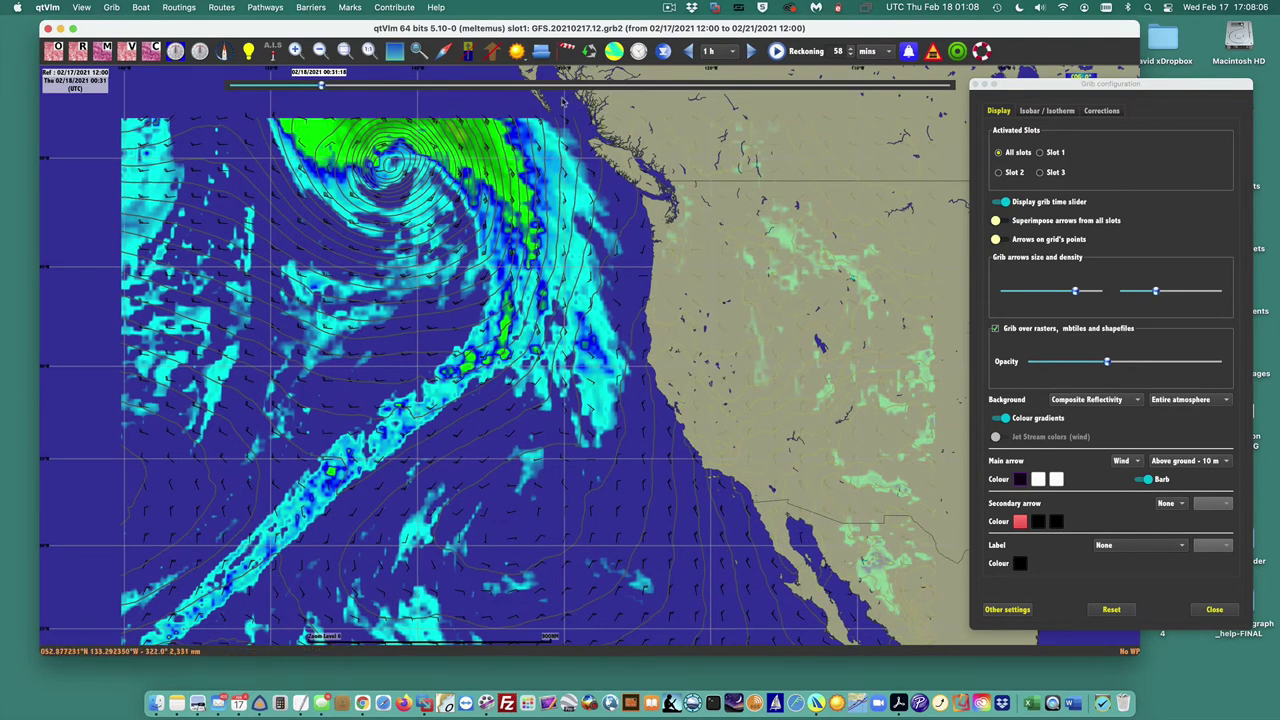
drag(324, 85, 694, 96)
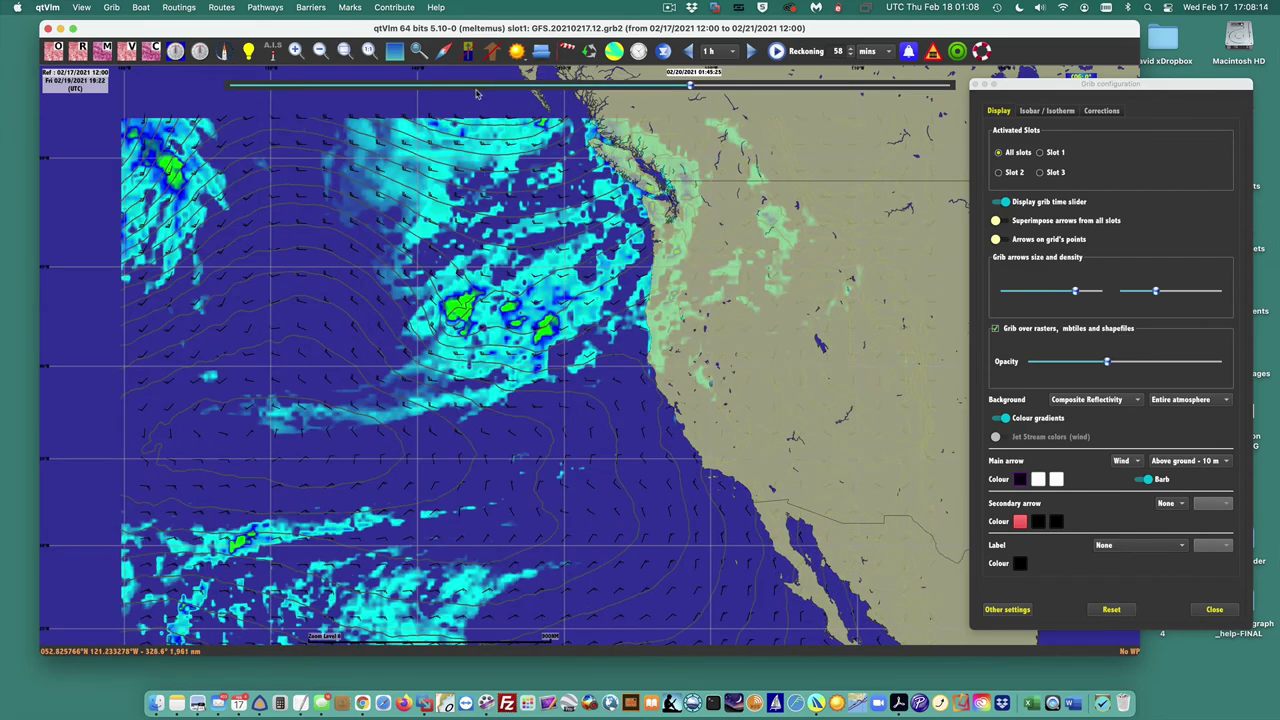
click(358, 95)
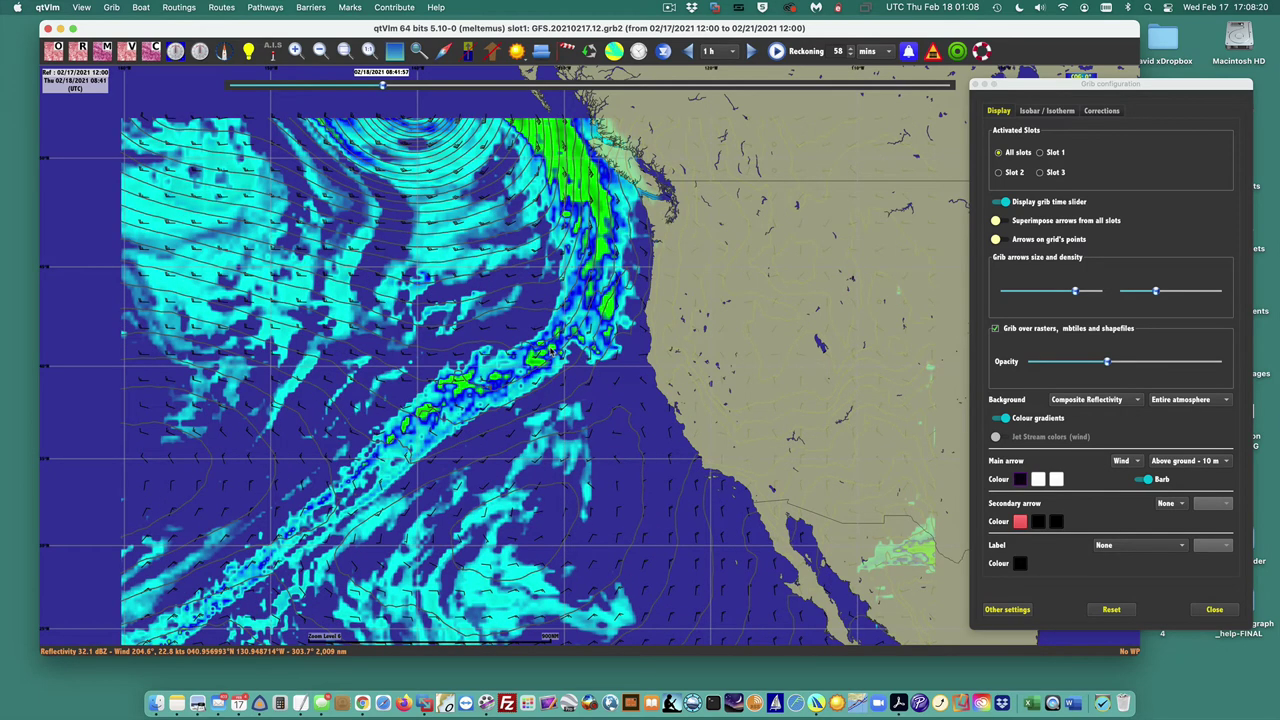
Compare the composite reflectivity display with colour gradients off and back on, inspecting the frontal bands at different scales.
click(1004, 419)
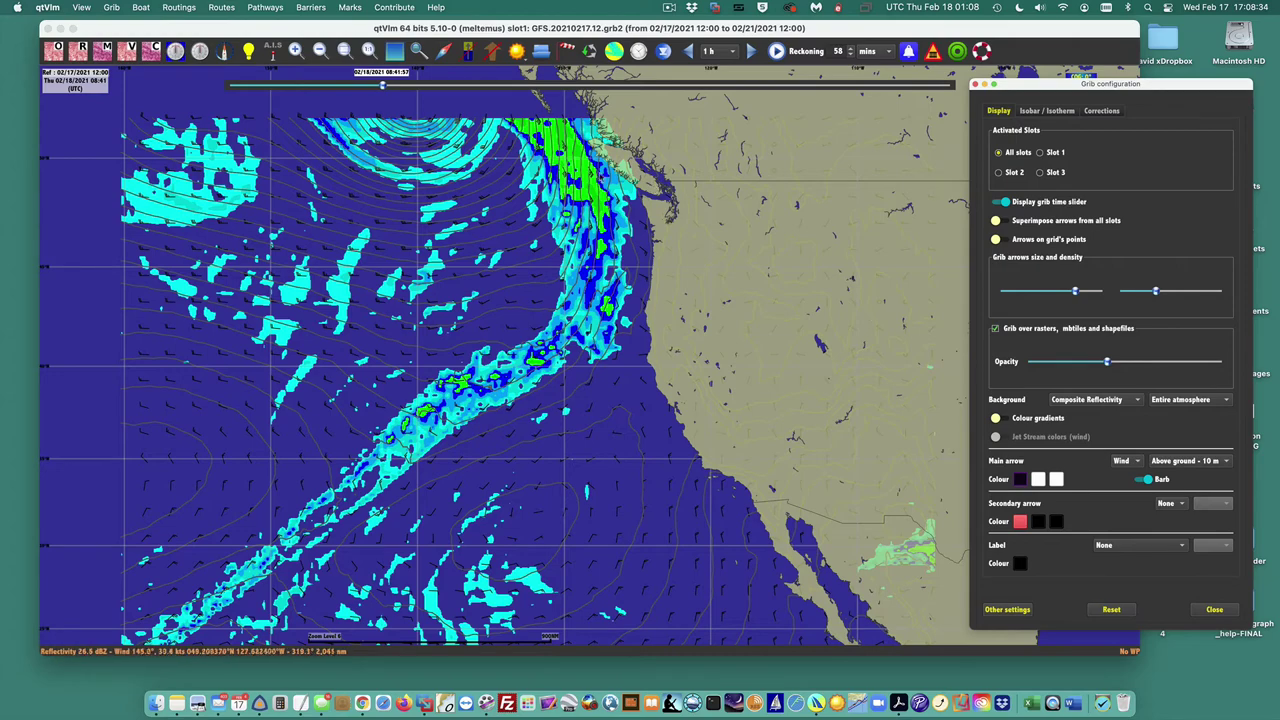
scroll(577, 167, up, 2)
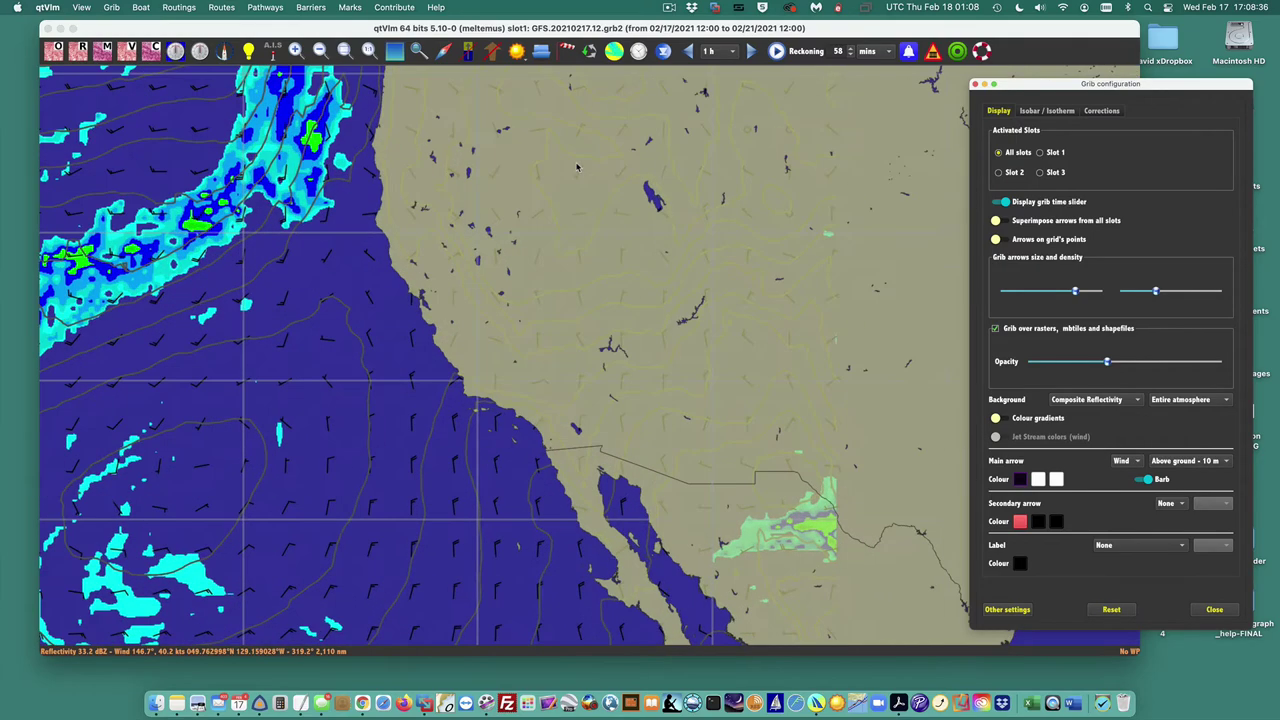
scroll(440, 215, down, 2)
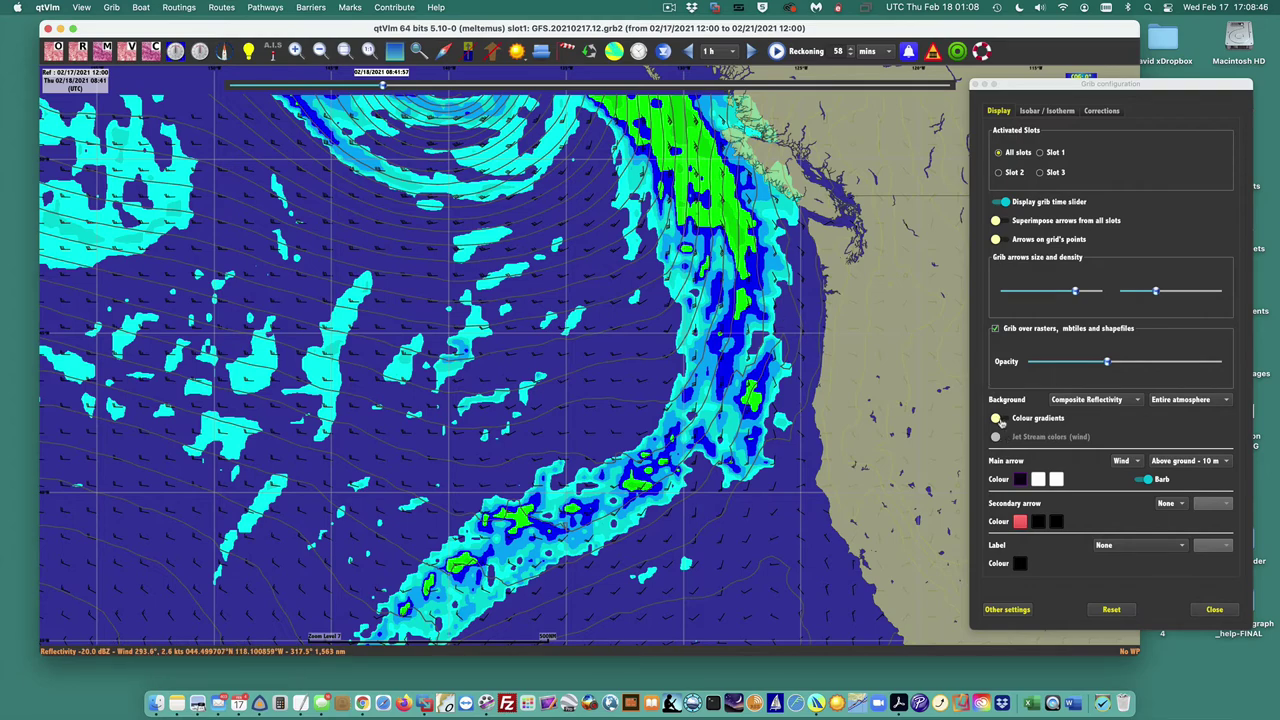
click(997, 419)
scroll(553, 335, up, 1)
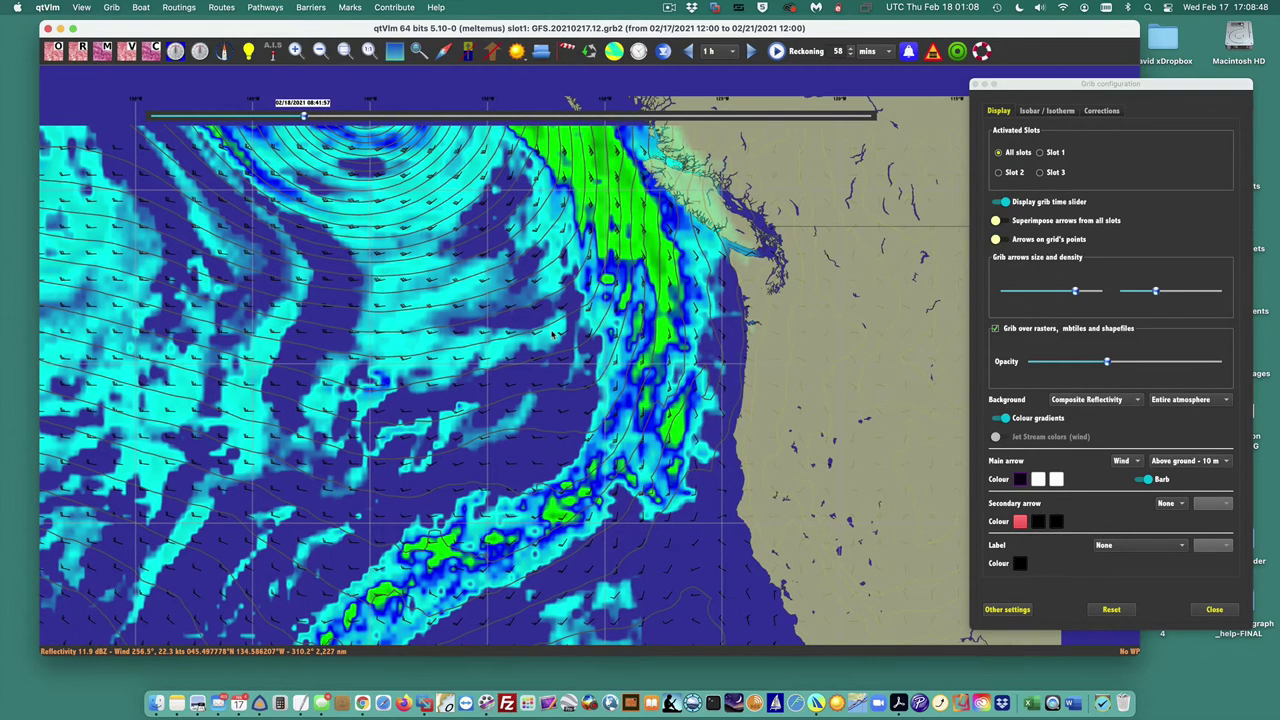
scroll(552, 334, down, 3)
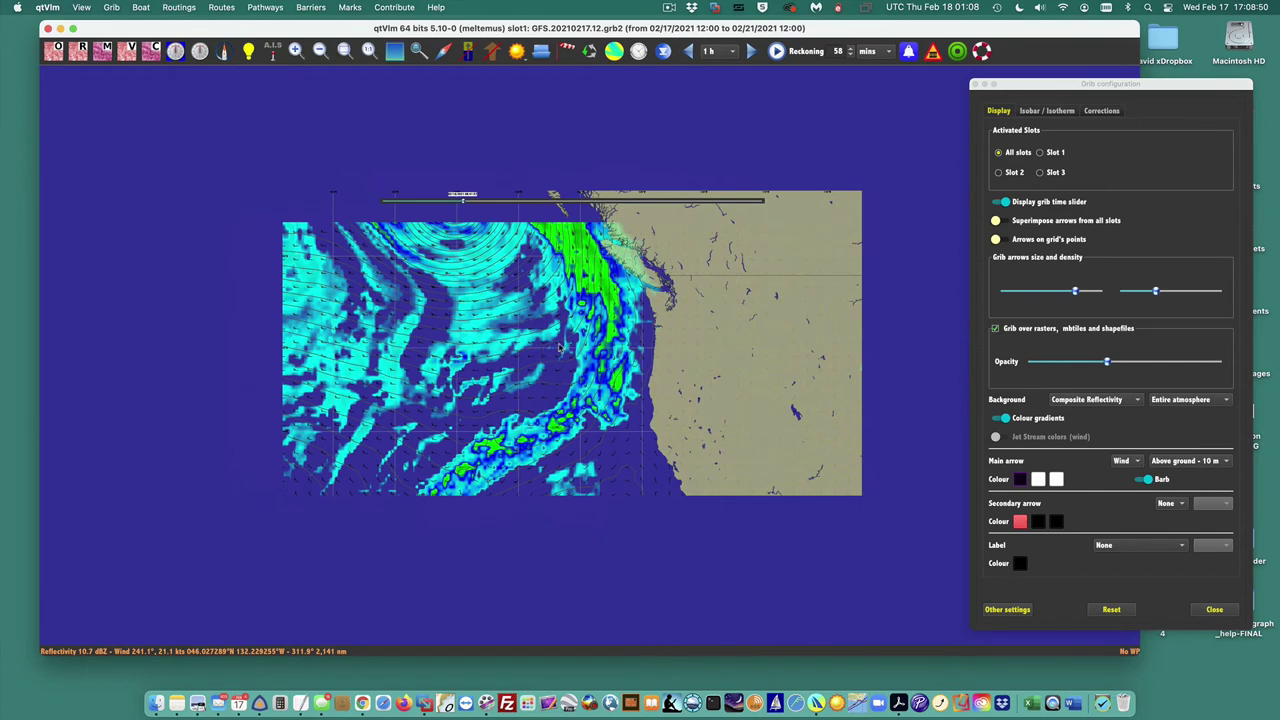
scroll(560, 348, up, 2)
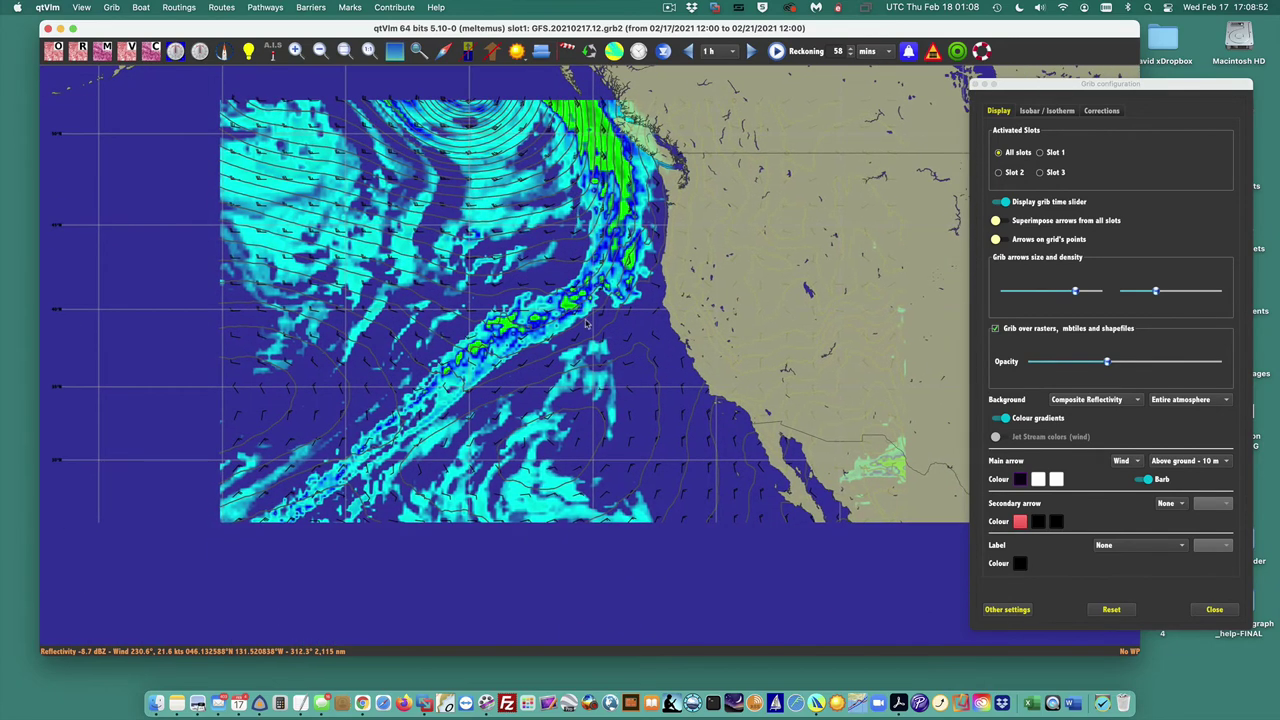
Set the GRIB background to Relative humidity at the Isobaric - 850 hPa level.
click(1089, 400)
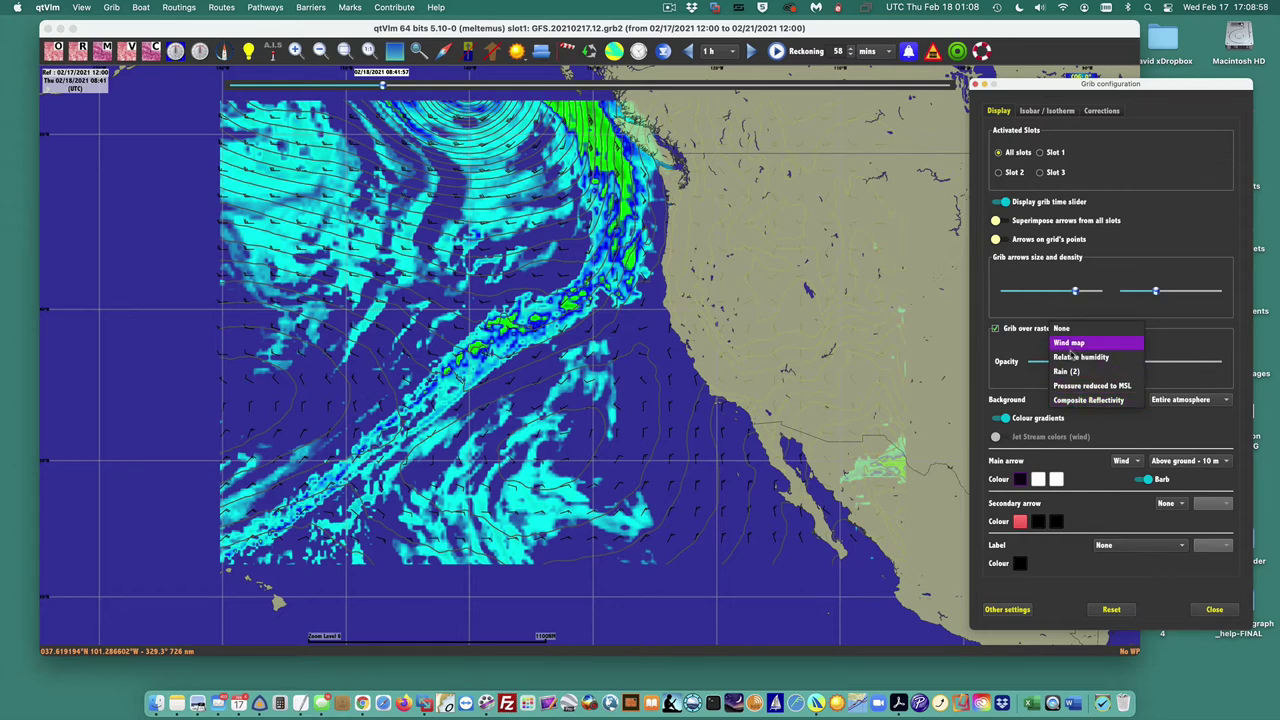
click(1071, 360)
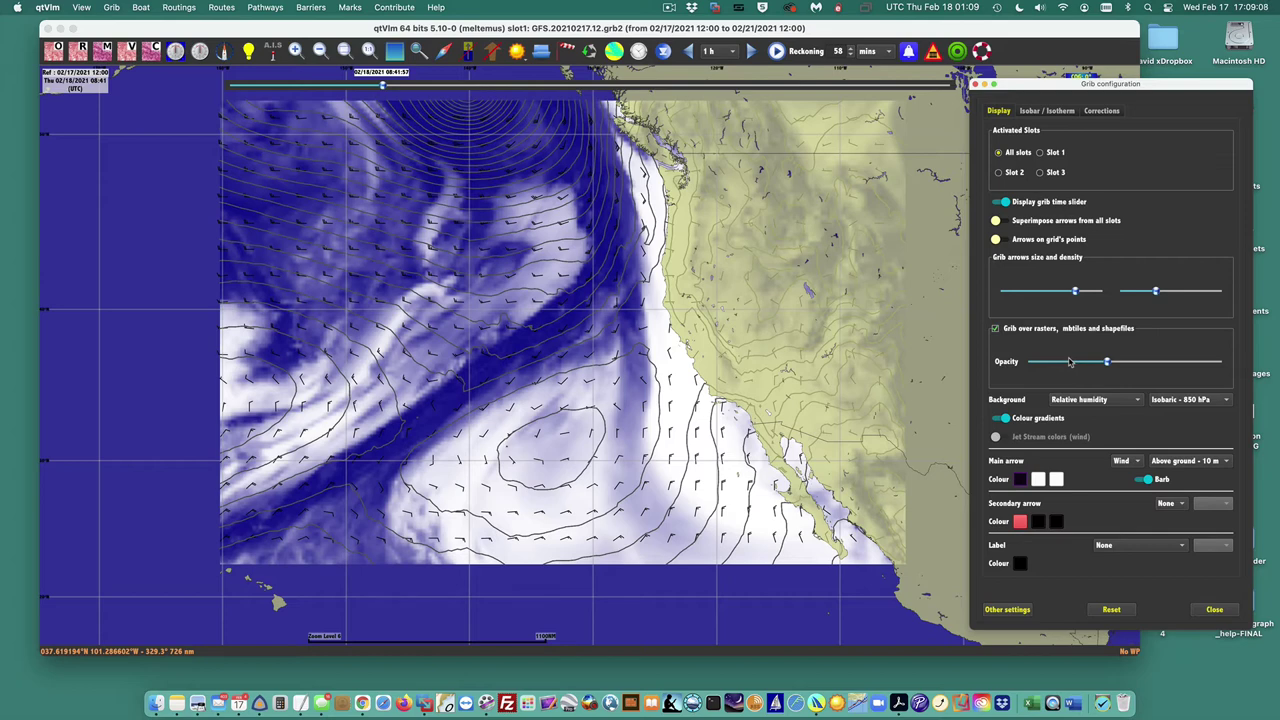
click(1191, 402)
Move the GRIB time back to 02/17/2021 15:49 to view the humidity along the fronts, and close the Grib configuration.
click(384, 87)
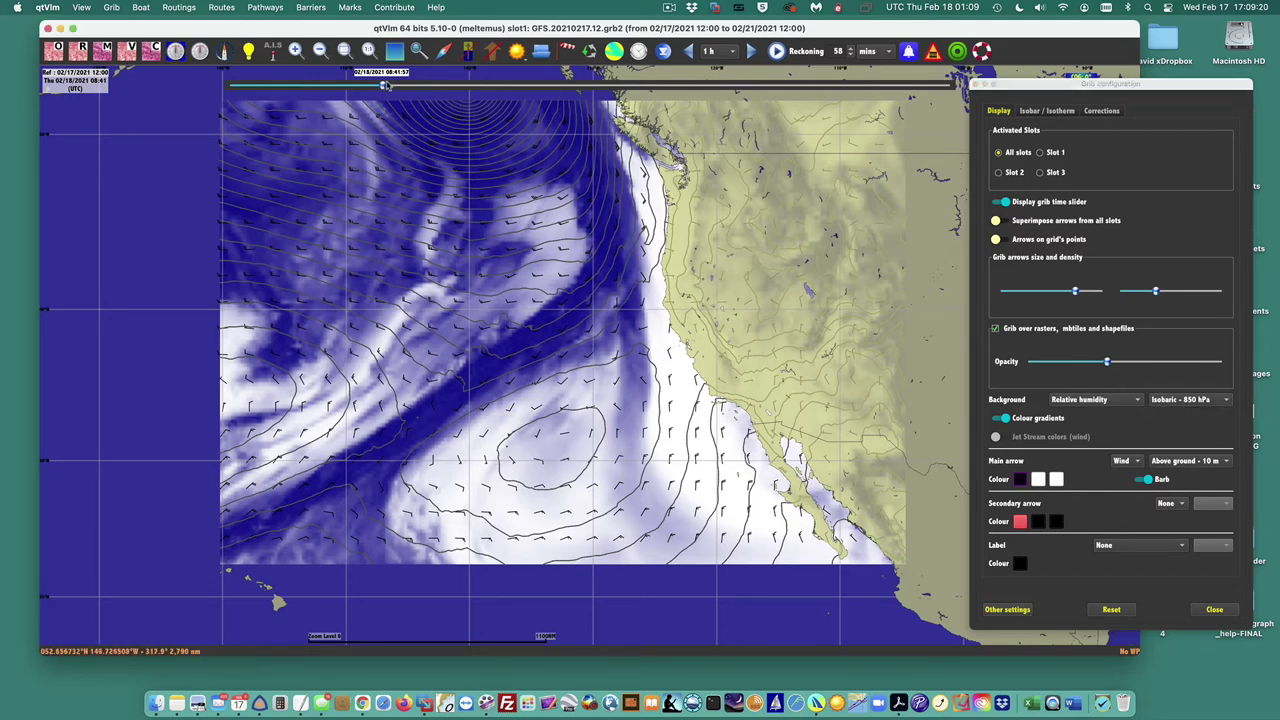
drag(392, 86, 256, 86)
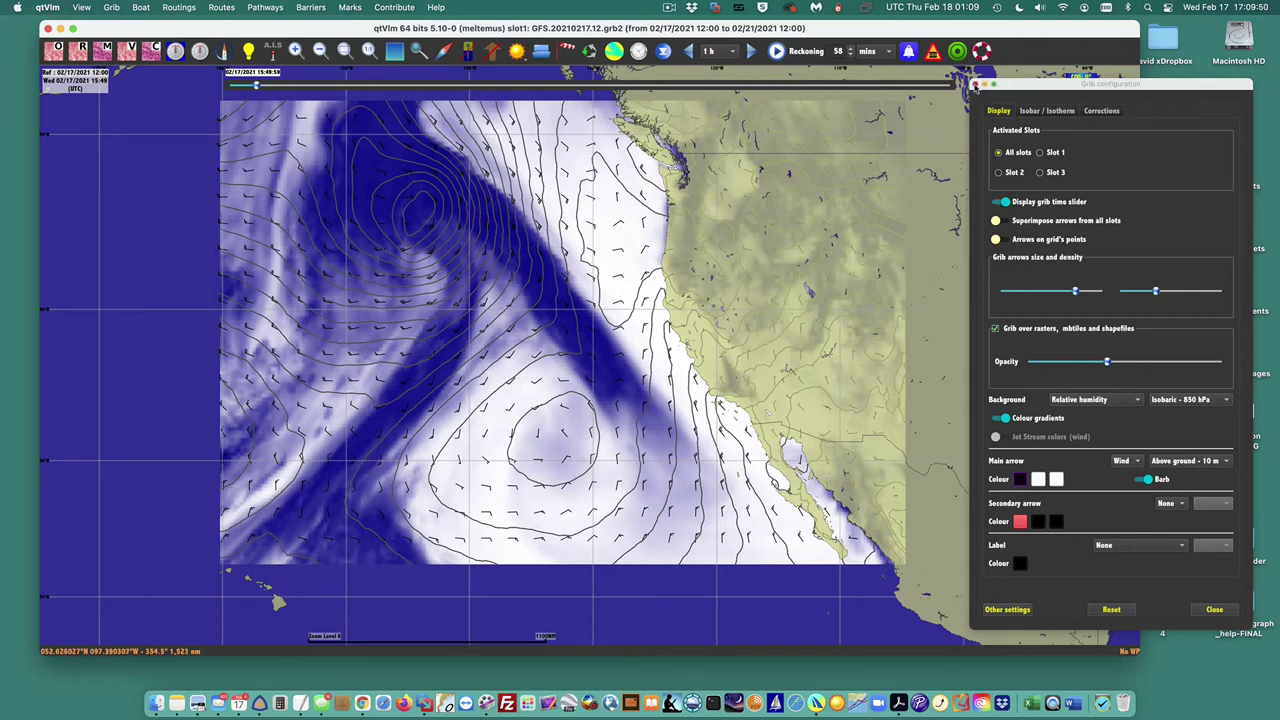
click(975, 85)
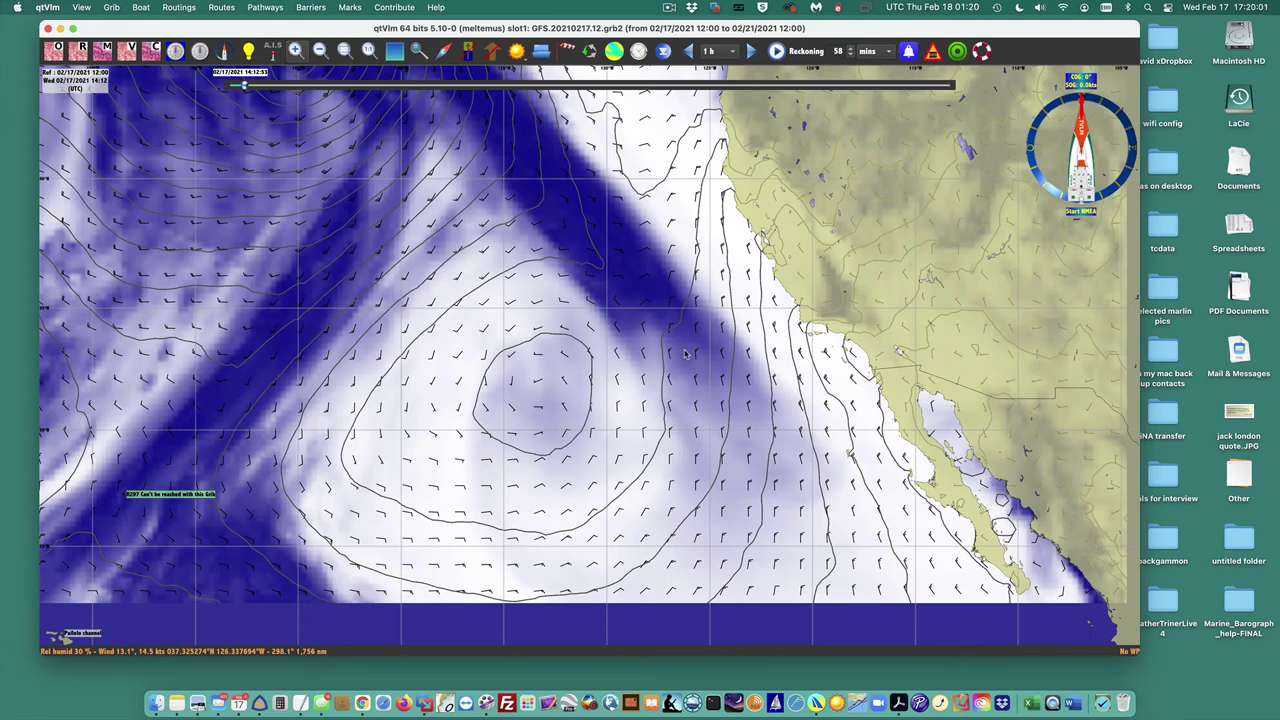
Open a meteogram for a point off the northern California coast near 39°N 128°W, review its wind graph, and close it.
scroll(555, 305, up, 5)
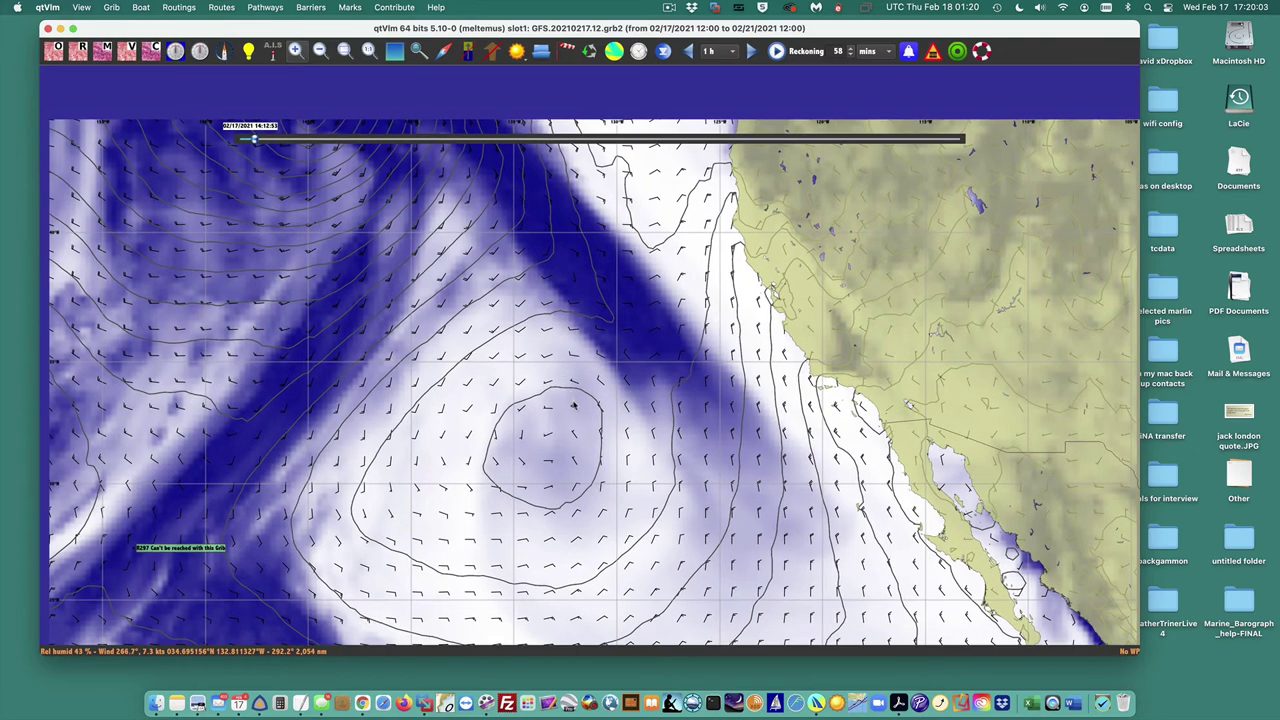
scroll(536, 311, up, 2)
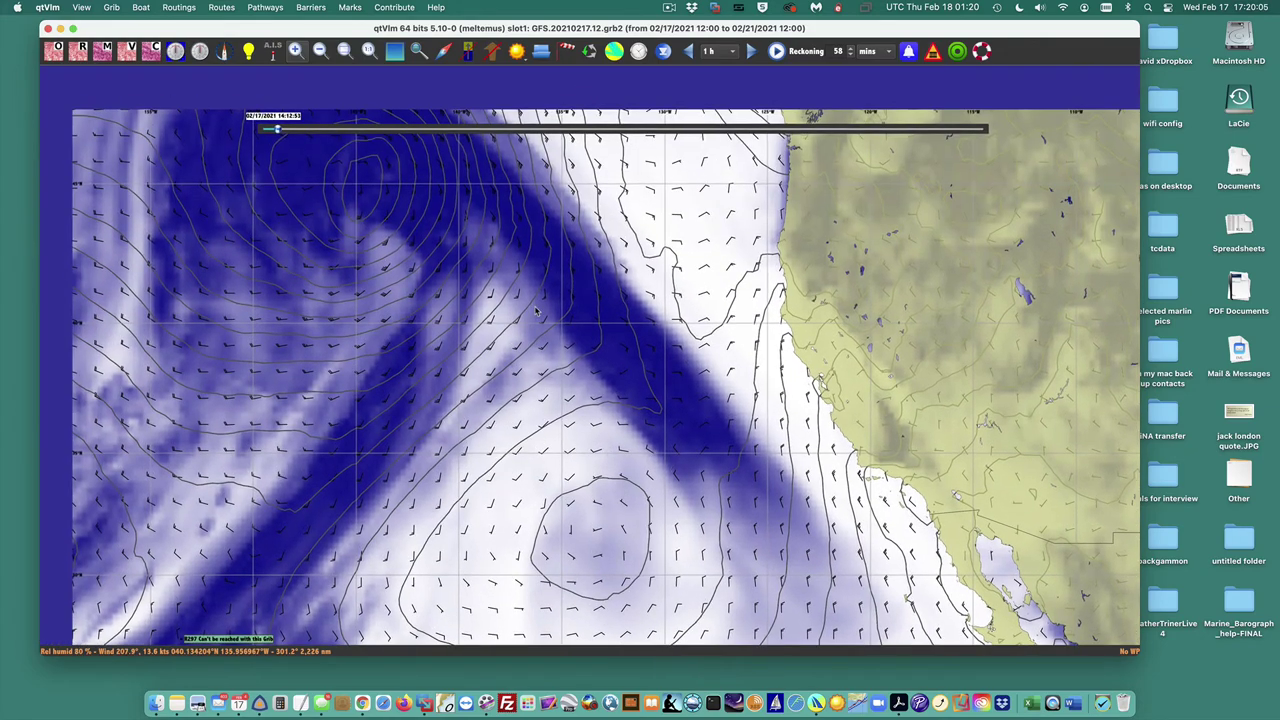
drag(536, 311, 540, 330)
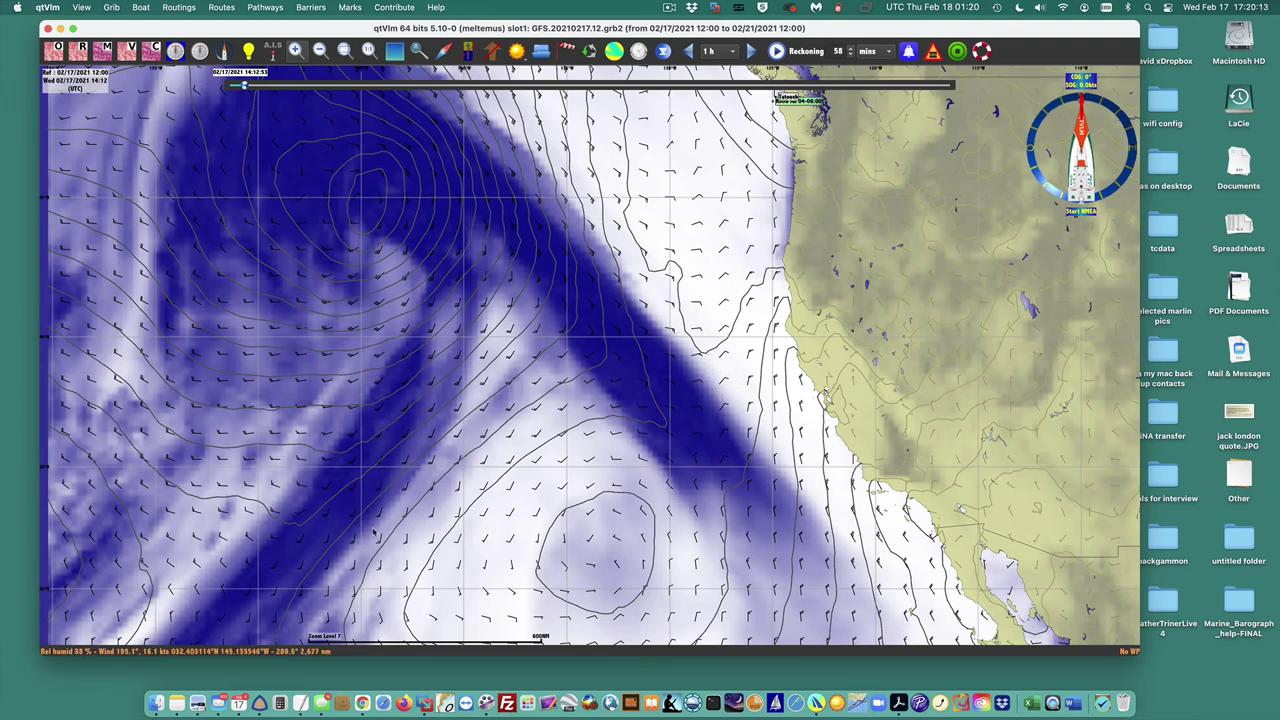
right_click(705, 366)
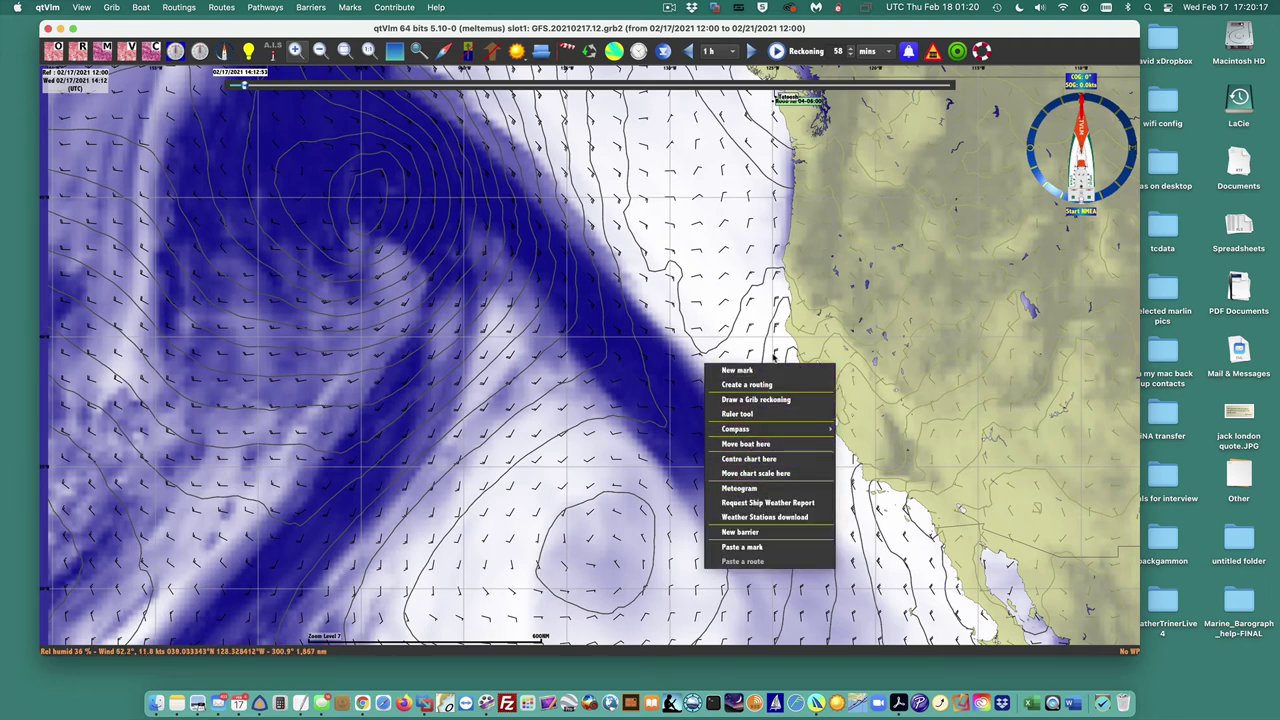
click(748, 492)
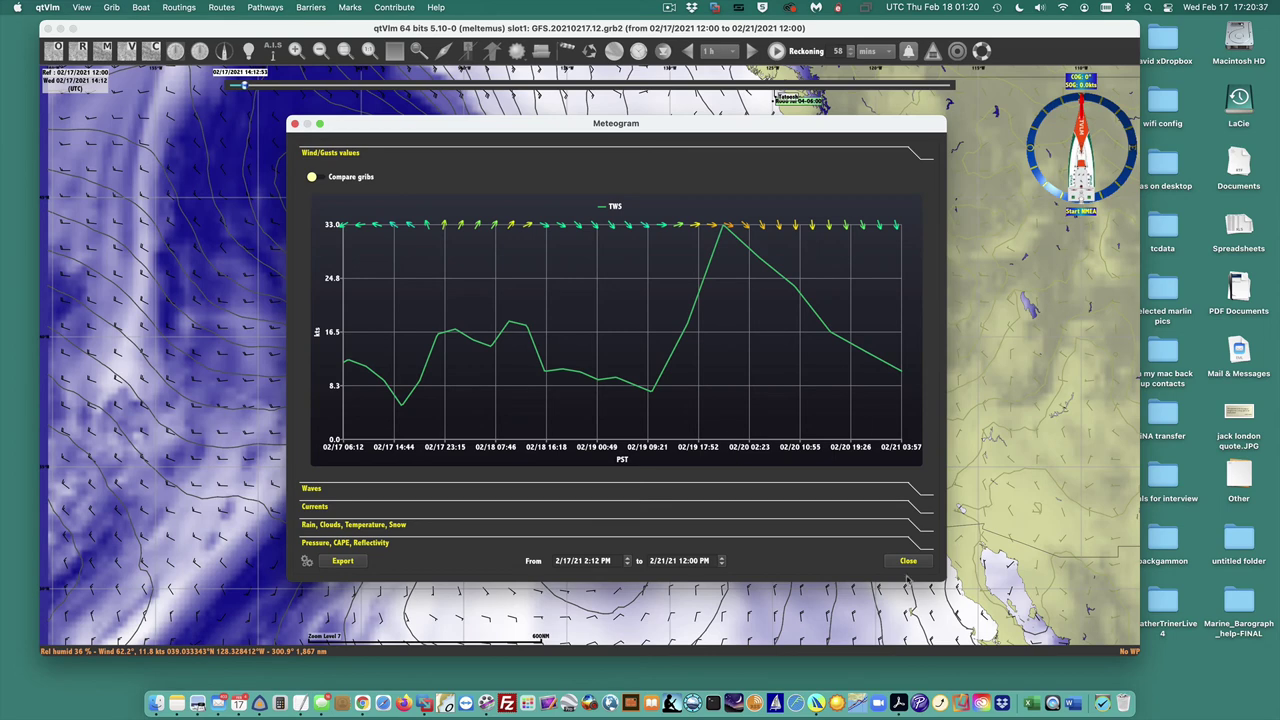
click(909, 561)
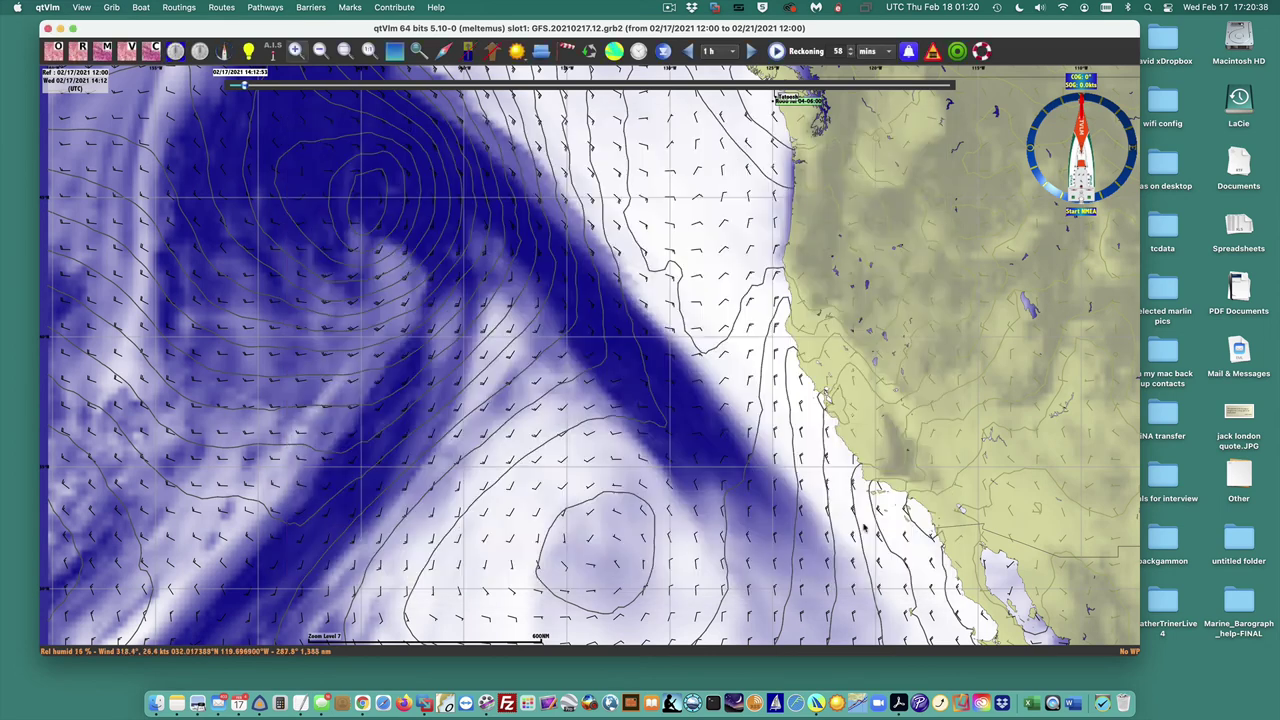
right_click(693, 346)
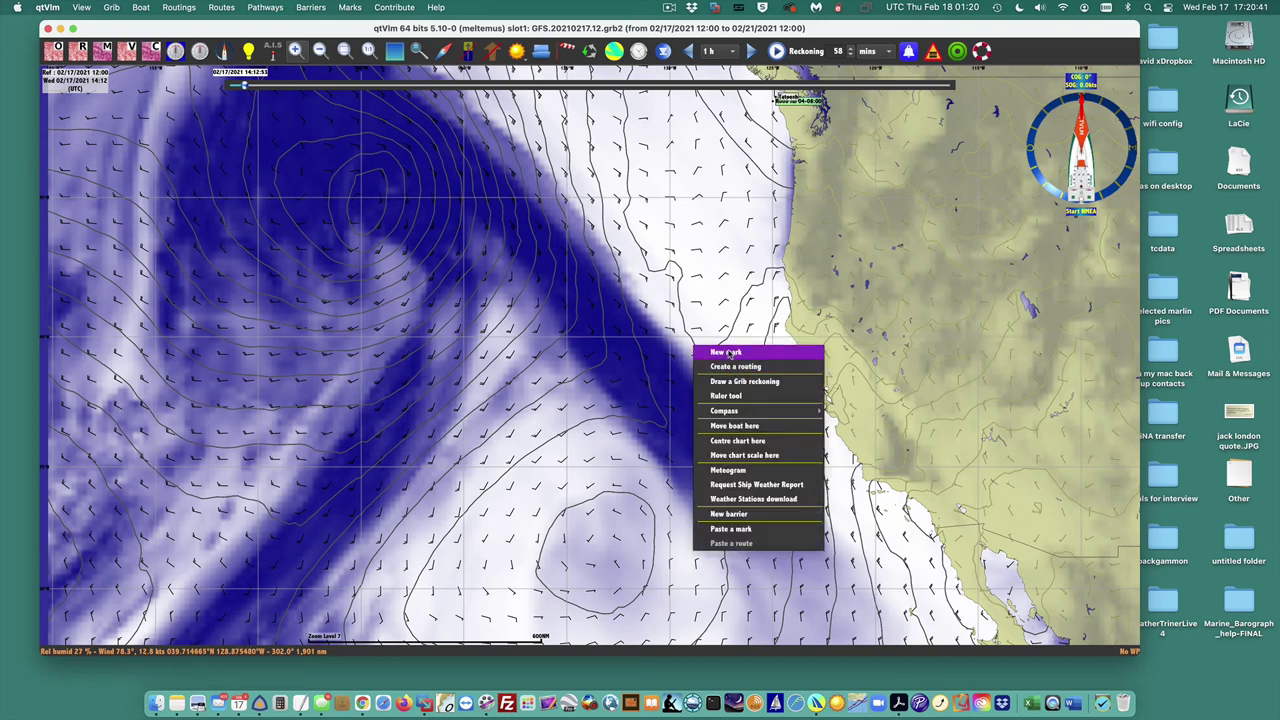
click(634, 379)
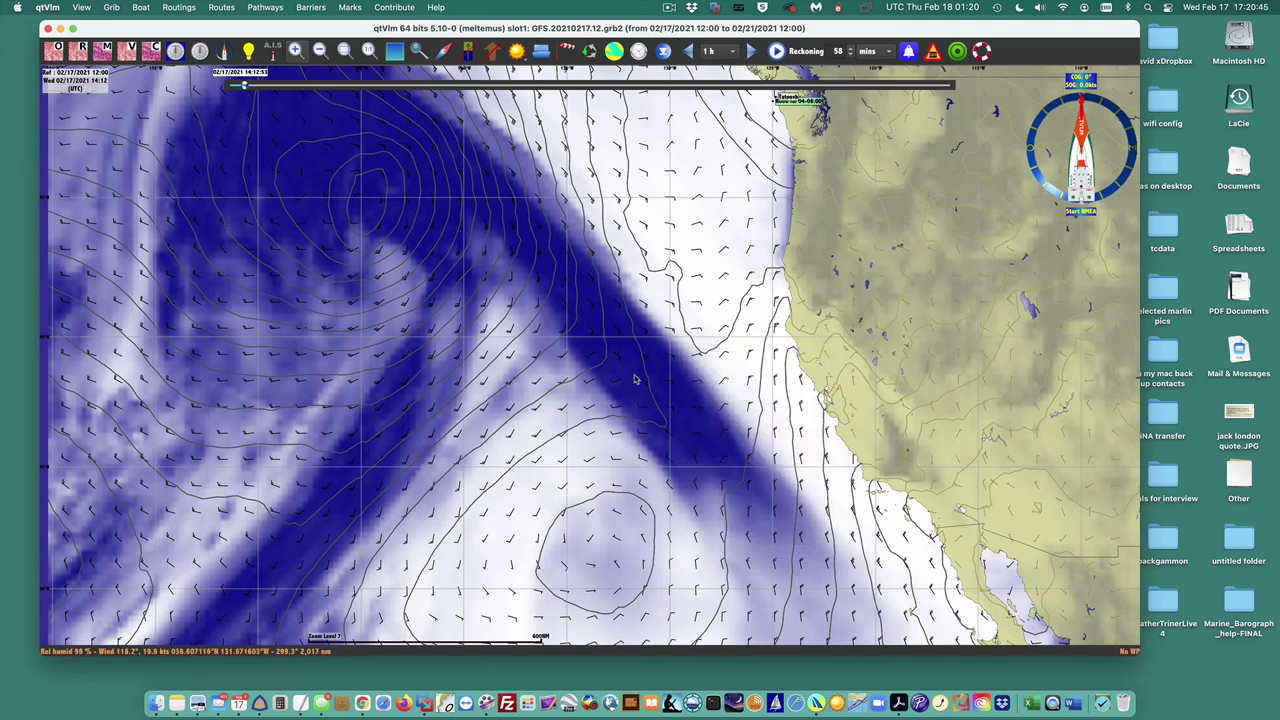
Open a meteogram for a point in the humid frontal band near 38.4°N 132.4°W, examine its wind graph, and close it.
right_click(622, 381)
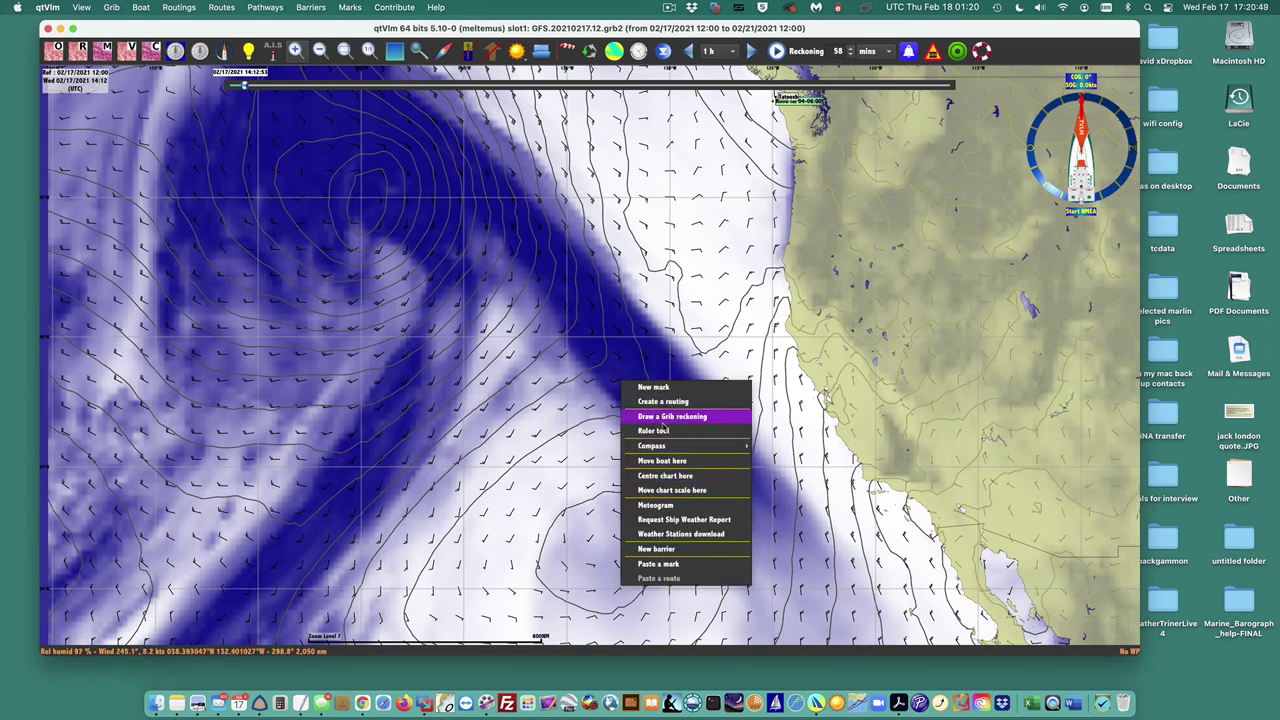
click(655, 506)
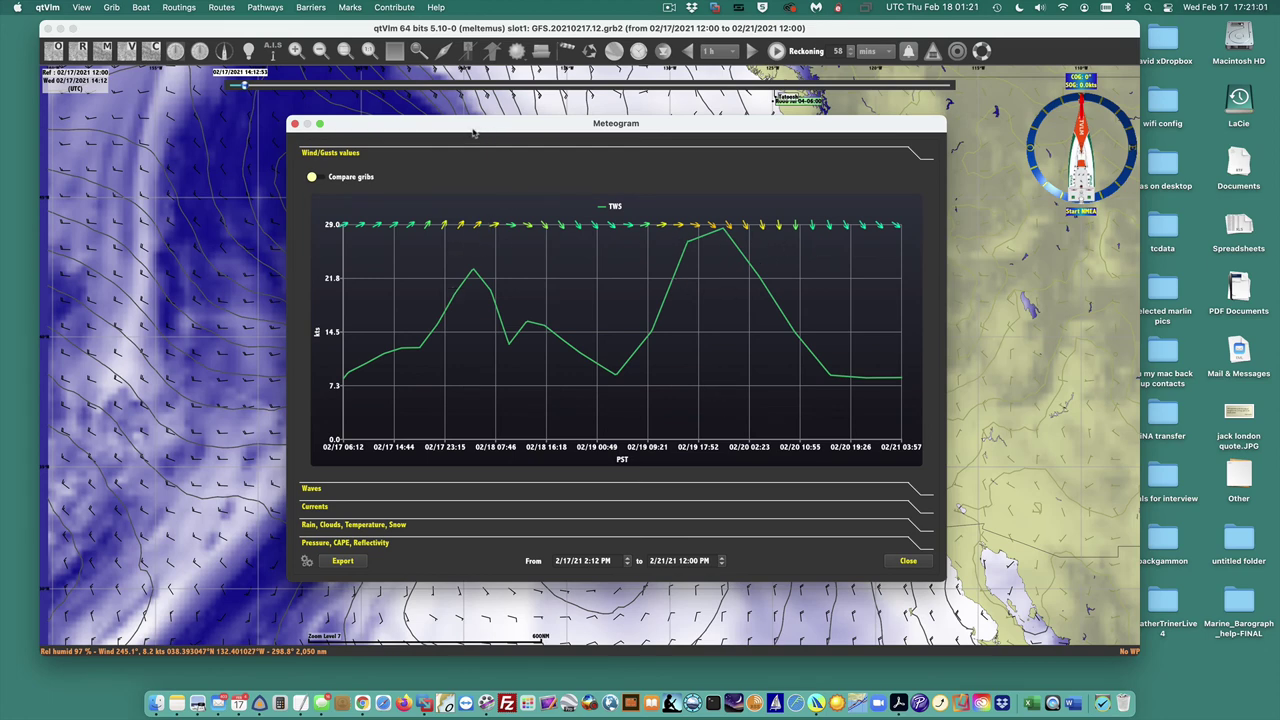
drag(473, 132, 710, 130)
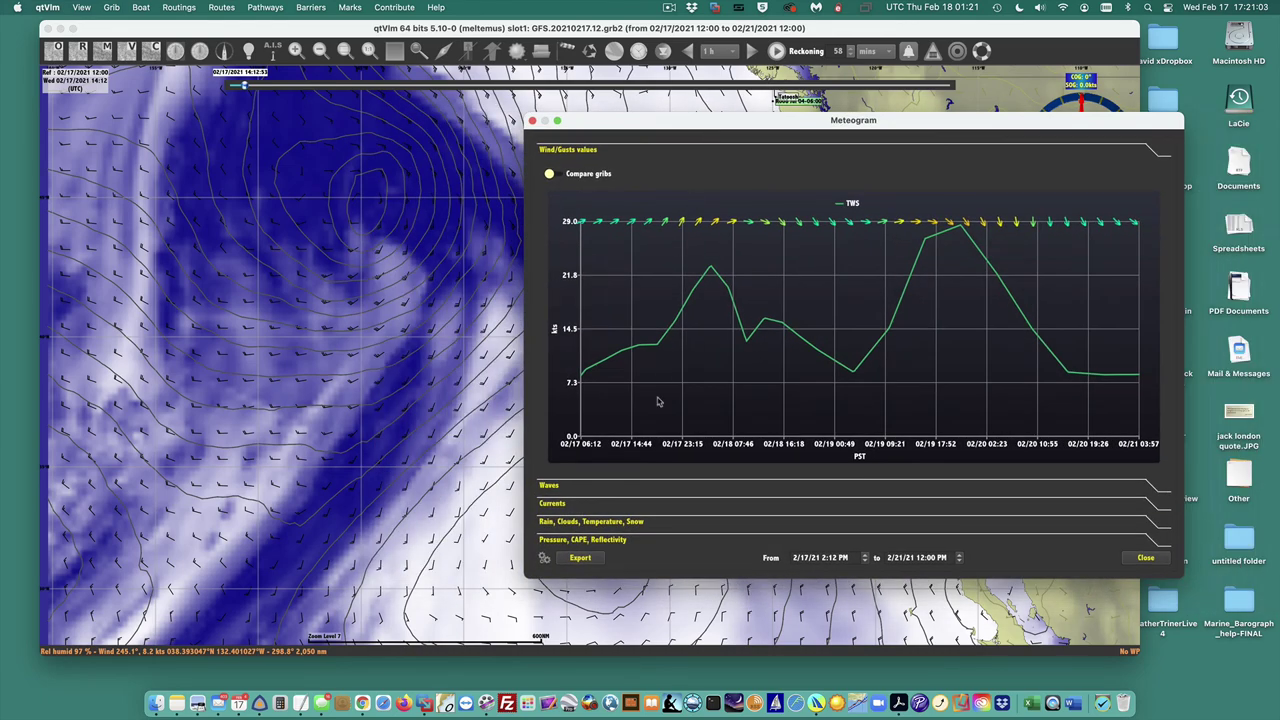
drag(630, 139, 384, 100)
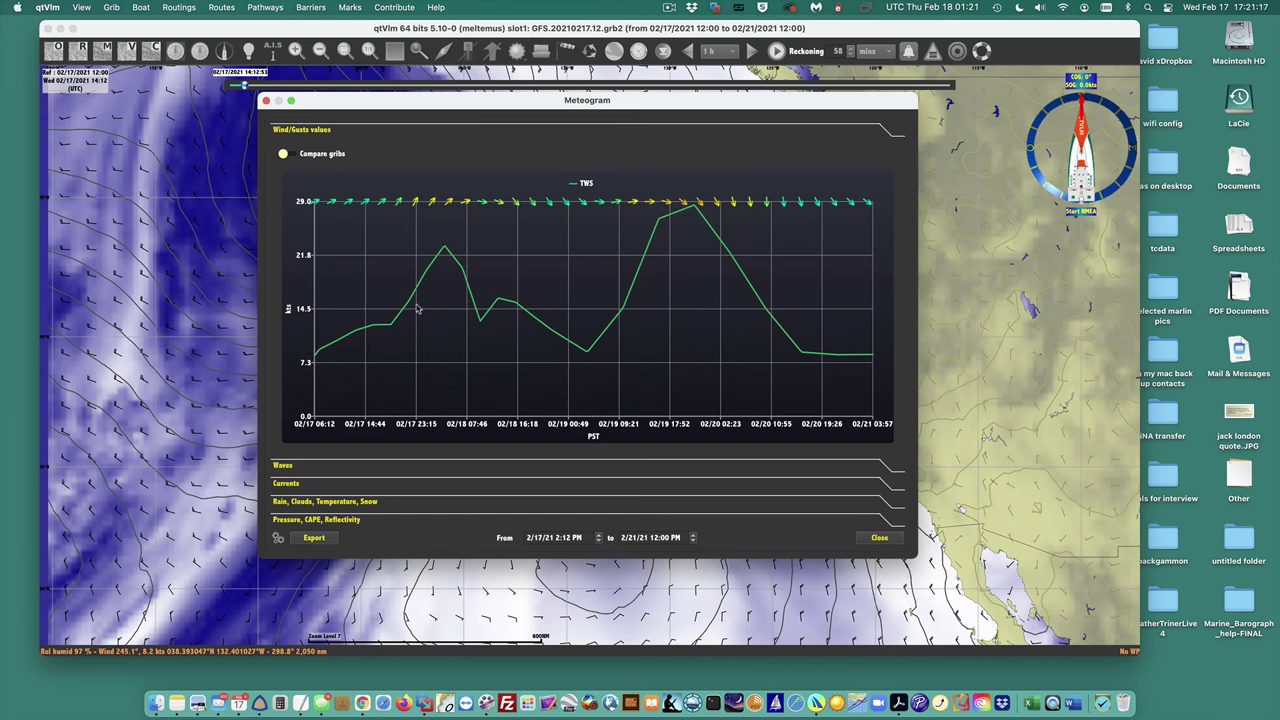
click(266, 100)
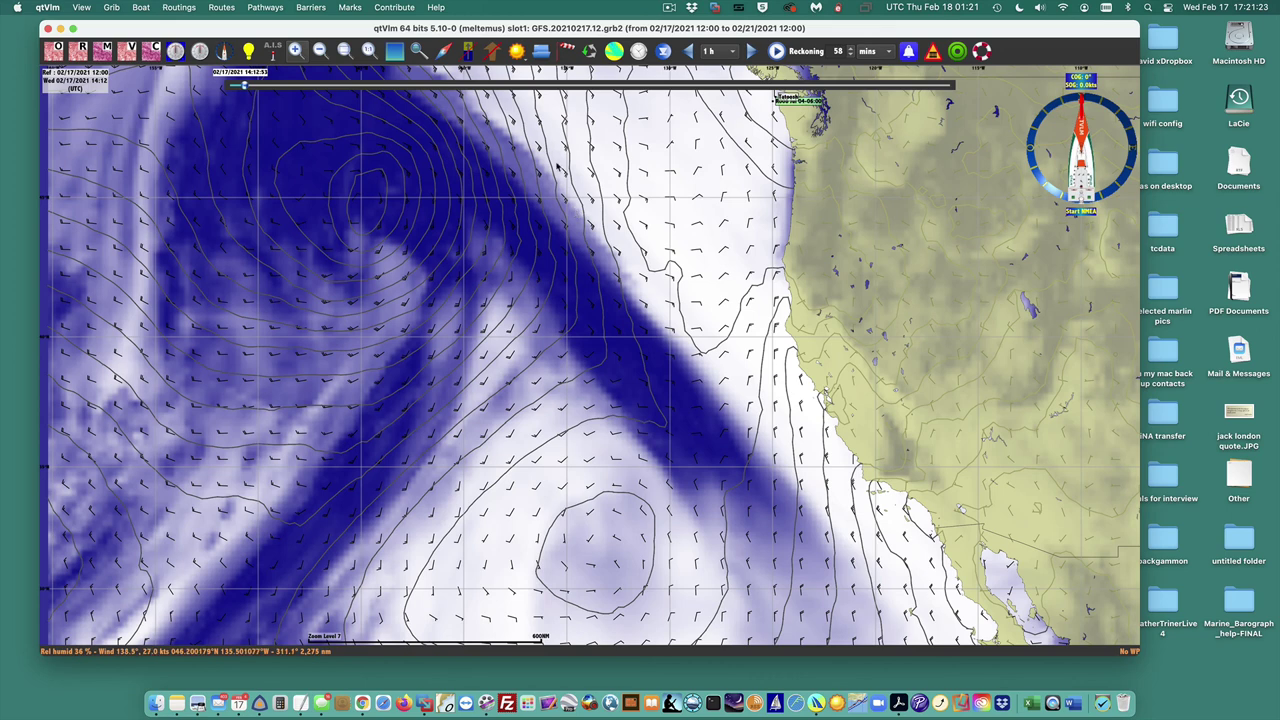
drag(847, 29, 875, 35)
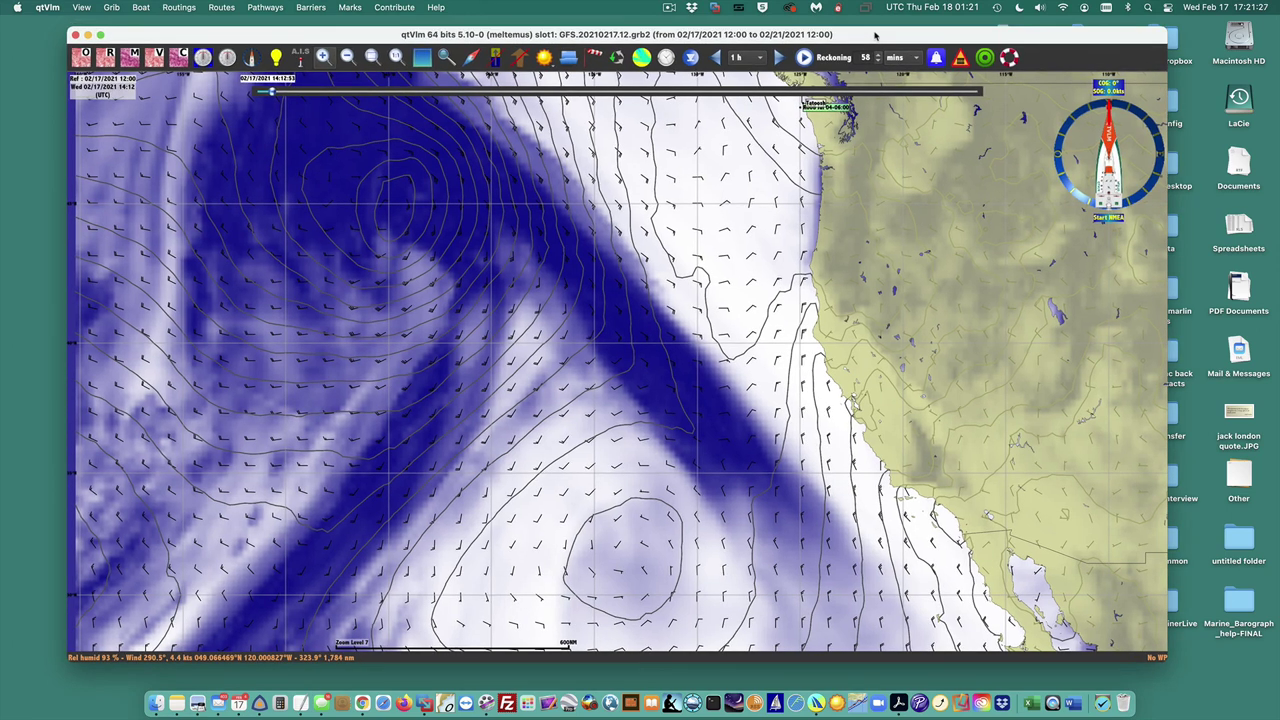